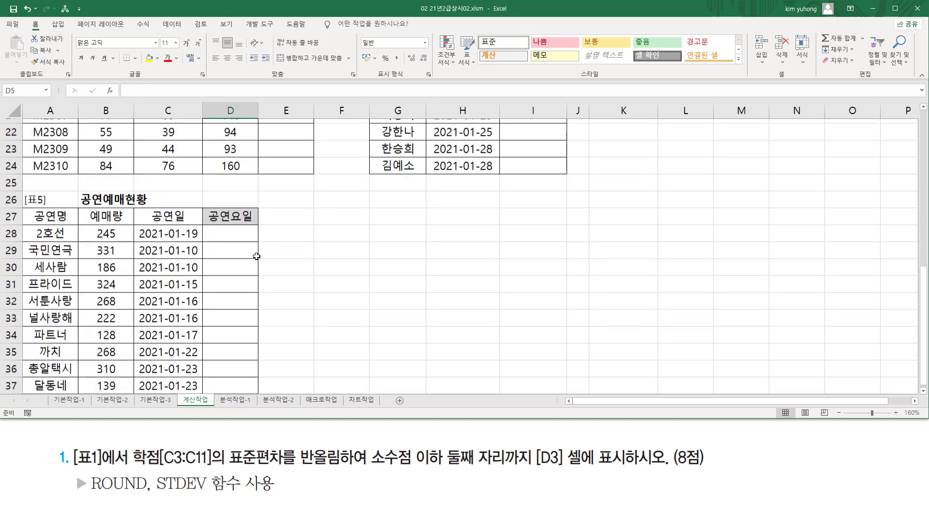
Step: Examine the first task's instruction together with the grades in C3:C11 and the result cell D3 of [표1]
scroll(257, 256, "up", 7)
scroll(256, 254, "up", 4)
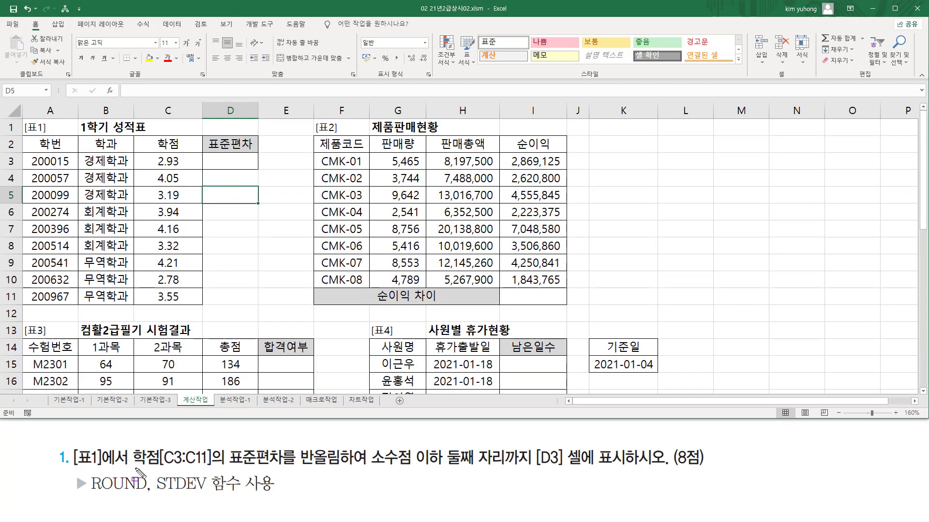
mouse_move(129, 440)
left_mouse_down()
mouse_move(192, 467)
mouse_move(227, 469)
left_mouse_up()
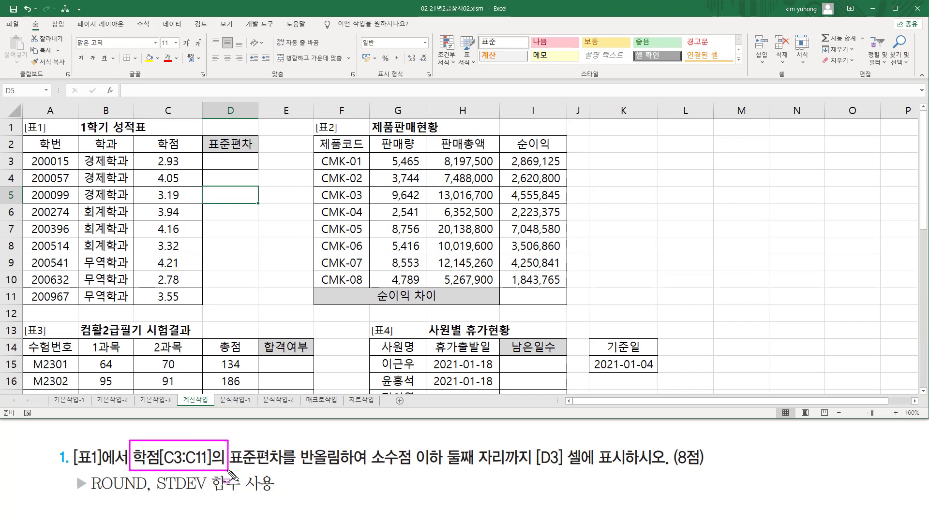
left_click_drag(146, 154, 187, 302)
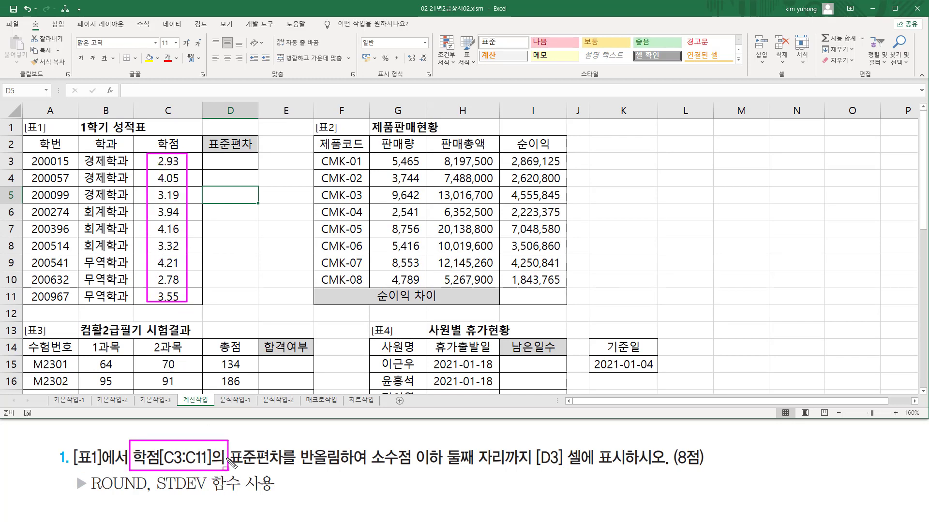
left_click_drag(230, 467, 285, 467)
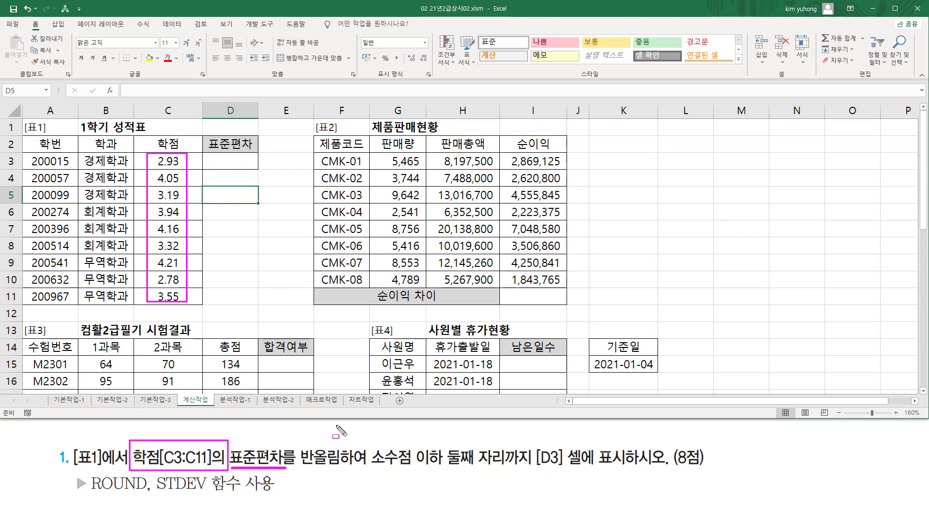
mouse_move(298, 443)
left_mouse_down()
mouse_move(301, 463)
mouse_move(342, 472)
mouse_move(533, 470)
mouse_move(544, 460)
mouse_move(566, 475)
left_mouse_up()
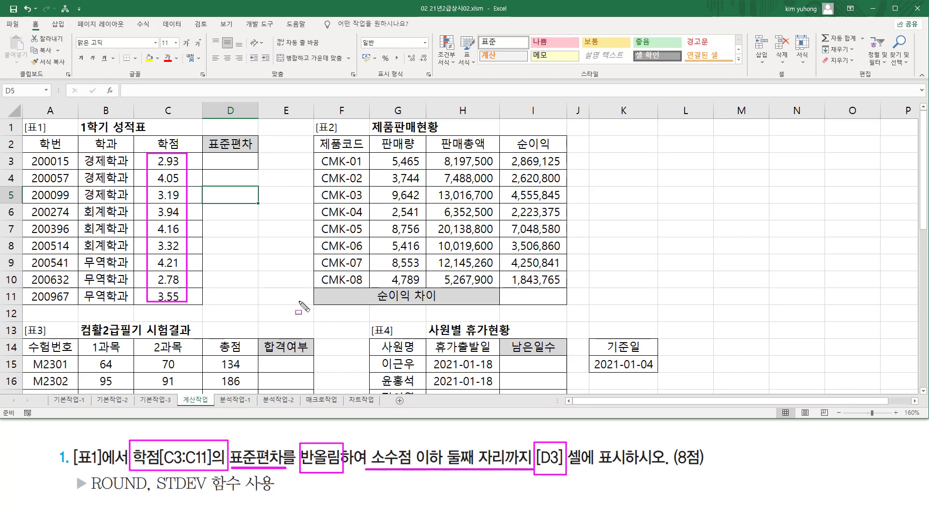
mouse_move(212, 154)
left_mouse_down()
mouse_move(256, 162)
mouse_move(250, 167)
left_mouse_up()
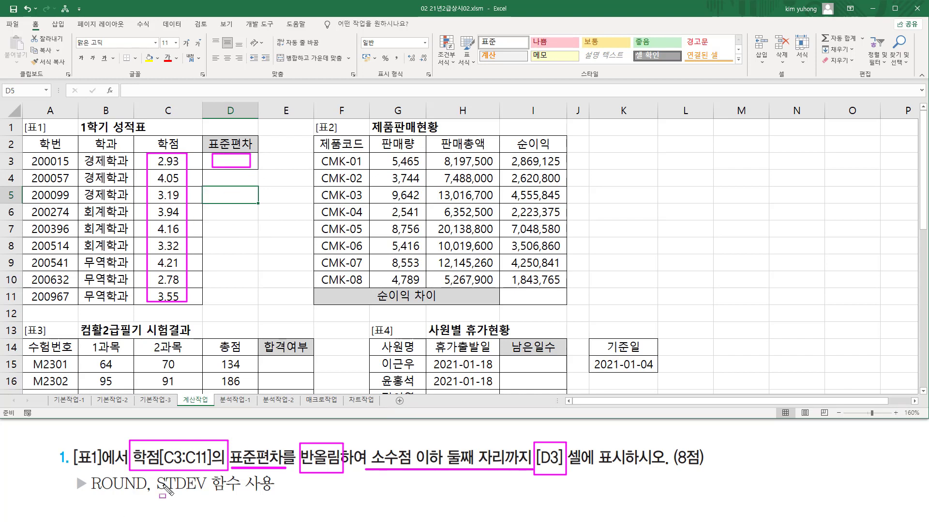
left_click_drag(155, 494, 200, 495)
left_click_drag(298, 479, 349, 478)
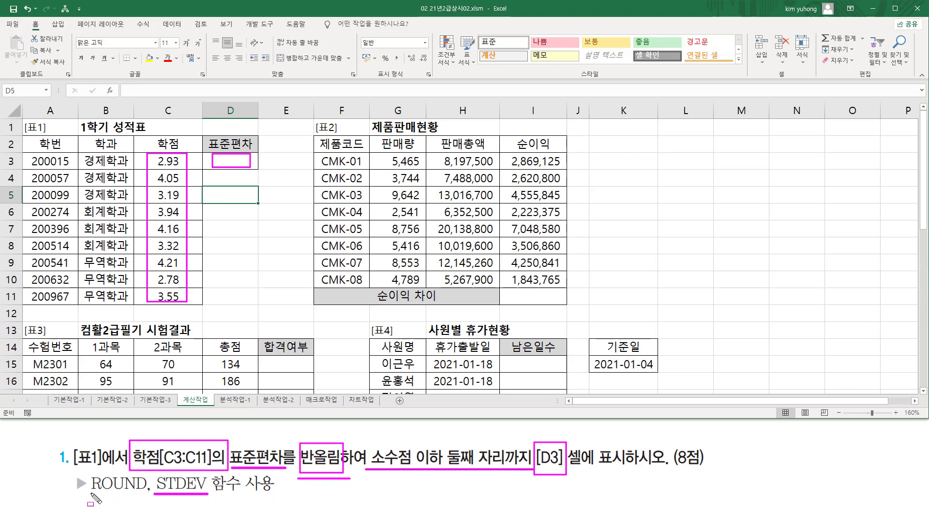
left_click_drag(92, 502, 145, 503)
mouse_move(369, 441)
left_mouse_down()
mouse_move(369, 457)
mouse_move(417, 472)
mouse_move(533, 481)
left_mouse_up()
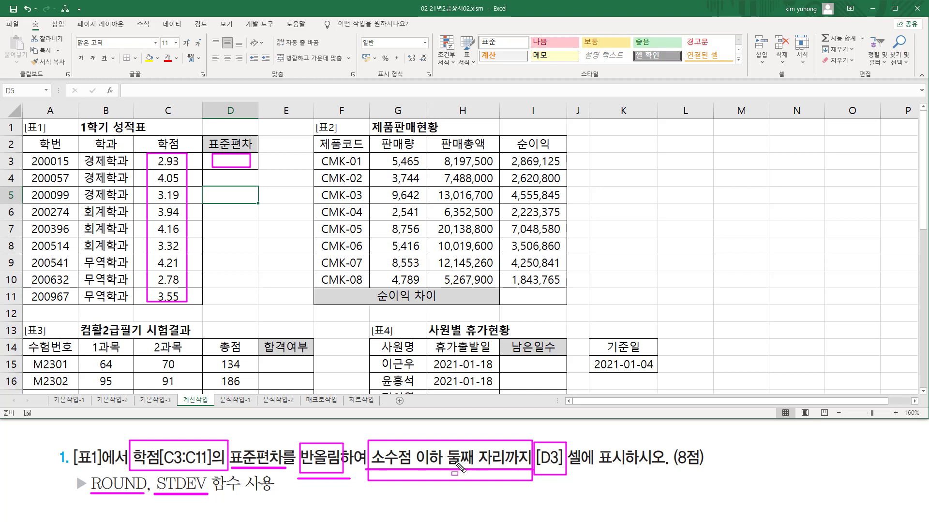
key("Escape")
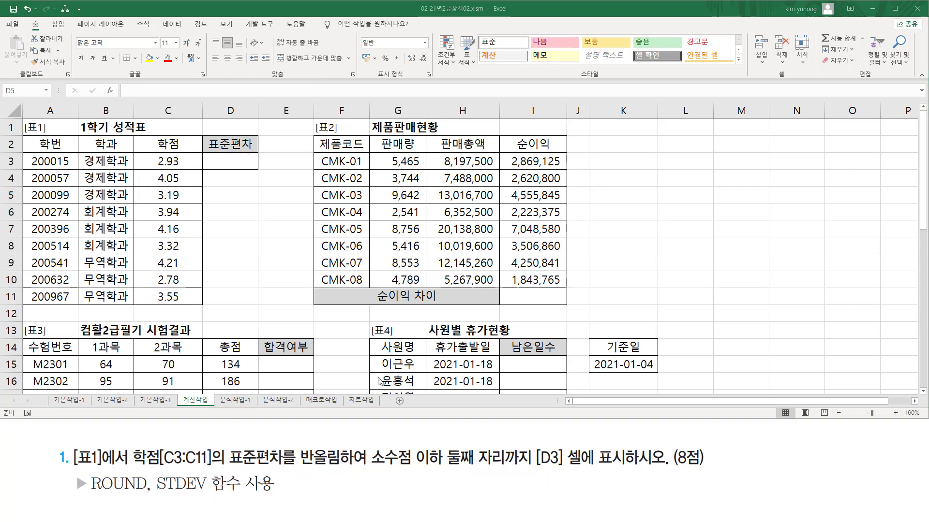
Step: Calculate the standard deviation of the grades in cell D3 with =STDEV(C3:C11)
left_click(244, 163)
type("=")
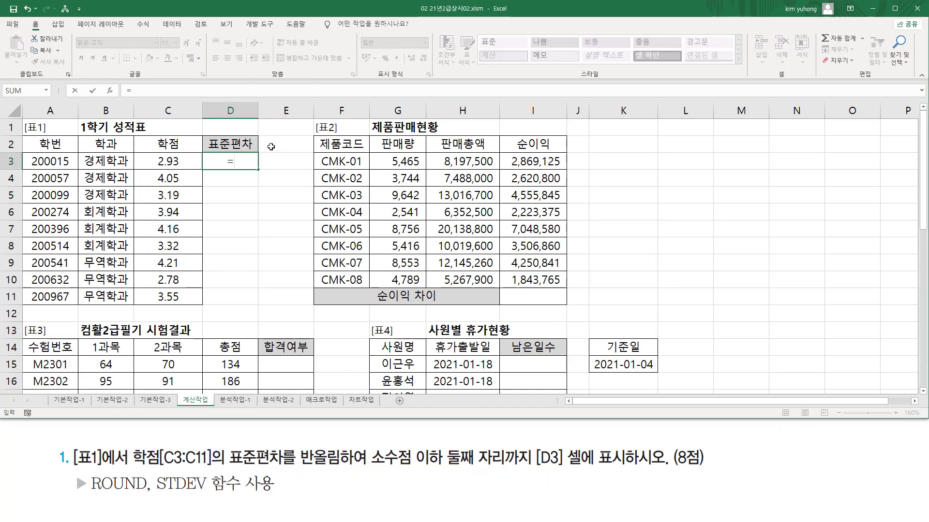
type("st")
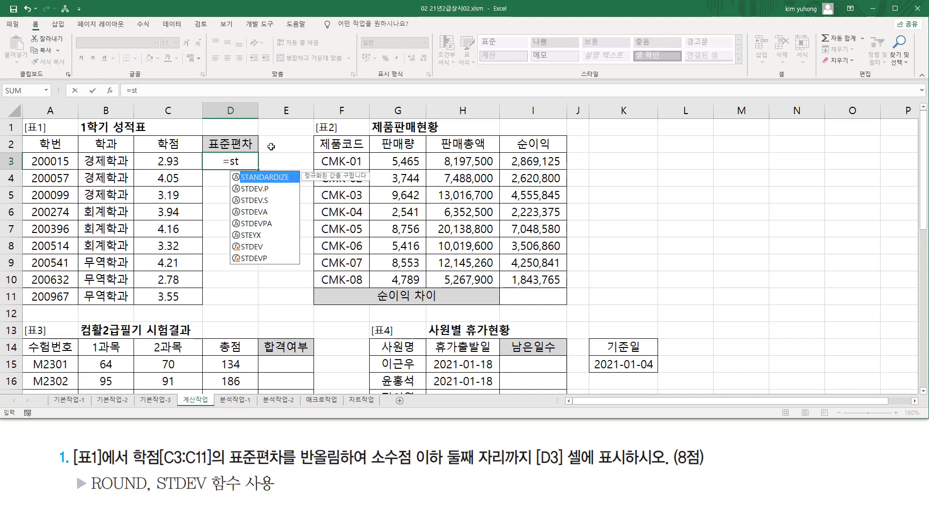
type("dev")
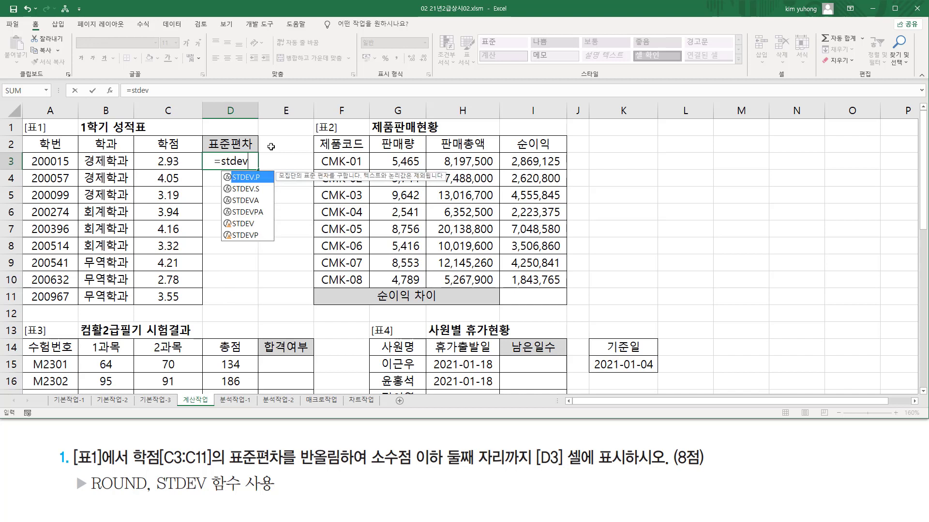
type("(")
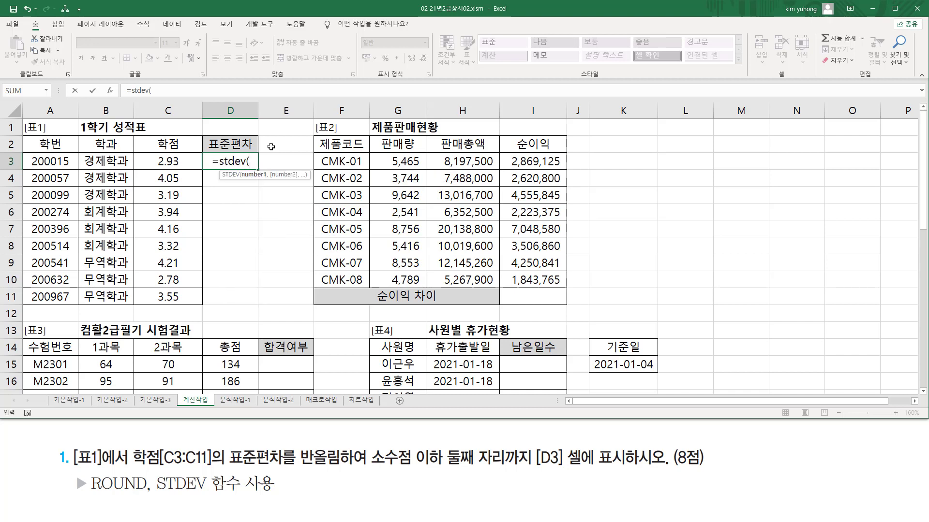
left_click_drag(183, 161, 183, 296)
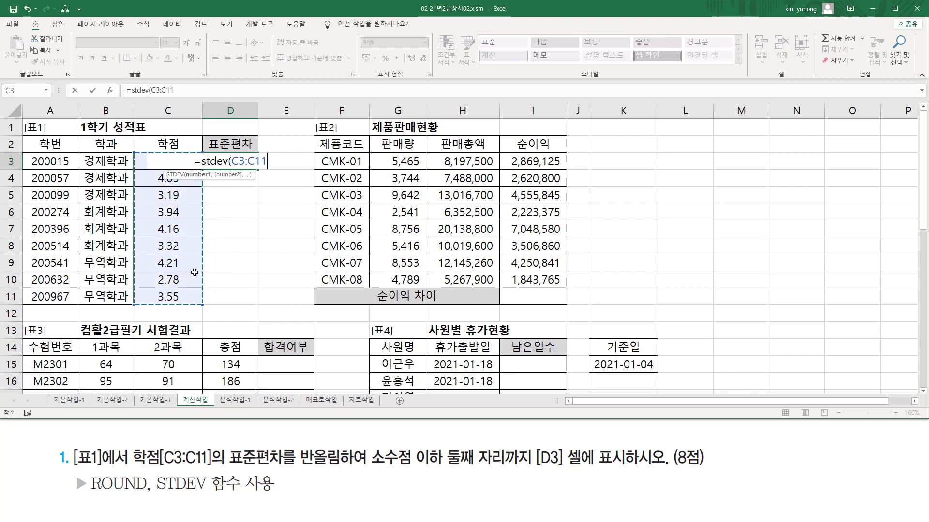
type(")")
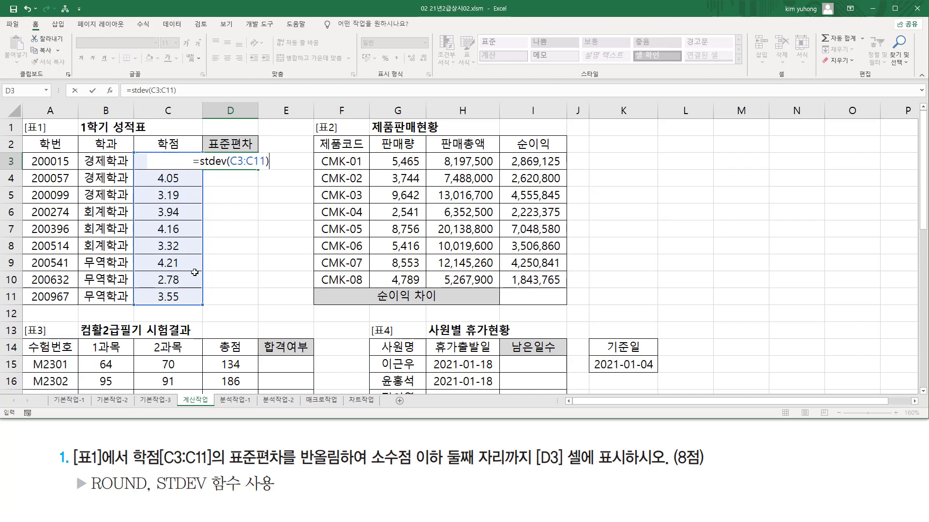
key("Return")
key("Up")
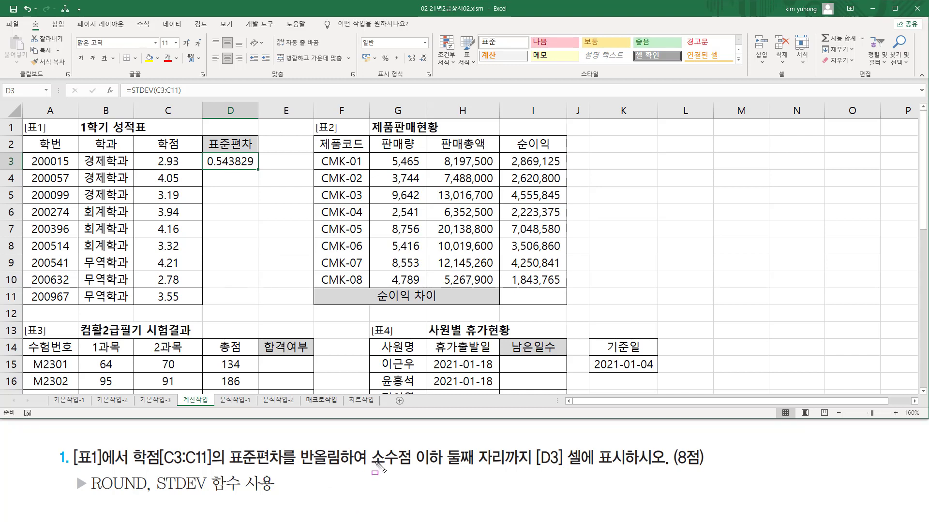
left_click_drag(369, 467, 534, 468)
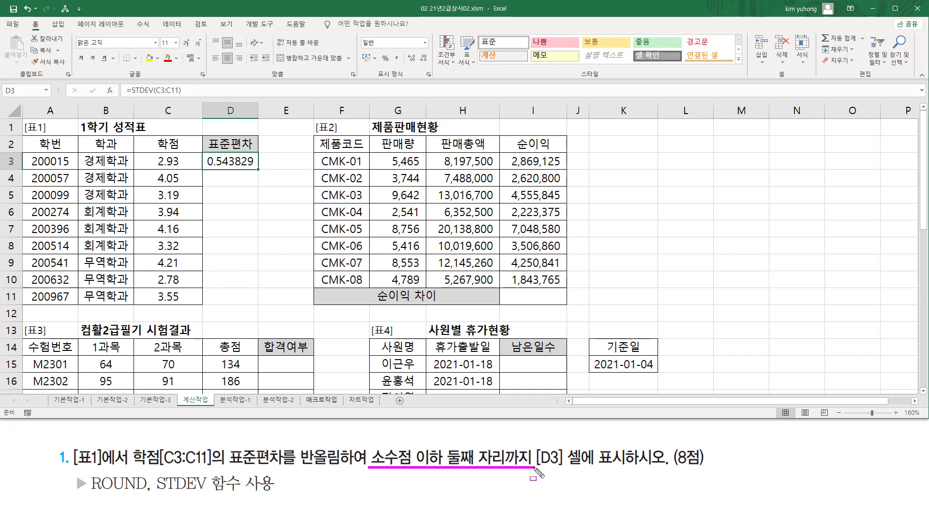
left_click_drag(297, 444, 339, 476)
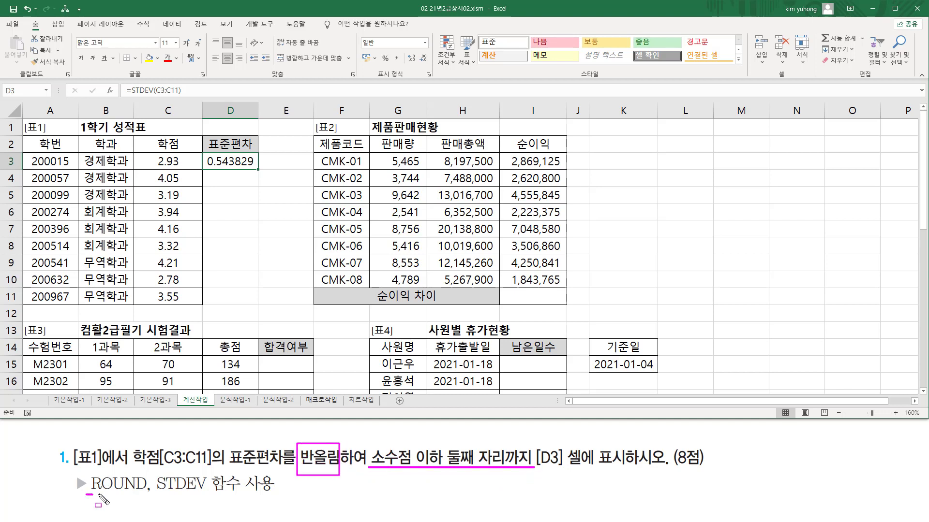
left_click_drag(86, 495, 141, 495)
left_click_drag(227, 166, 236, 165)
key("Escape")
Step: Wrap the STDEV formula in D3 in ROUND with 2 decimal digits, giving =ROUND( STDEV(C3:C11), 2 )
double_click(229, 161)
left_click(199, 162)
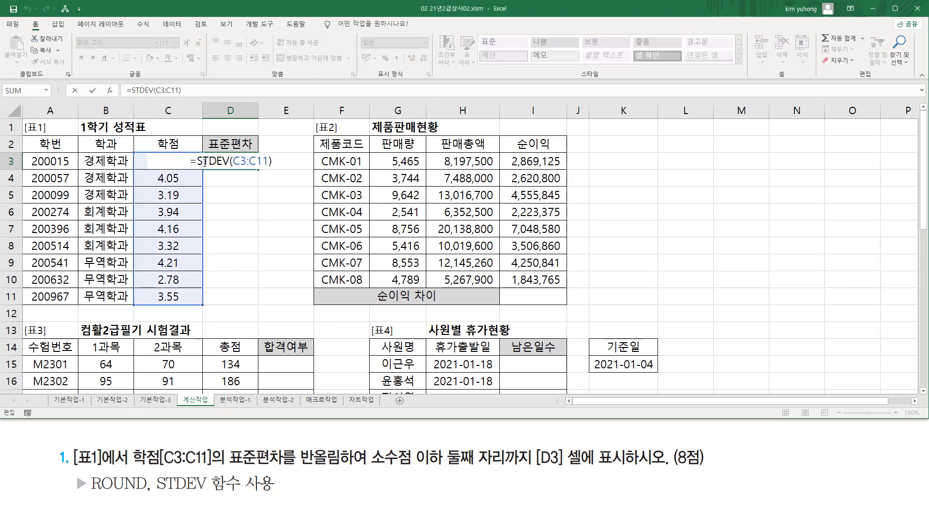
type("rou")
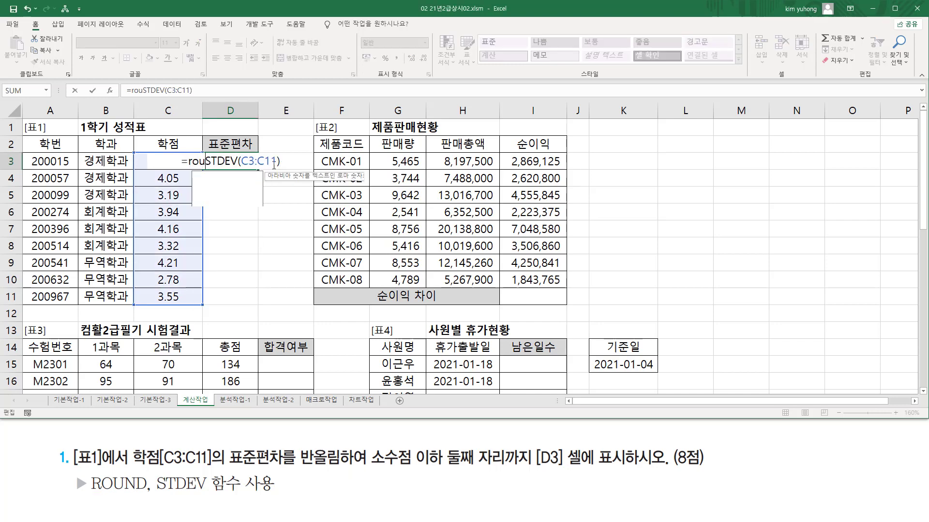
key("Tab")
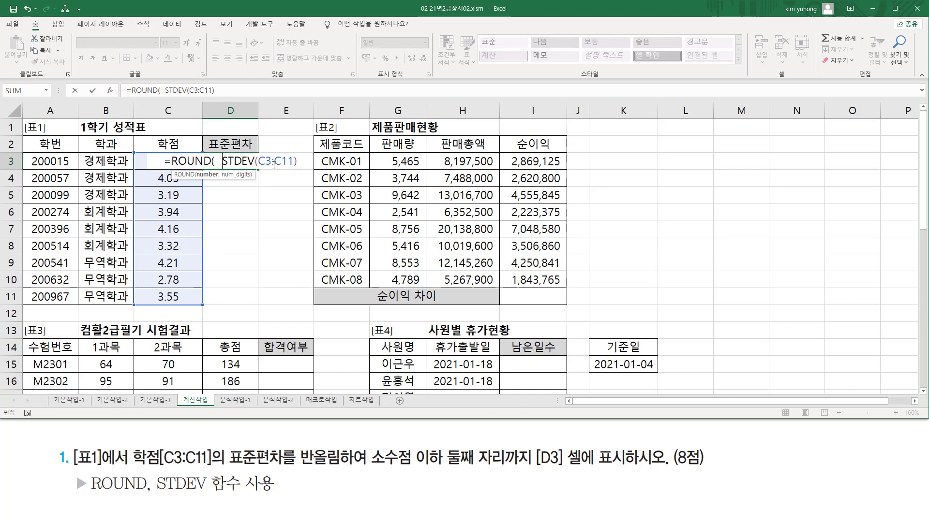
key("shift+End")
key("End")
type(", 2")
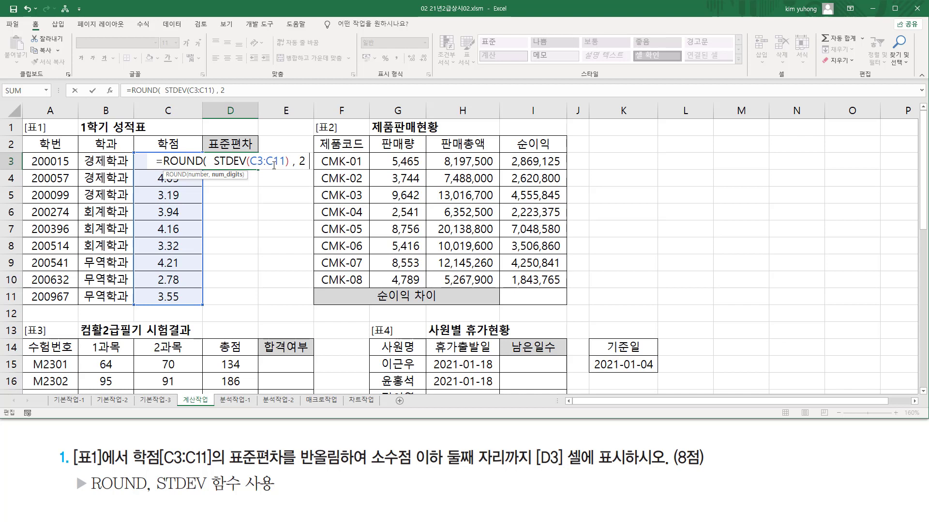
type(" )")
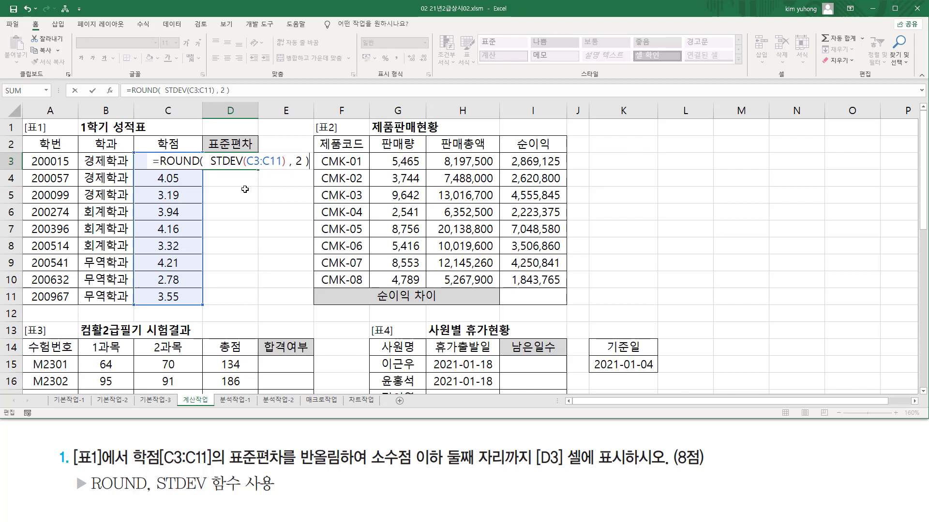
key("Return")
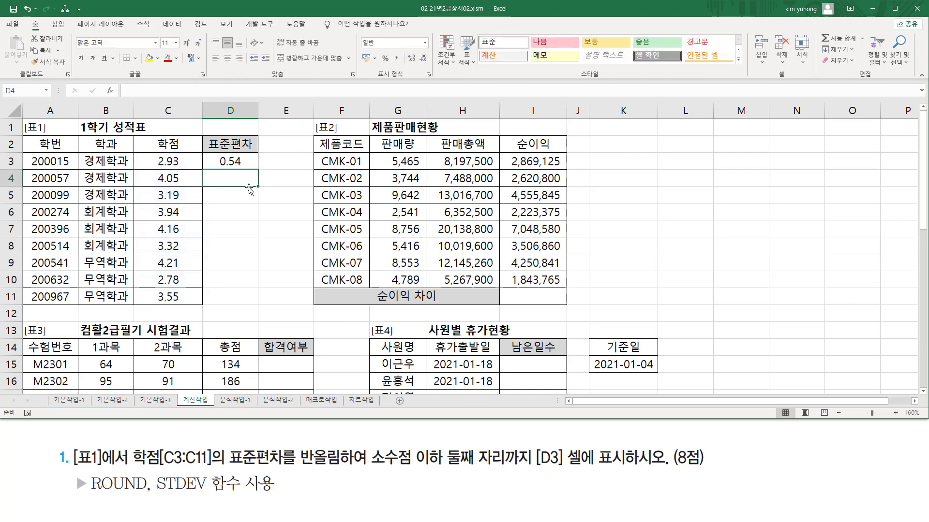
Step: Copy D3's formula into cell A12 as the text =ROUND( STDEV(C3:C11), 2 ) and colour it red
left_click(234, 159)
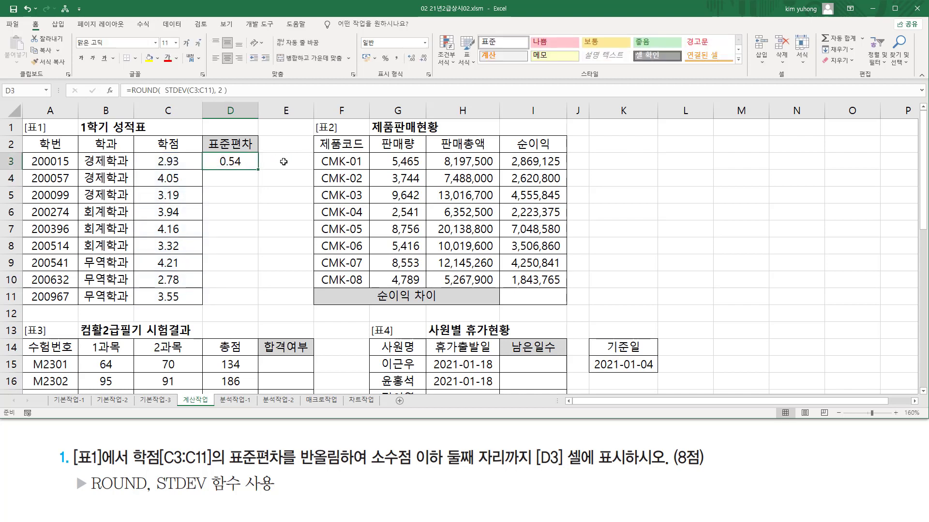
double_click(240, 161)
key("Escape")
left_click(63, 315)
type("=ROUND( STDEV(C3:C11), 2 )")
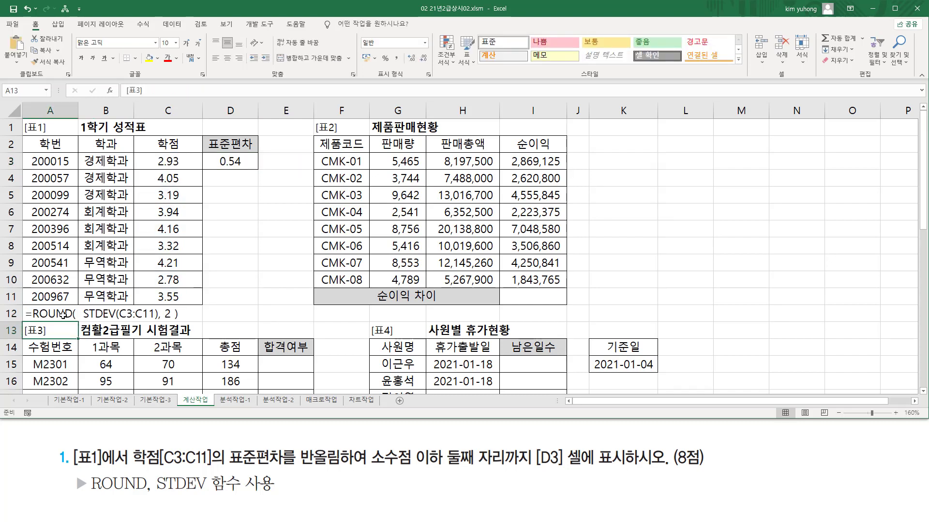
key("ctrl+Return")
left_click(169, 58)
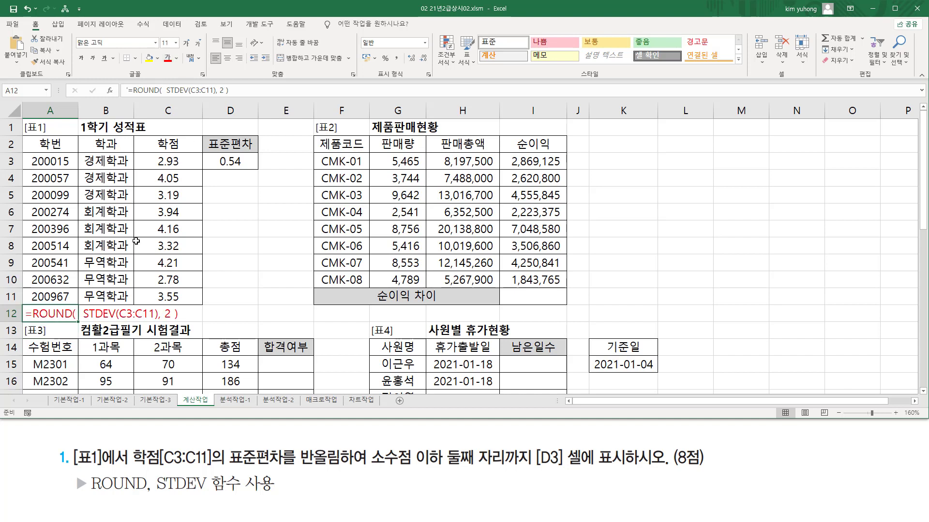
left_click(255, 280)
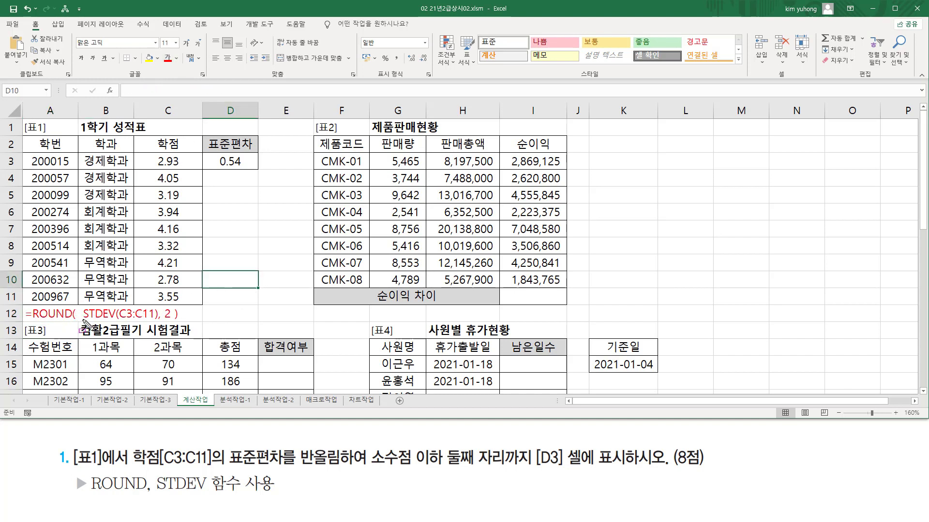
left_click_drag(84, 320, 155, 320)
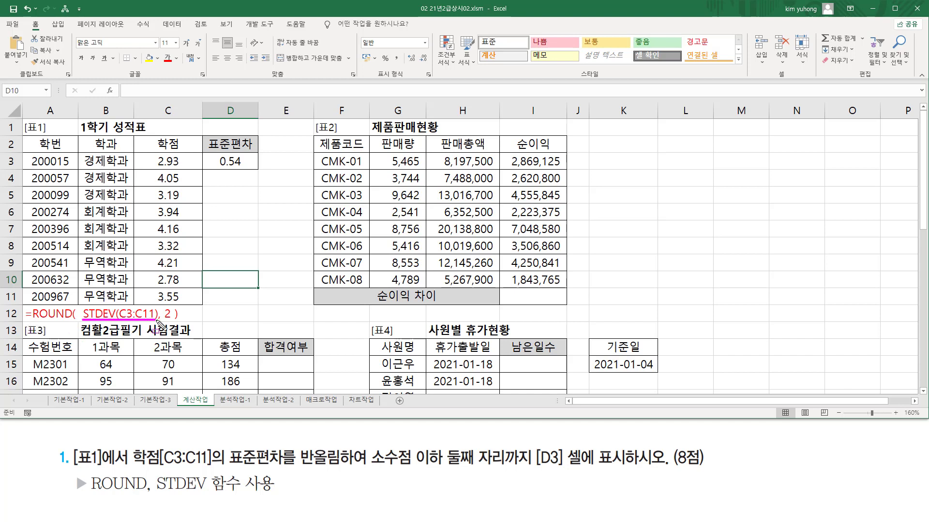
left_click_drag(163, 320, 170, 319)
left_click_drag(28, 320, 71, 320)
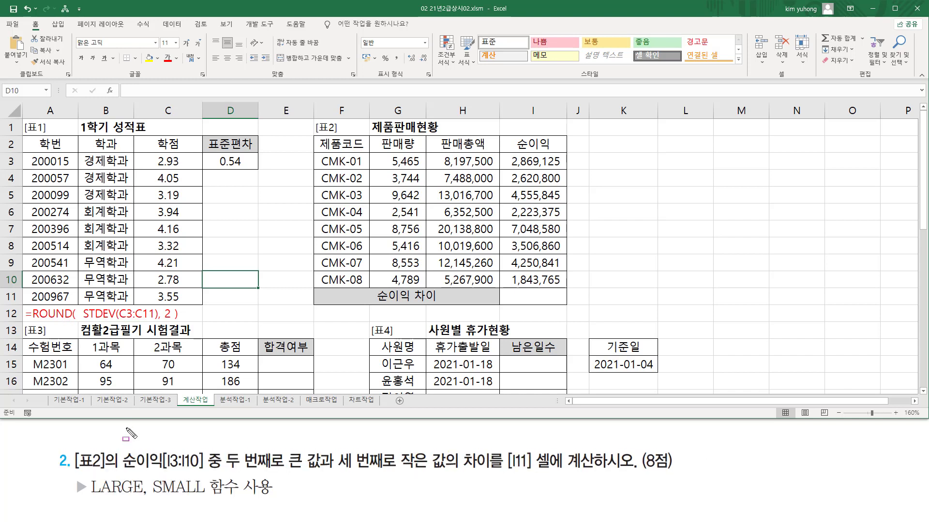
Step: Examine the second task's instruction on LARGE and SMALL along with [표2] and its result cell I11
left_click_drag(74, 469, 105, 468)
mouse_move(313, 119)
left_mouse_down()
mouse_move(559, 312)
mouse_move(572, 310)
left_mouse_up()
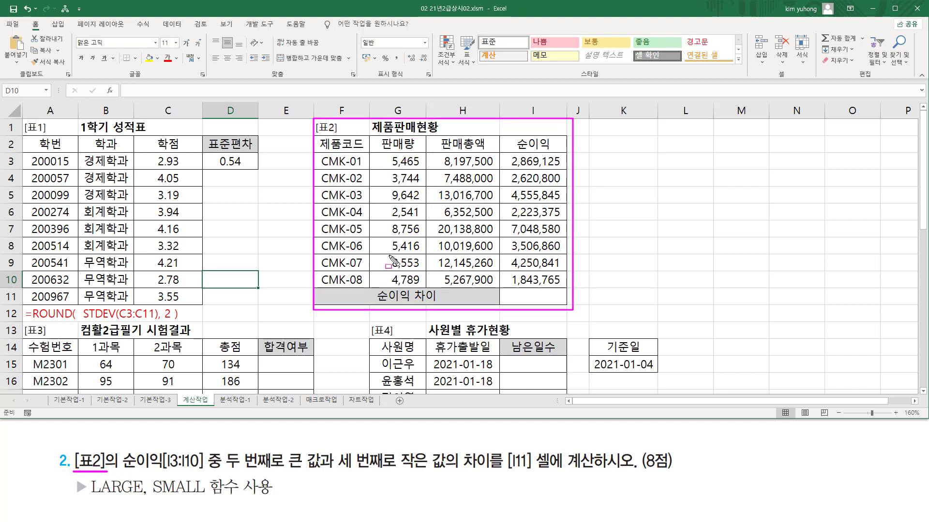
mouse_move(121, 449)
left_mouse_down()
mouse_move(142, 469)
mouse_move(322, 469)
mouse_move(326, 449)
mouse_move(346, 463)
mouse_move(477, 469)
left_mouse_up()
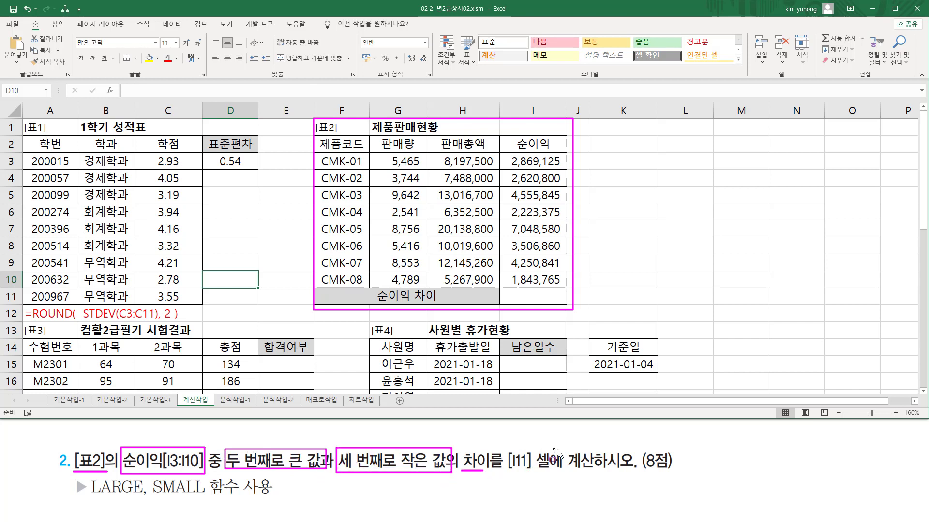
left_click_drag(509, 291, 560, 304)
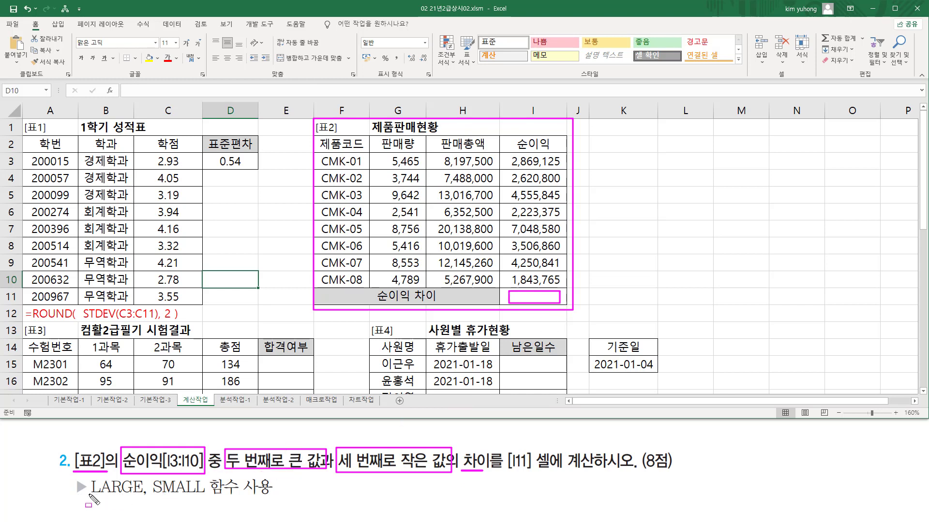
left_click_drag(90, 494, 140, 495)
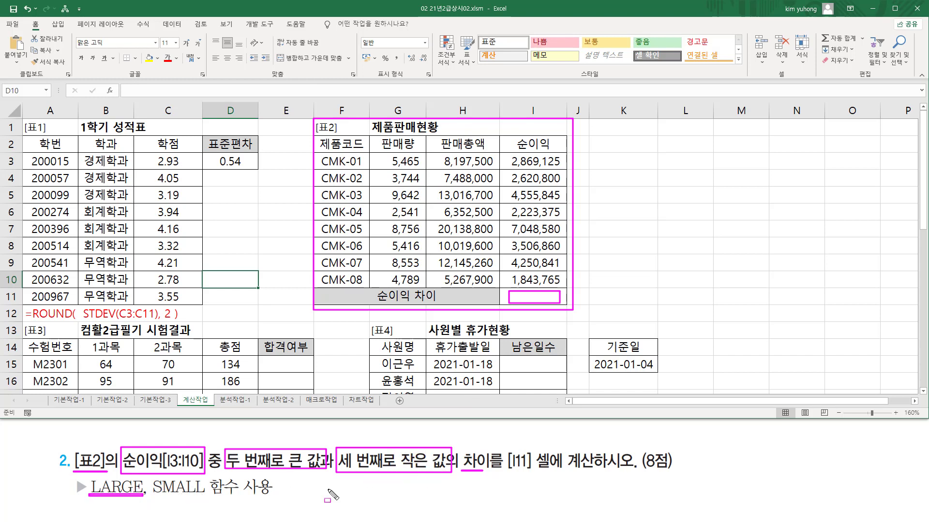
left_click_drag(153, 494, 200, 495)
key("Escape")
Step: Calculate the second-largest 순이익 value of [표2] in cell I11 with =LARGE(I3:I10,2)
left_click(521, 297)
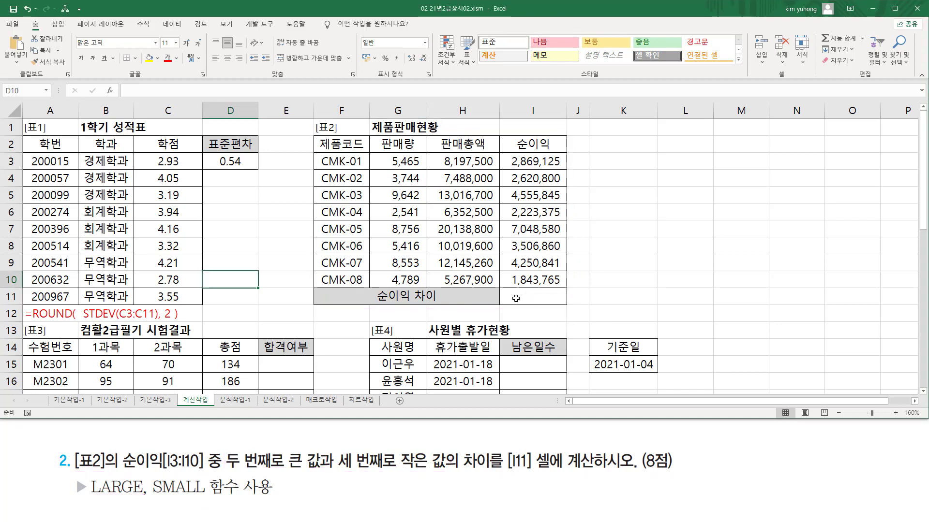
type("=")
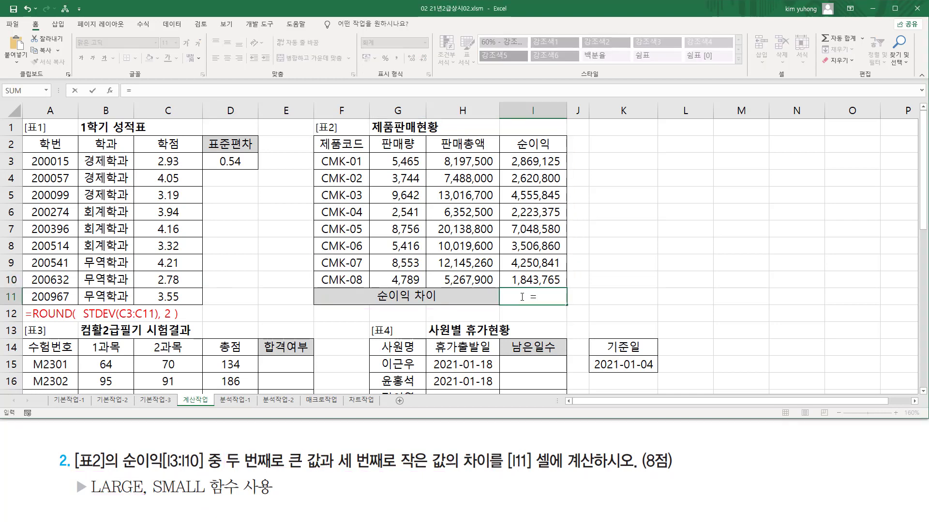
type("la")
key("Tab")
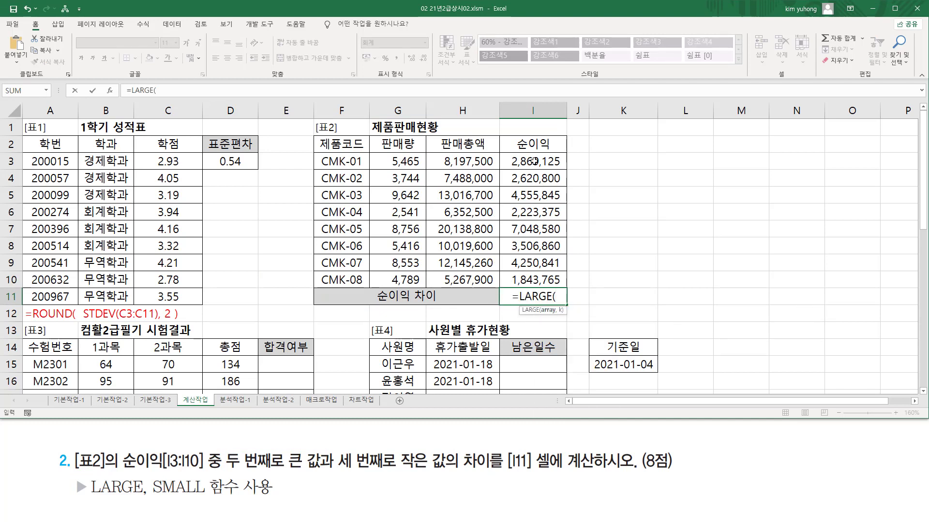
left_click_drag(534, 161, 527, 279)
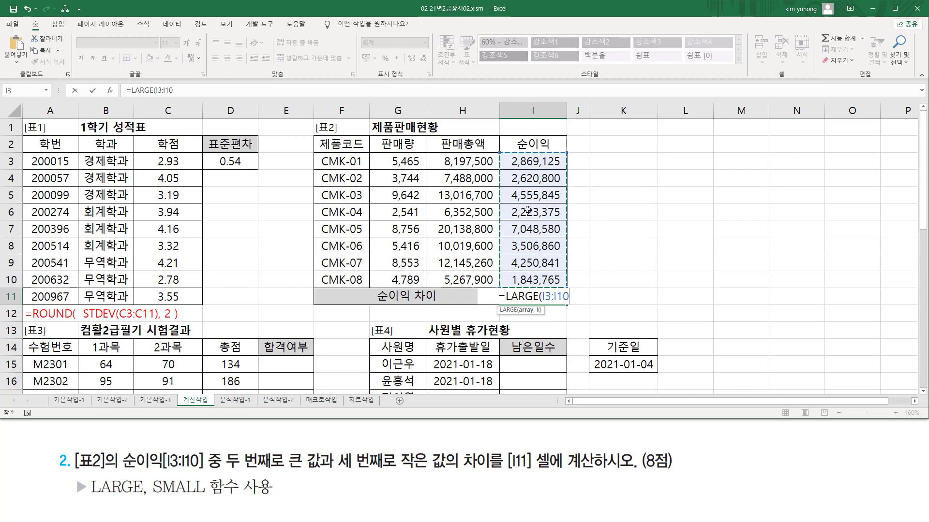
type(", 2 ")
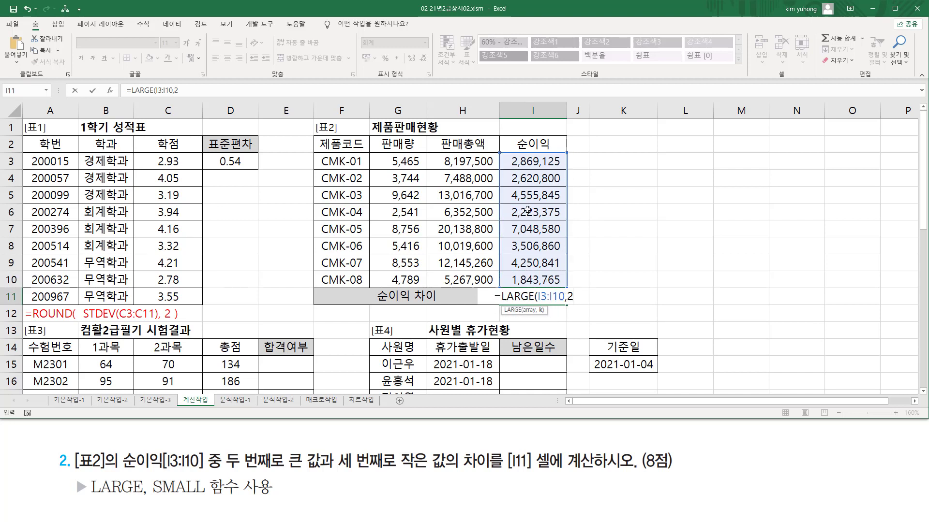
type(")")
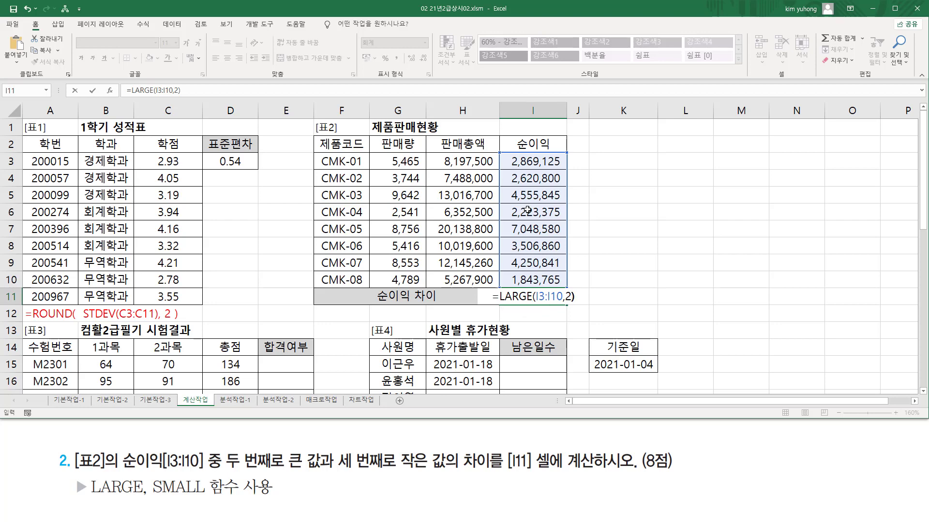
key("Return")
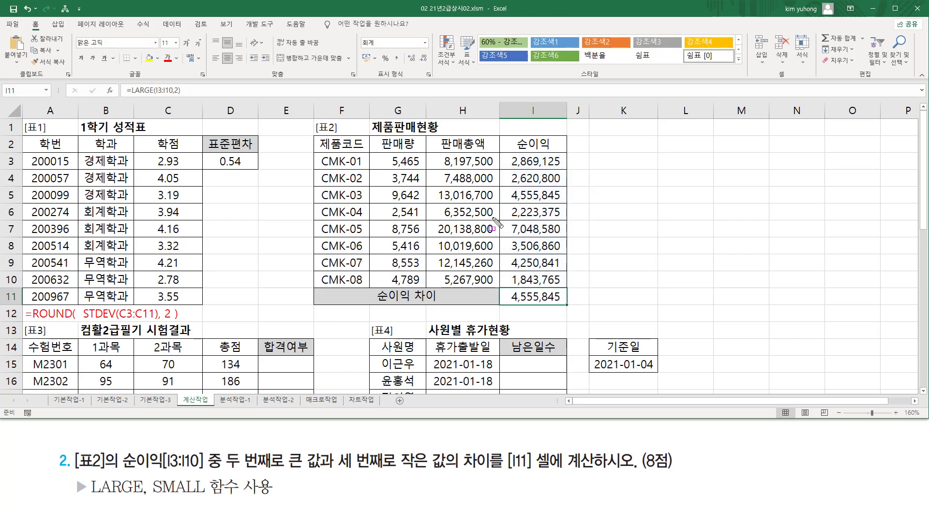
Step: Compare the LARGE result in I11 with the highest 순이익 values in I3:I10
left_click_drag(507, 187, 576, 200)
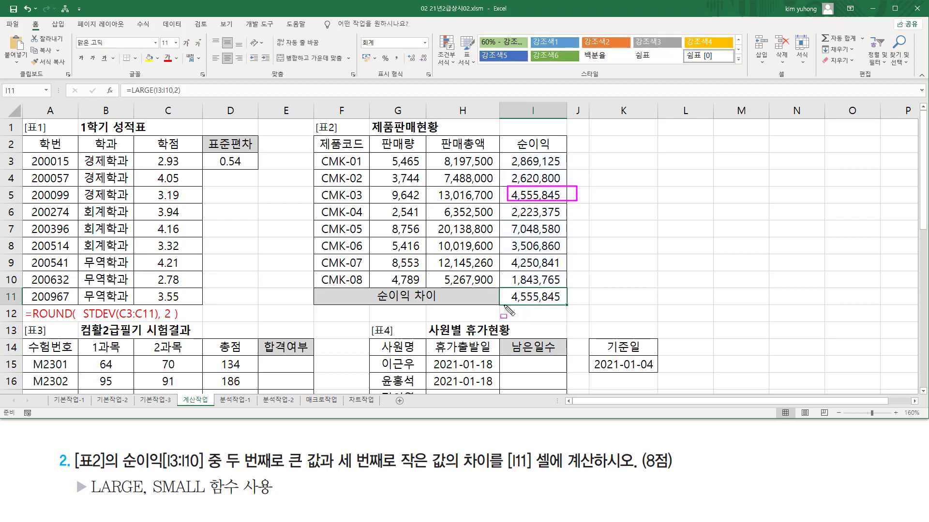
left_click_drag(508, 304, 564, 304)
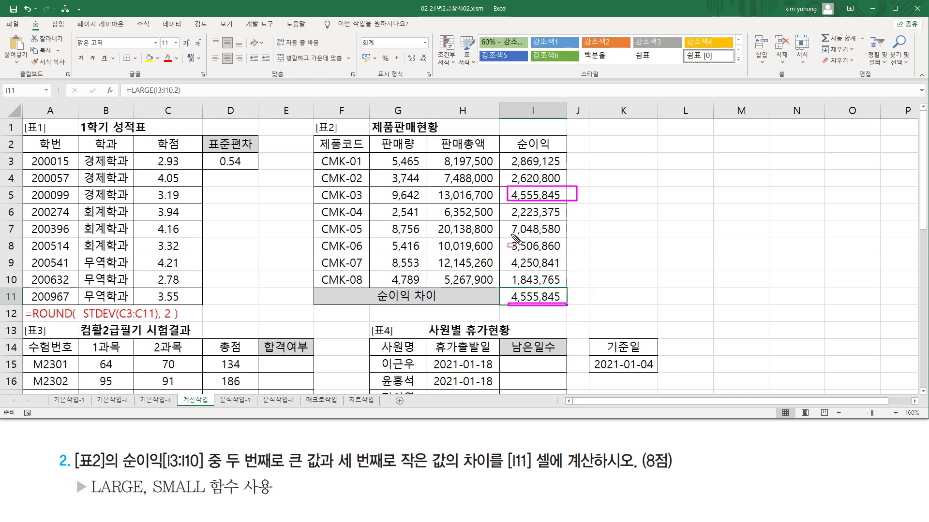
left_click_drag(511, 235, 559, 236)
left_click_drag(506, 189, 501, 201)
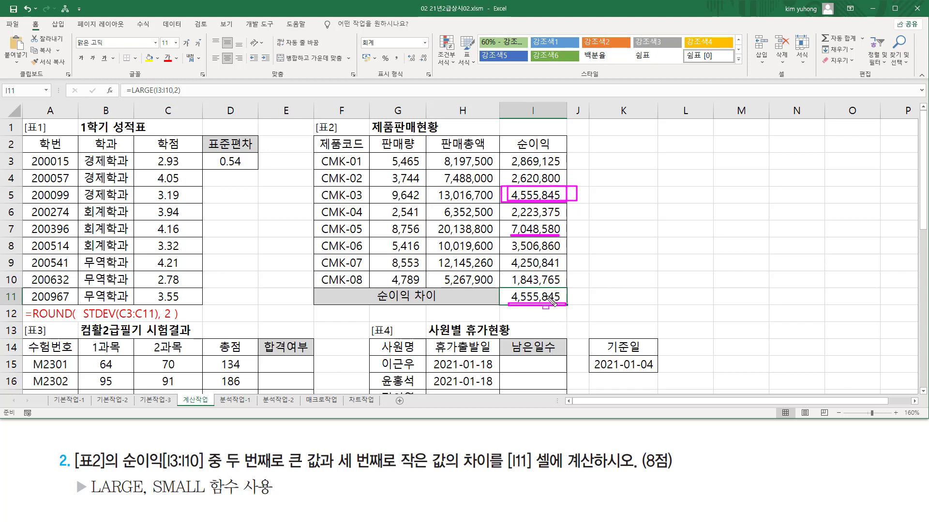
key("Escape")
Step: Extend I11's formula to subtract the third-smallest profit, giving =LARGE(I3:I10,2) - SMALL(I3:I10,3)
key("F2")
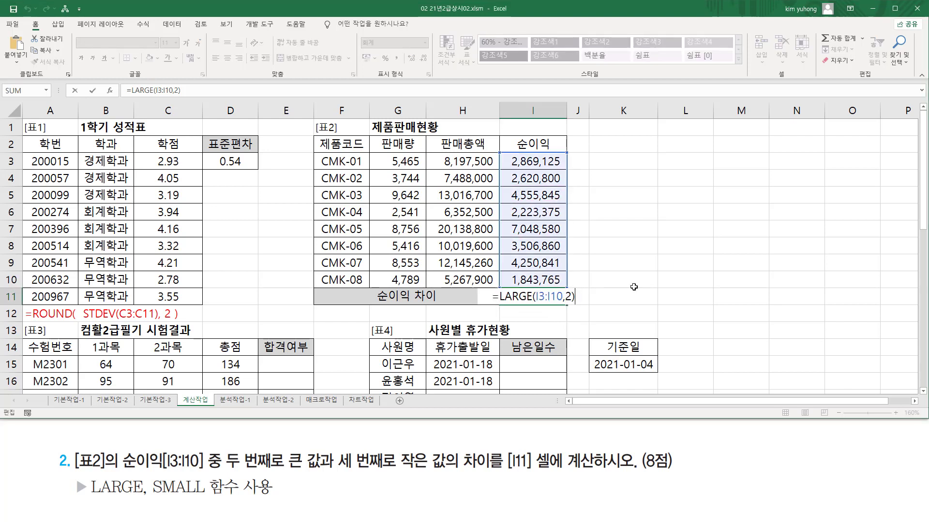
type("- ")
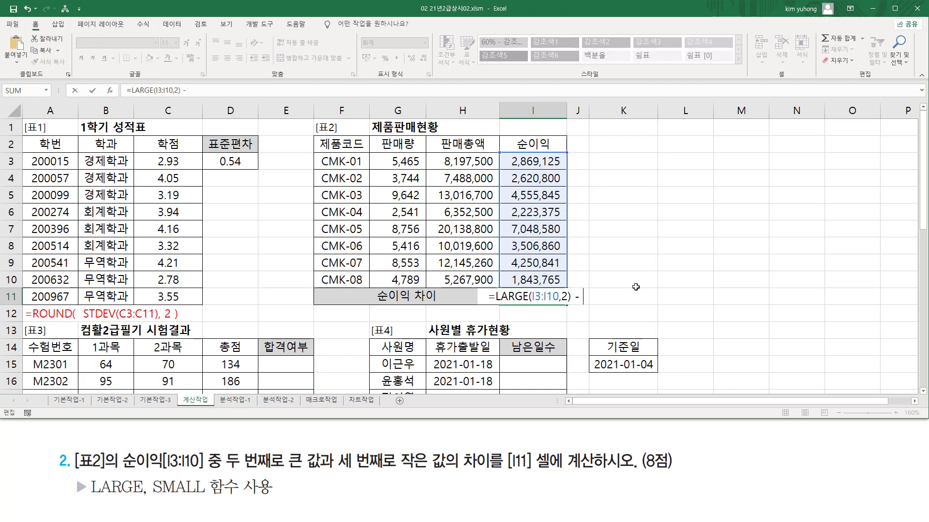
type("sma")
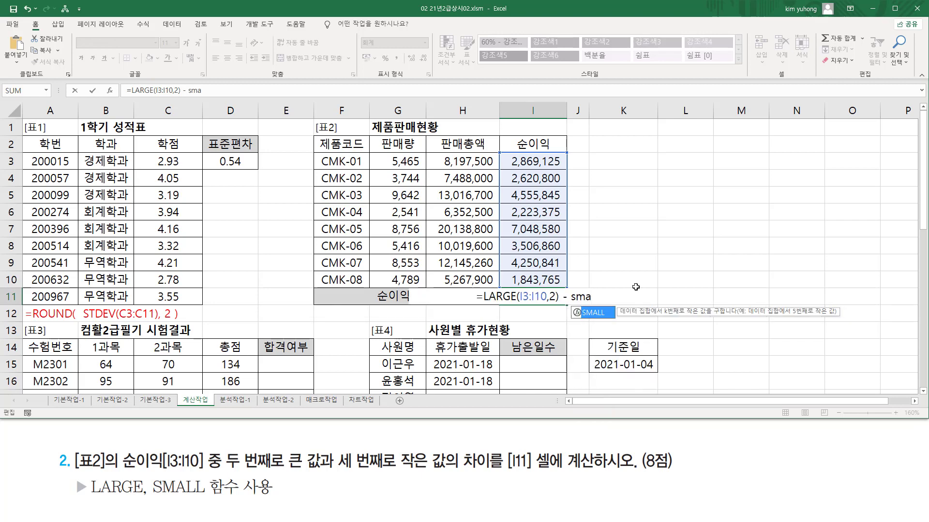
key("Tab")
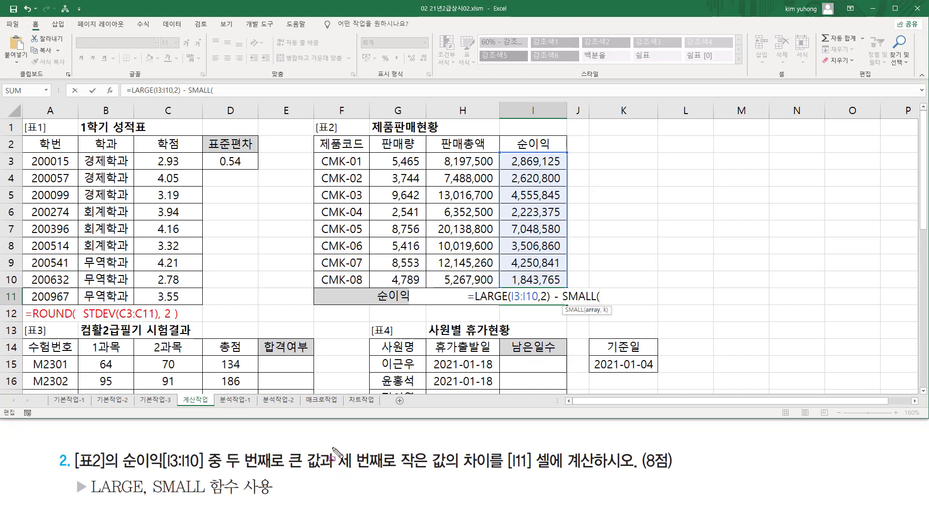
mouse_move(333, 449)
left_mouse_down()
mouse_move(377, 475)
mouse_move(448, 473)
left_mouse_up()
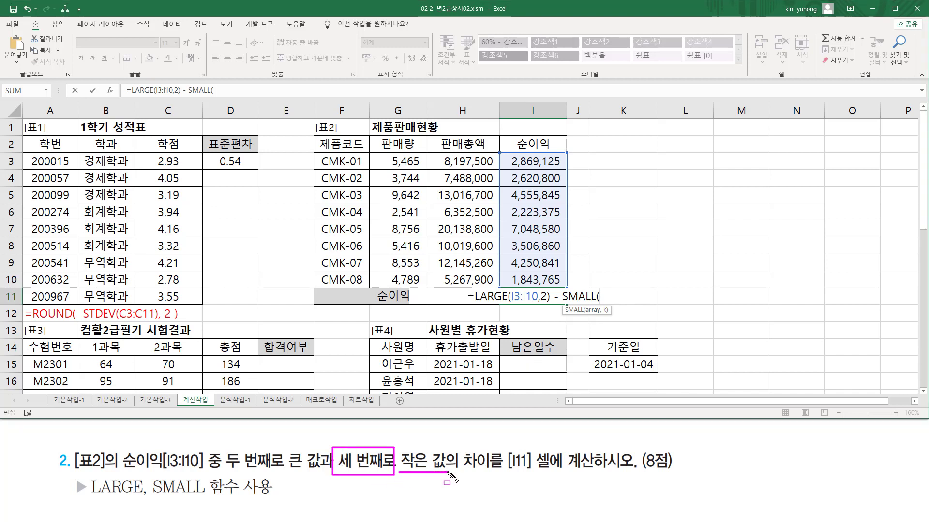
key("Escape")
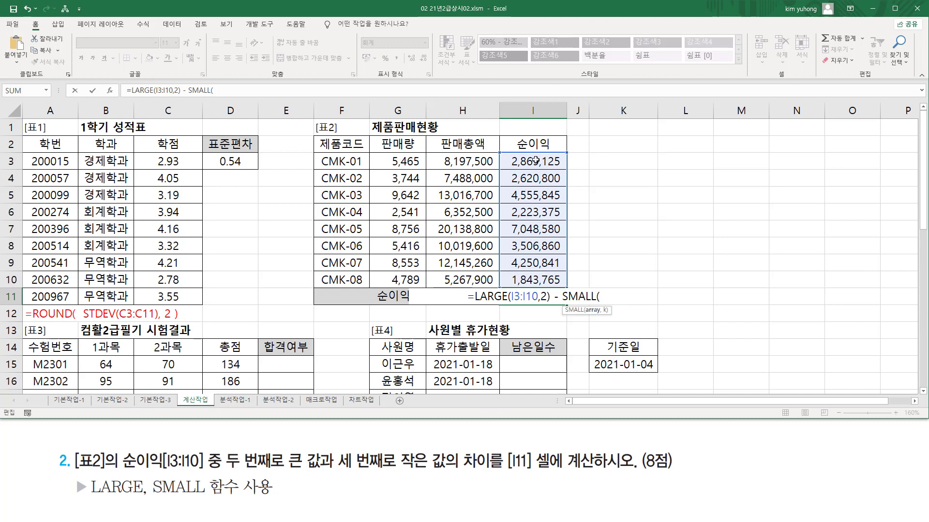
left_click_drag(535, 161, 534, 278)
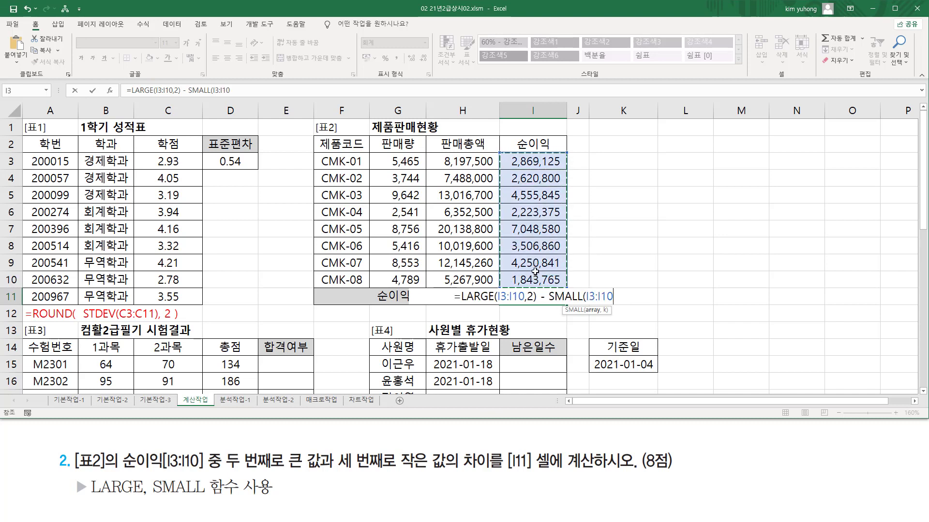
type(",")
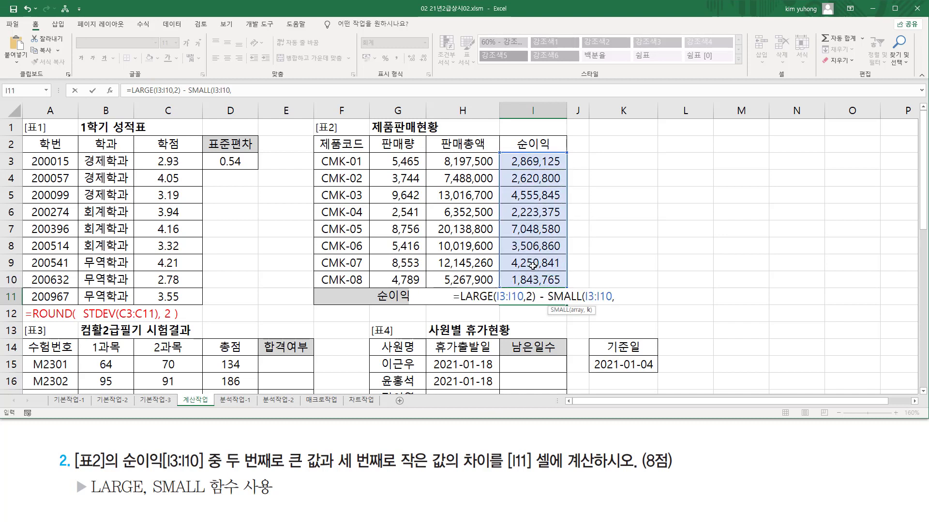
type("3")
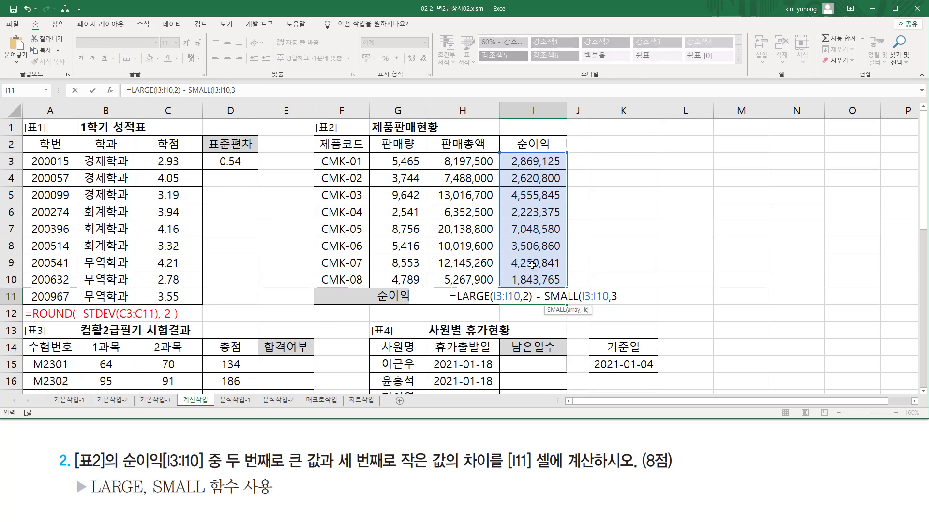
type(")")
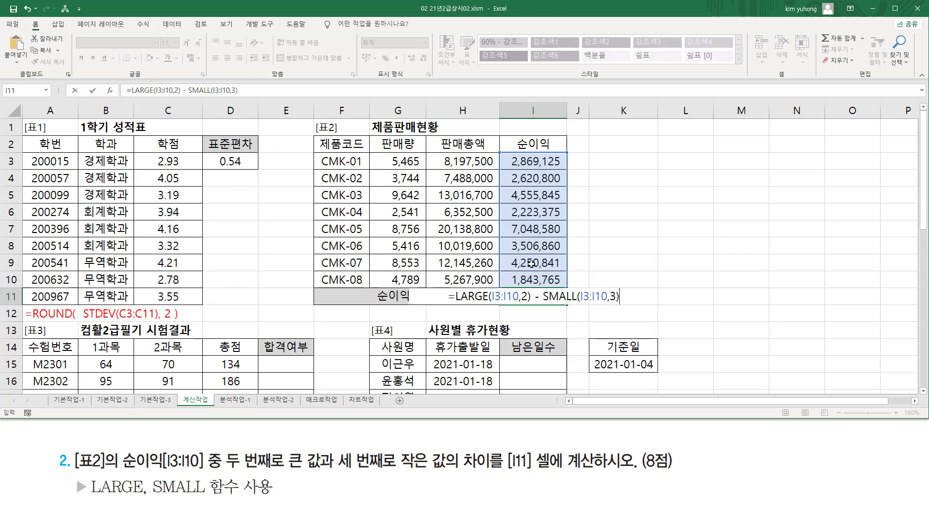
key("Return")
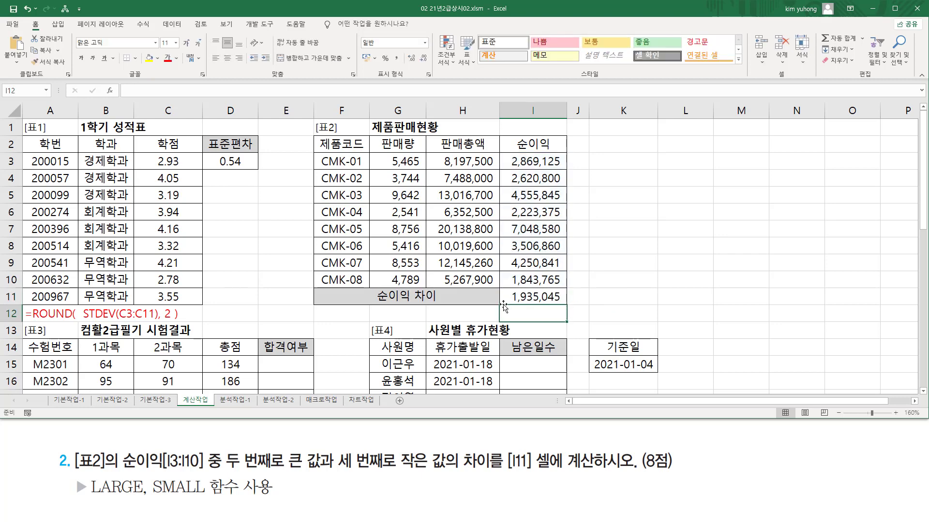
left_click_drag(505, 288, 569, 303)
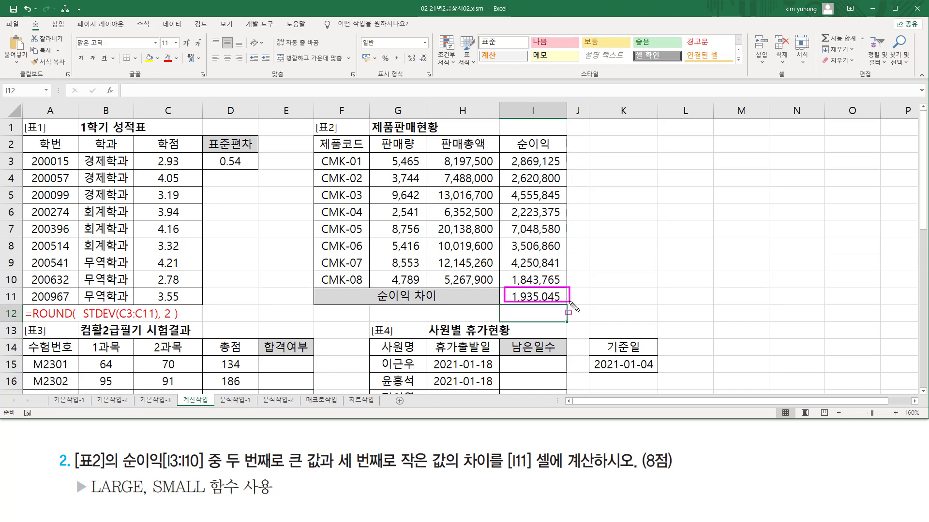
Step: Copy I11's formula into cell F12 as the text =LARGE(I3:I10,2) - SMALL(I3:I10,3), left-aligned and coloured red
left_click(516, 296)
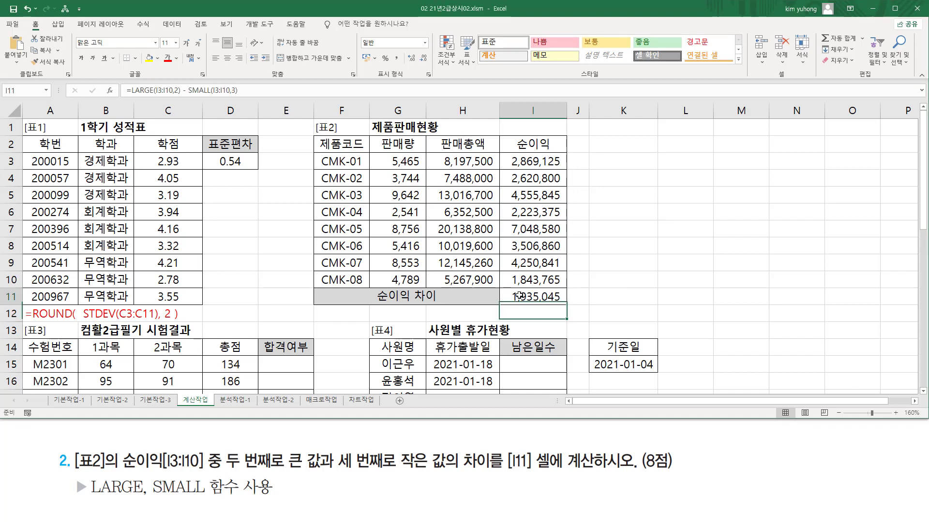
left_click(351, 315)
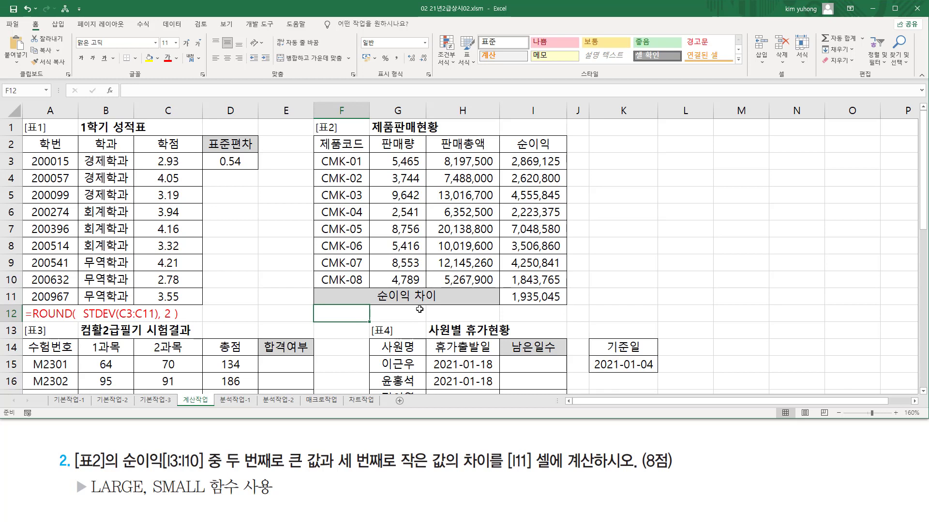
type("'=LARGE(I3:I10,2) - SMALL(I3:I10,3)")
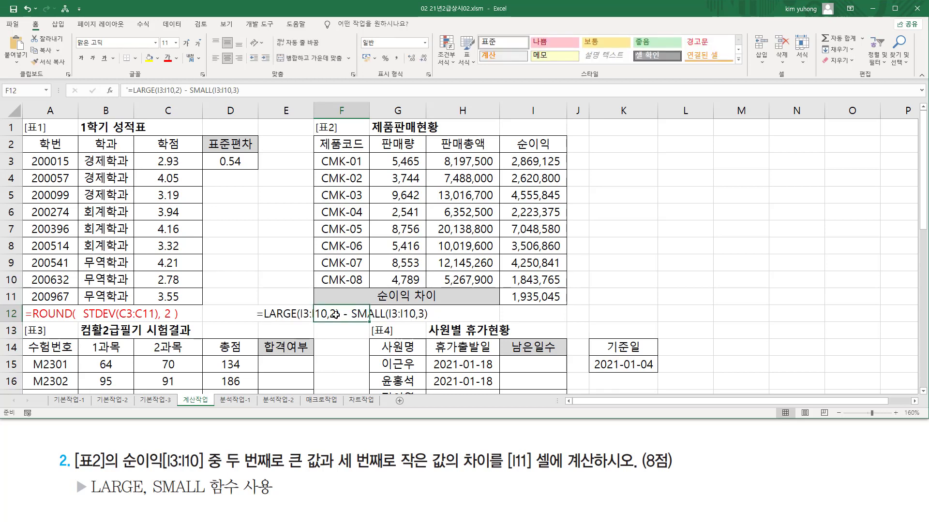
key("Return")
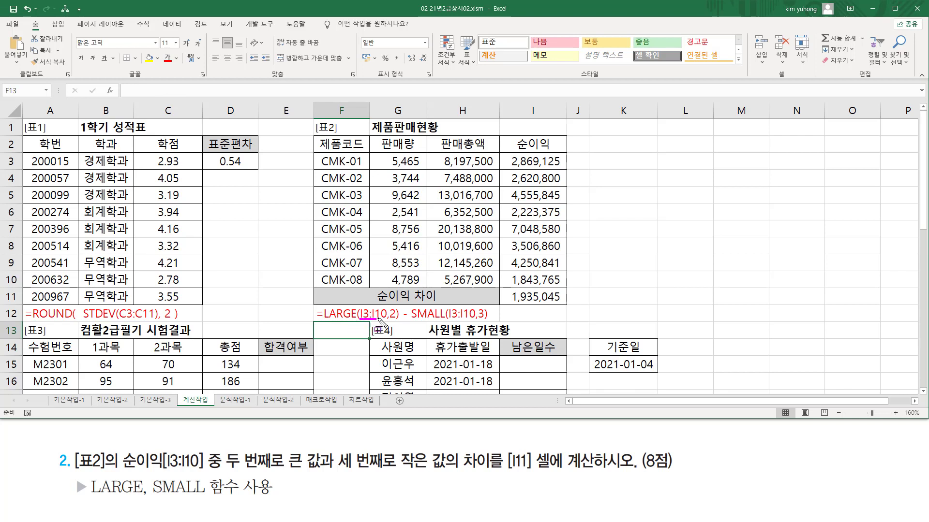
Step: Review the LARGE and SMALL arguments in F12's formula text and the difference in I11
left_click_drag(359, 319, 390, 320)
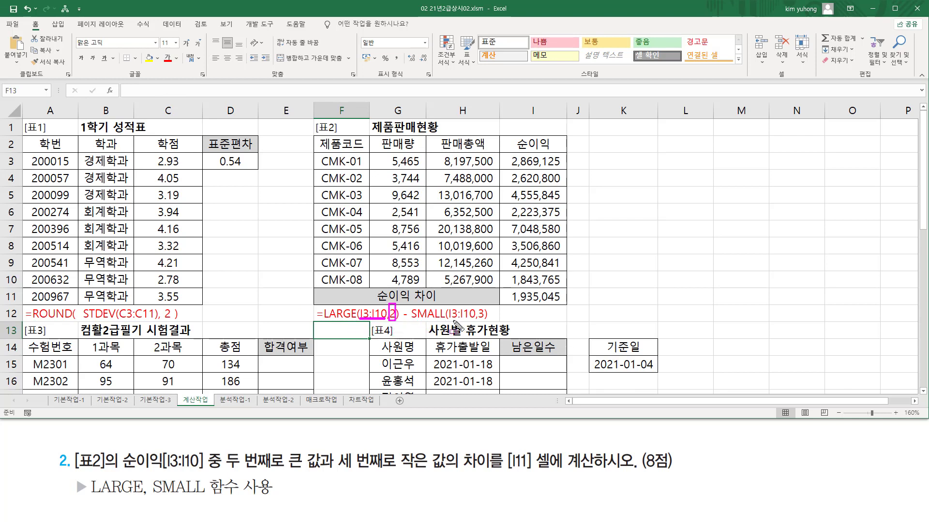
mouse_move(449, 320)
left_mouse_down()
mouse_move(485, 321)
mouse_move(477, 321)
mouse_move(477, 305)
left_mouse_up()
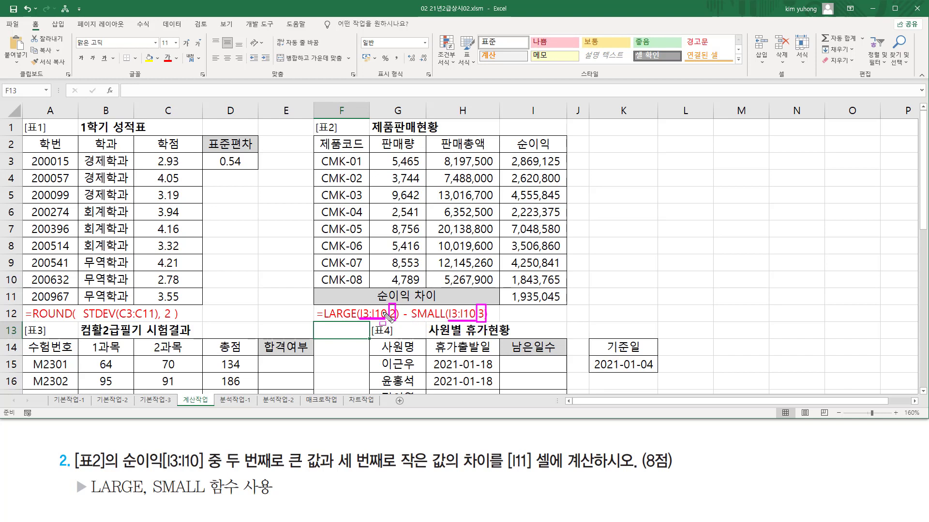
left_click_drag(401, 319, 408, 319)
mouse_move(518, 288)
left_mouse_down()
mouse_move(506, 302)
mouse_move(548, 289)
mouse_move(562, 305)
left_mouse_up()
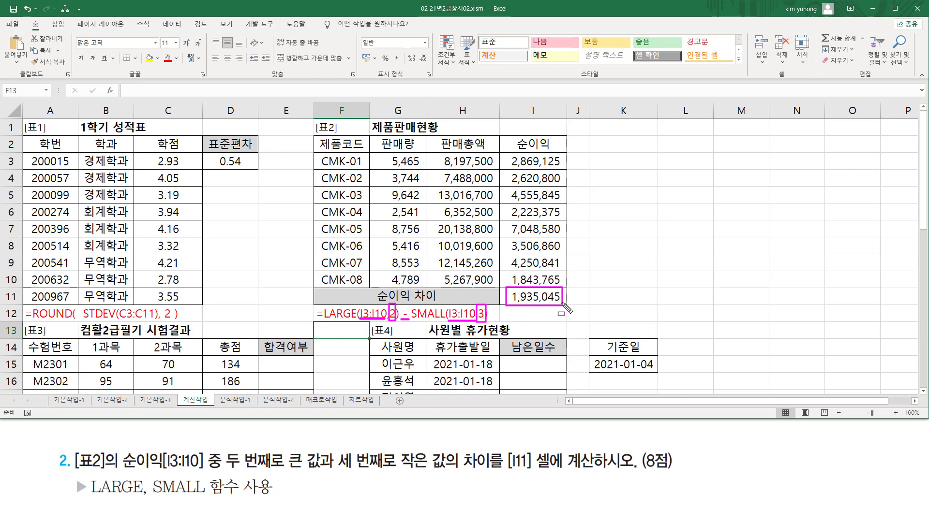
Step: Examine the third task's instruction on IF, AVERAGE and AND along with [표3] and its 합격여부 cells E15:E24
key("Right")
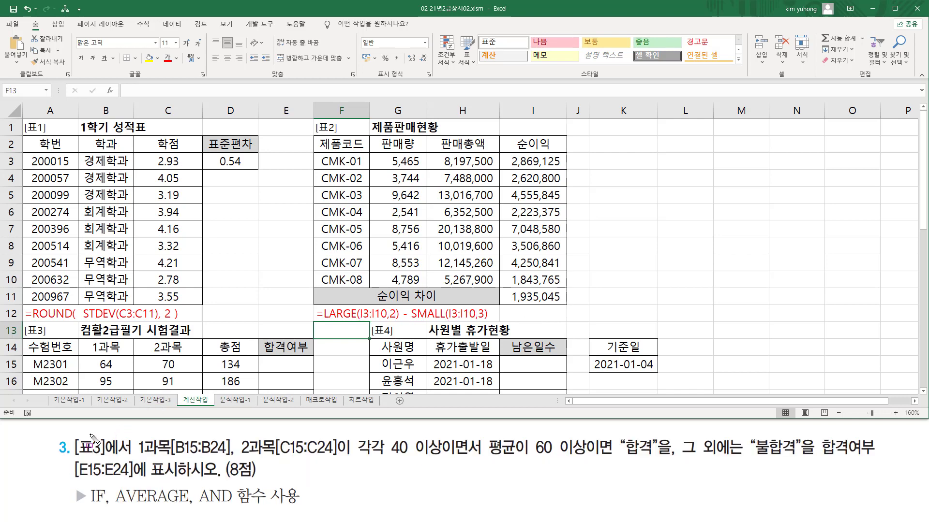
mouse_move(73, 435)
left_mouse_down()
mouse_move(73, 448)
mouse_move(105, 458)
mouse_move(106, 434)
left_mouse_up()
mouse_move(29, 324)
left_mouse_down()
mouse_move(21, 336)
mouse_move(48, 339)
left_mouse_up()
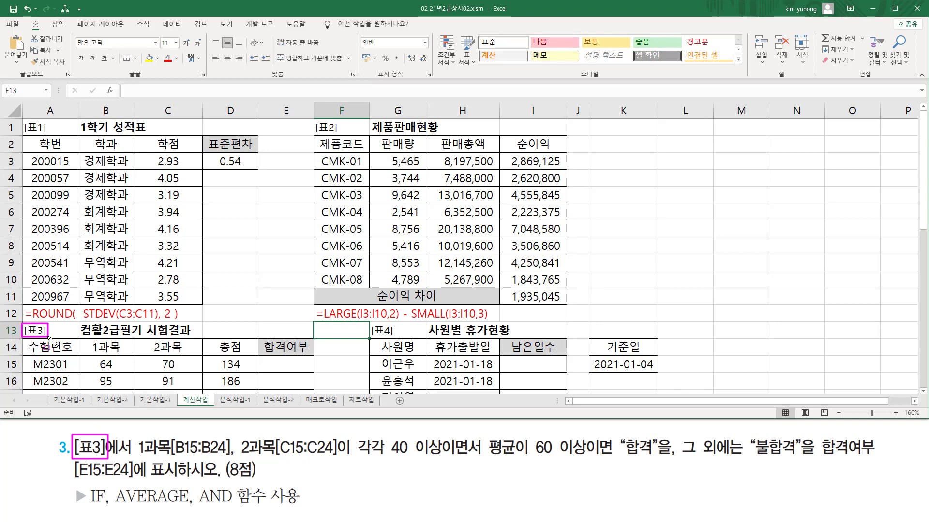
key("Escape")
scroll(120, 331, "down", 3)
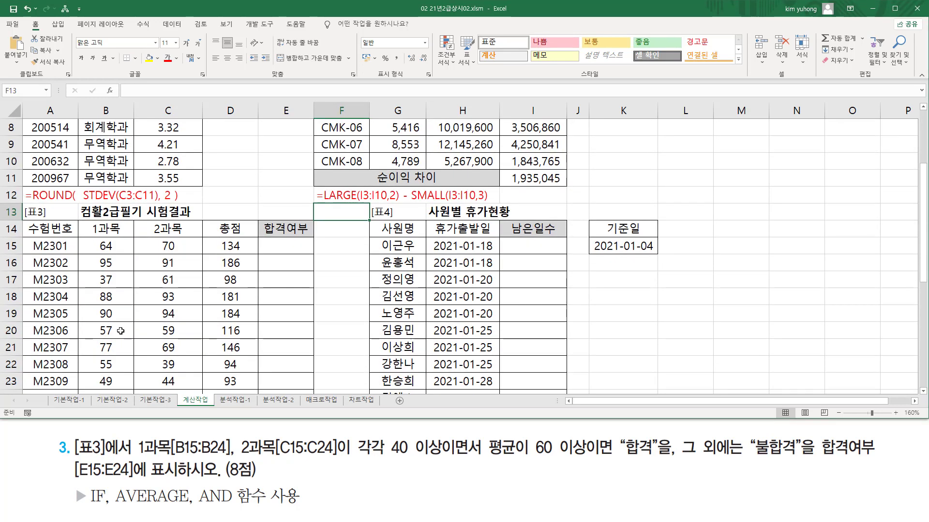
left_click(922, 392)
left_click(922, 392)
left_click(923, 392)
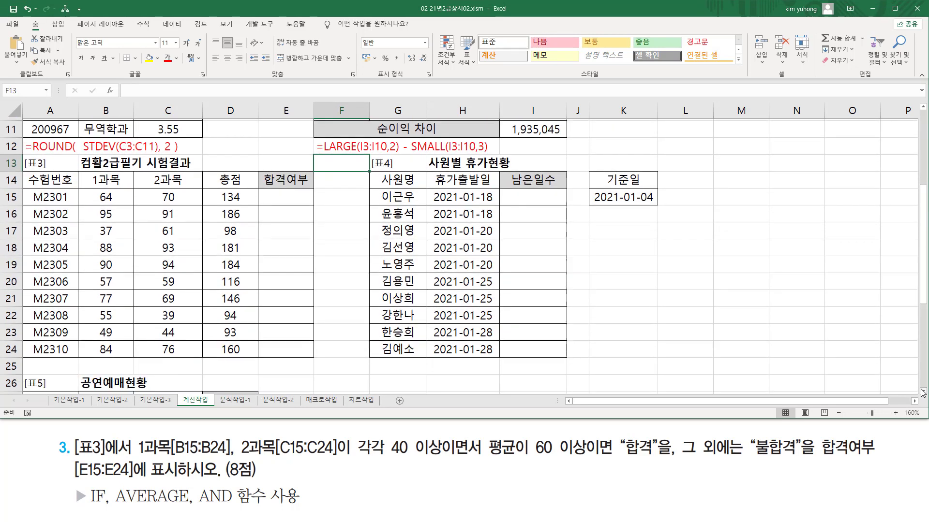
left_click_drag(28, 156, 325, 366)
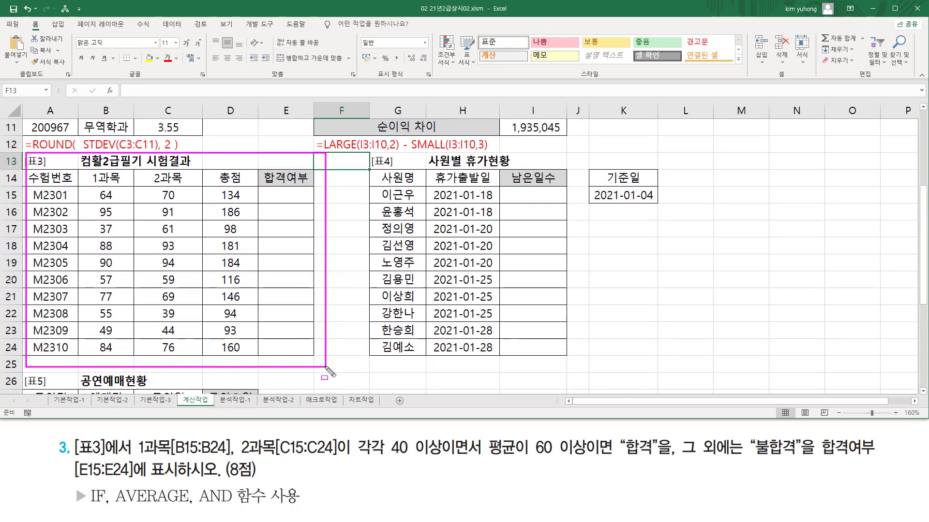
mouse_move(271, 194)
left_mouse_down()
mouse_move(297, 285)
mouse_move(304, 361)
mouse_move(304, 352)
left_mouse_up()
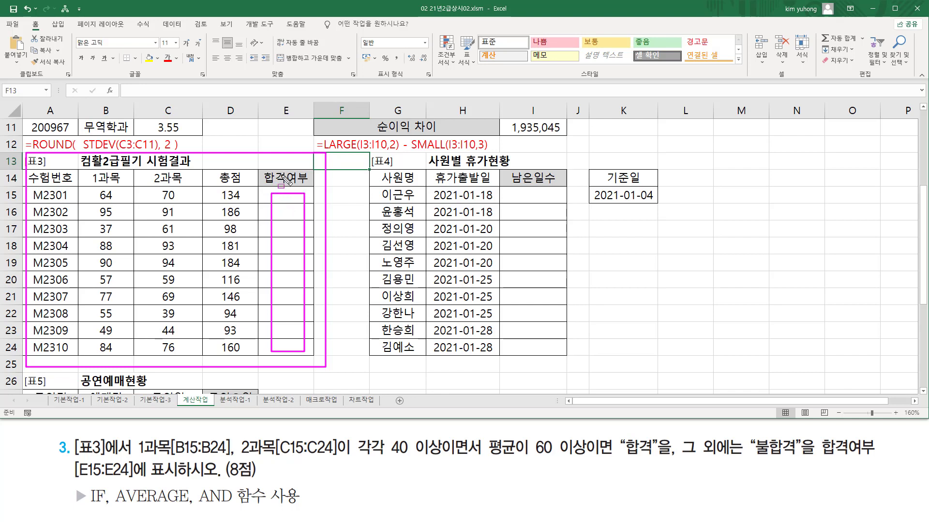
Step: Examine the third task's score and average conditions, its result texts and the 1과목, 2과목 and 총점 columns of [표3]
left_click_drag(132, 456, 343, 455)
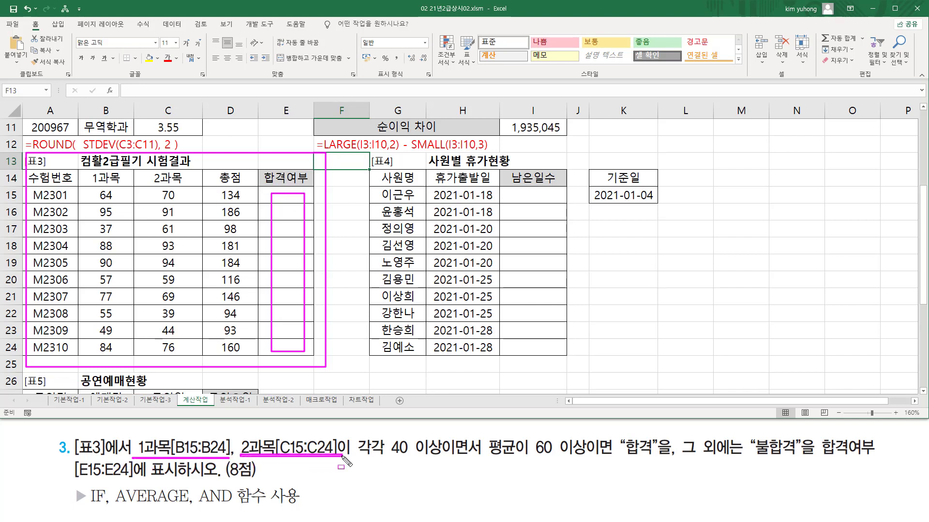
mouse_move(90, 185)
left_mouse_down()
mouse_move(137, 365)
mouse_move(125, 355)
left_mouse_up()
mouse_move(155, 188)
left_mouse_down()
mouse_move(183, 316)
mouse_move(181, 355)
left_mouse_up()
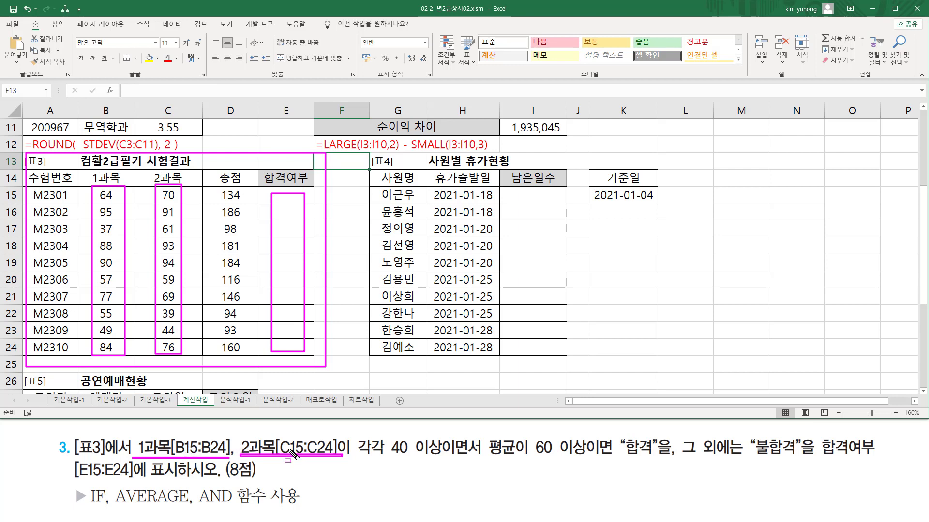
mouse_move(358, 456)
left_mouse_down()
mouse_move(443, 464)
mouse_move(507, 450)
mouse_move(505, 461)
mouse_move(651, 458)
left_mouse_up()
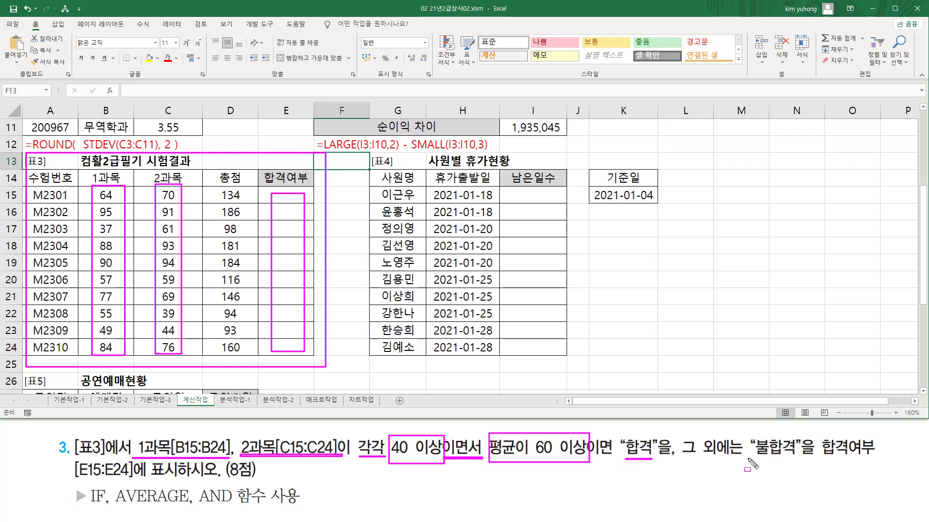
left_click_drag(747, 457, 792, 458)
left_click_drag(216, 185, 247, 168)
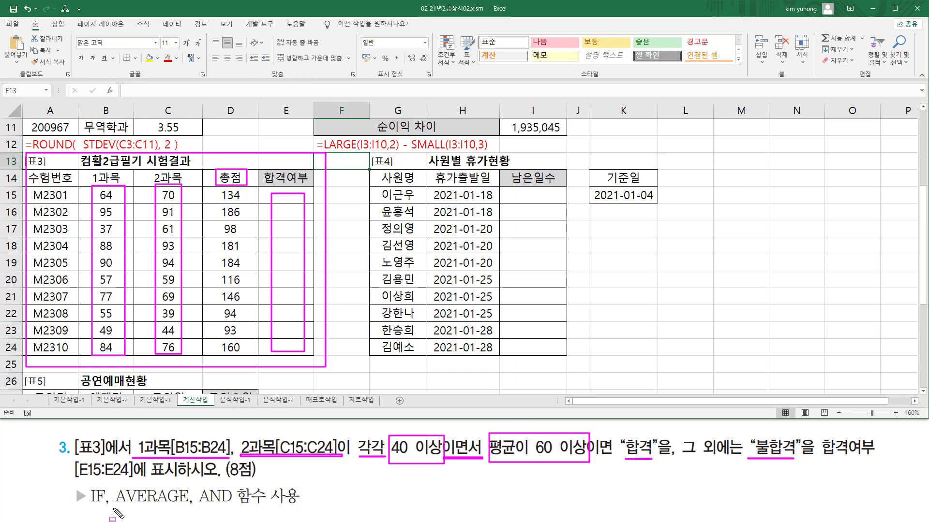
left_click_drag(114, 506, 190, 506)
left_click_drag(536, 456, 584, 457)
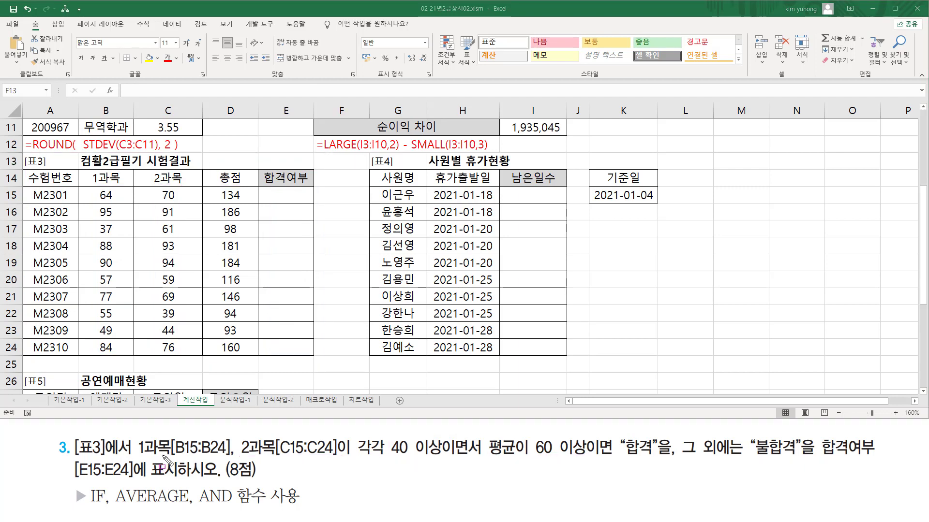
Step: Review how the task's conditions on B15:B24, C15:C24 and the average relate to the two result texts and the AND function
mouse_move(135, 434)
left_mouse_down()
mouse_move(144, 460)
mouse_move(215, 468)
mouse_move(230, 457)
left_mouse_up()
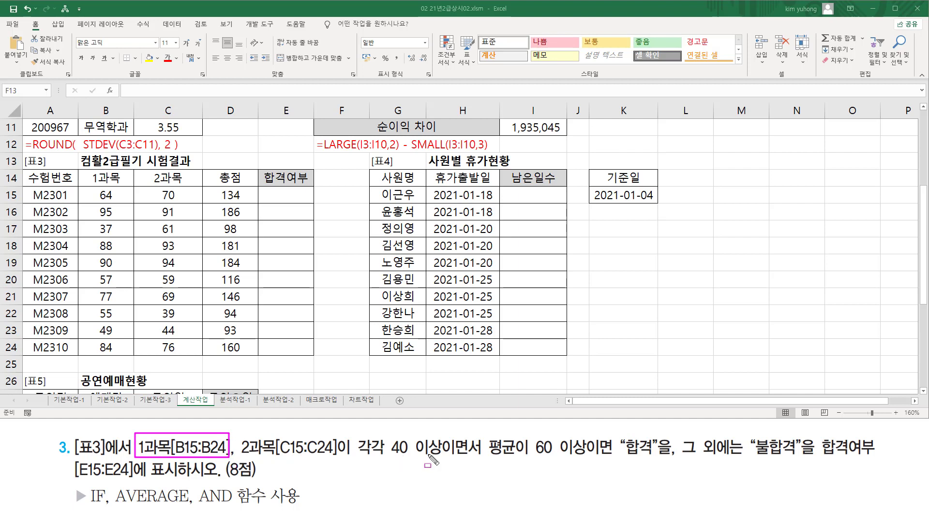
left_click_drag(391, 455, 439, 455)
mouse_move(236, 434)
left_mouse_down()
mouse_move(237, 454)
mouse_move(341, 434)
left_mouse_up()
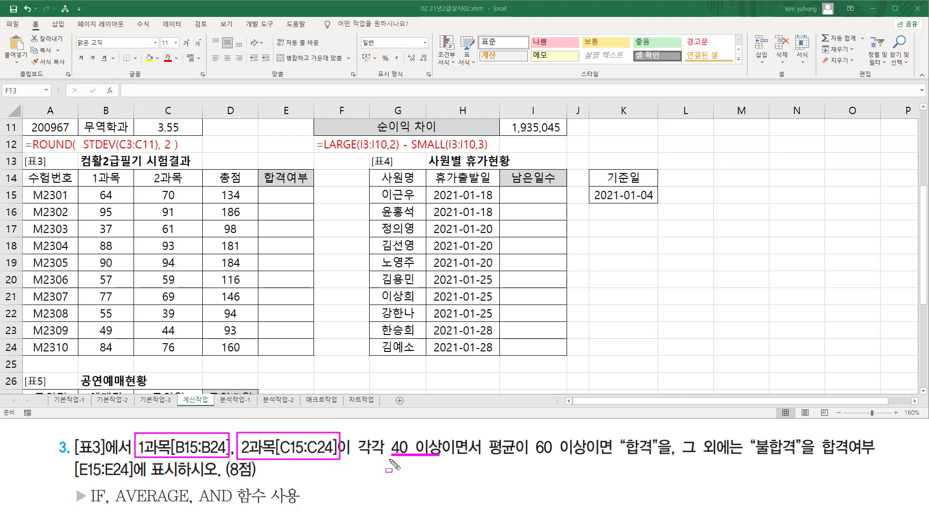
left_click_drag(390, 460, 437, 459)
mouse_move(486, 435)
left_mouse_down()
mouse_move(519, 460)
mouse_move(518, 435)
mouse_move(584, 460)
left_mouse_up()
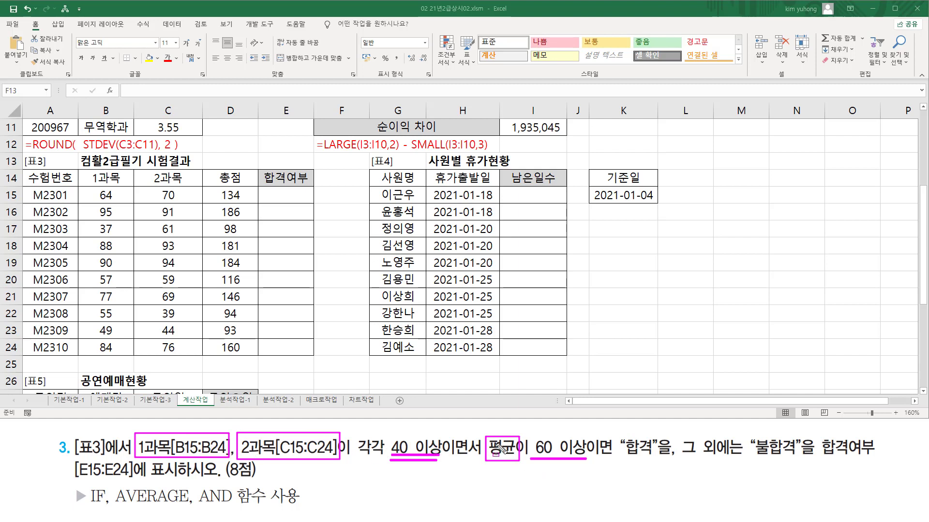
left_click_drag(619, 430, 651, 461)
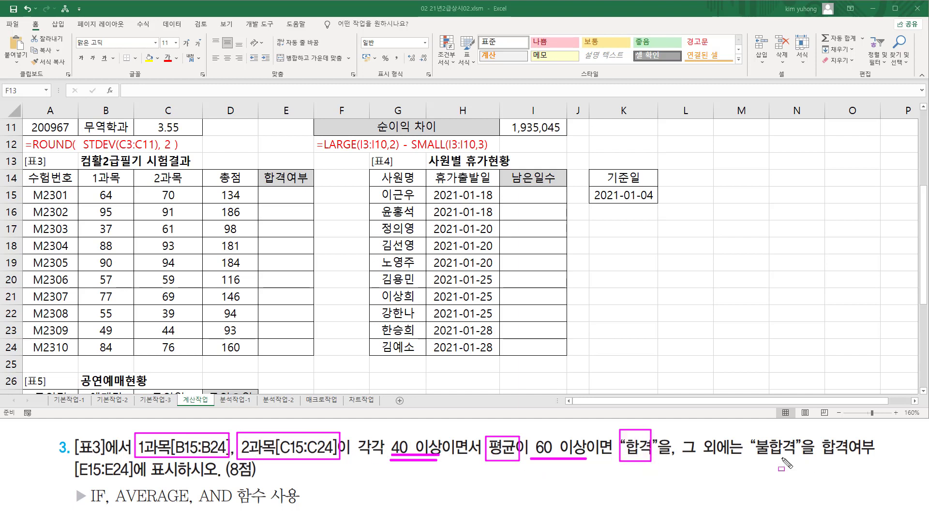
left_click_drag(749, 457, 813, 460)
mouse_move(199, 483)
left_mouse_down()
mouse_move(240, 508)
mouse_move(267, 508)
left_mouse_up()
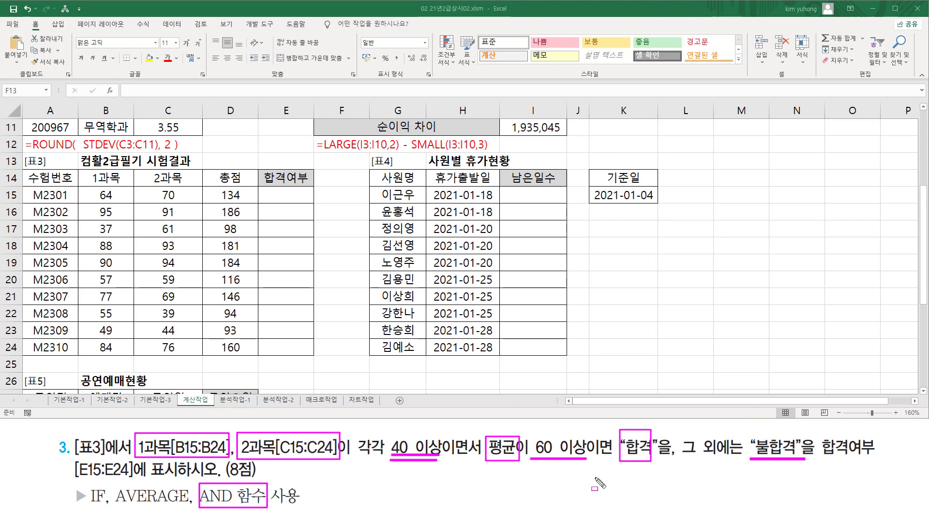
key("Escape")
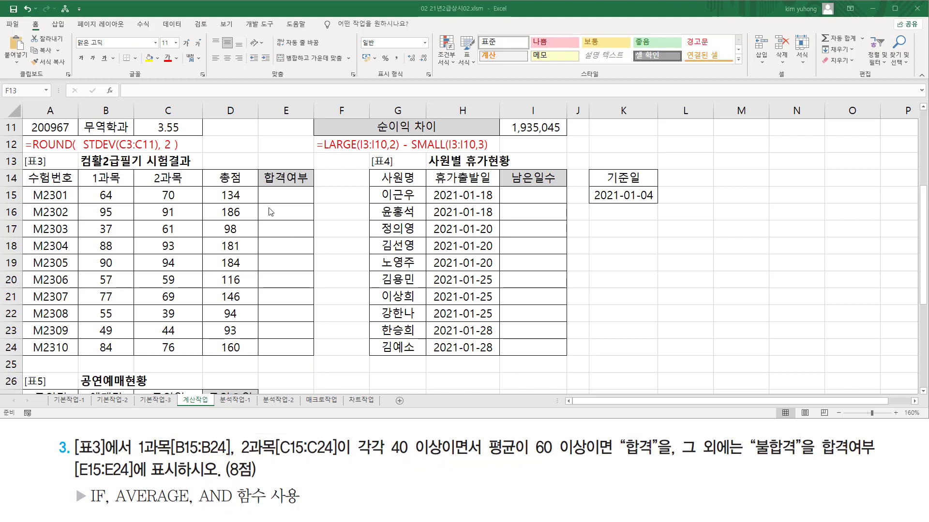
Step: Begin a formula in E15 with an IF function whose logical test opens an AND function
left_click(282, 197)
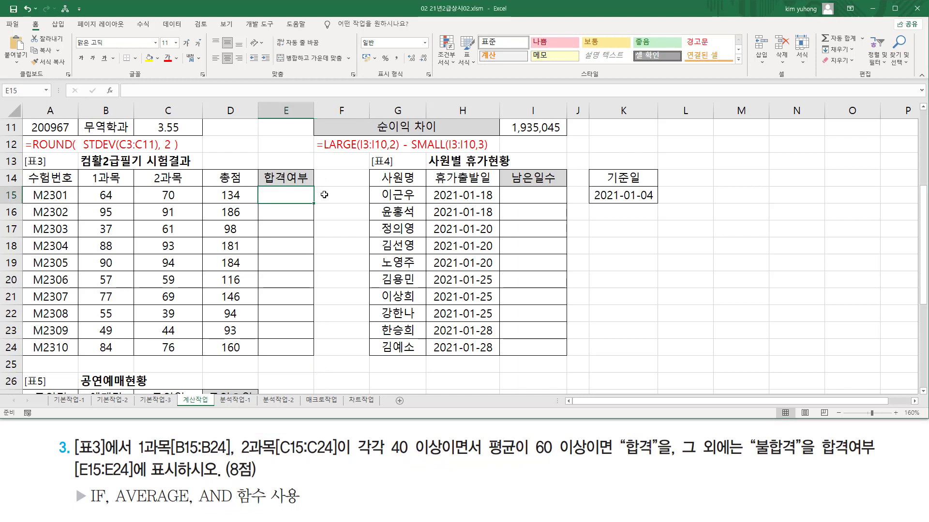
type("=")
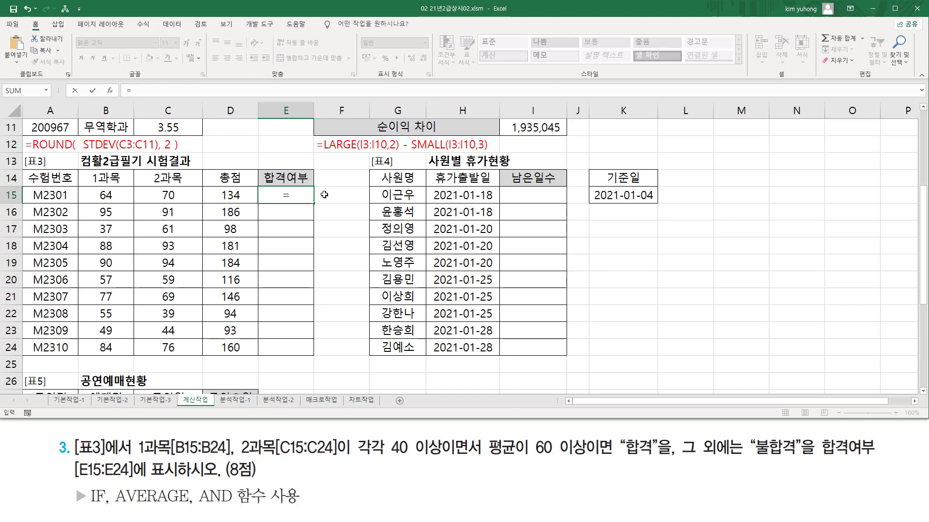
type("if")
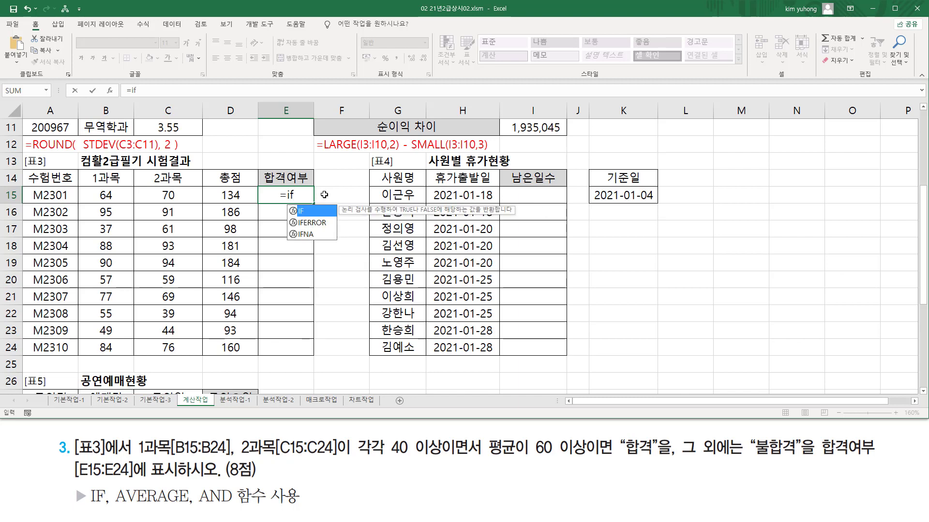
type("(")
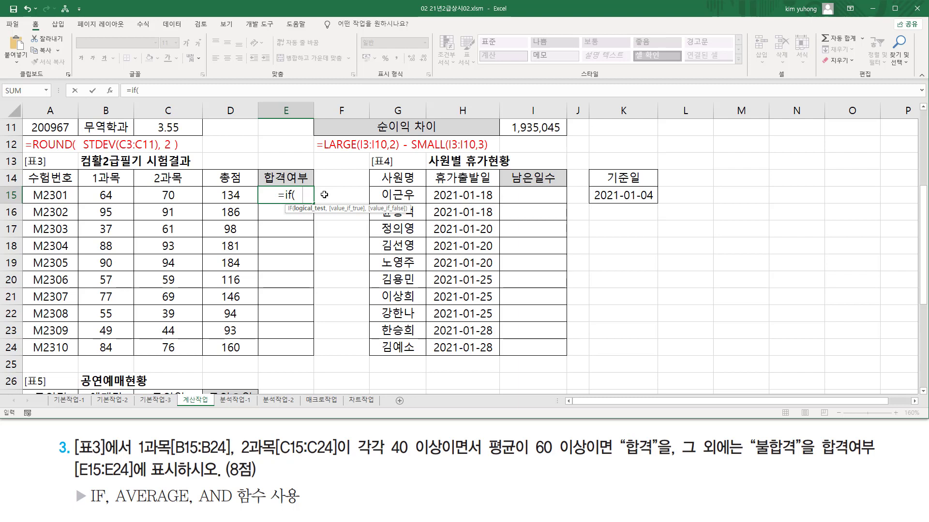
type("and")
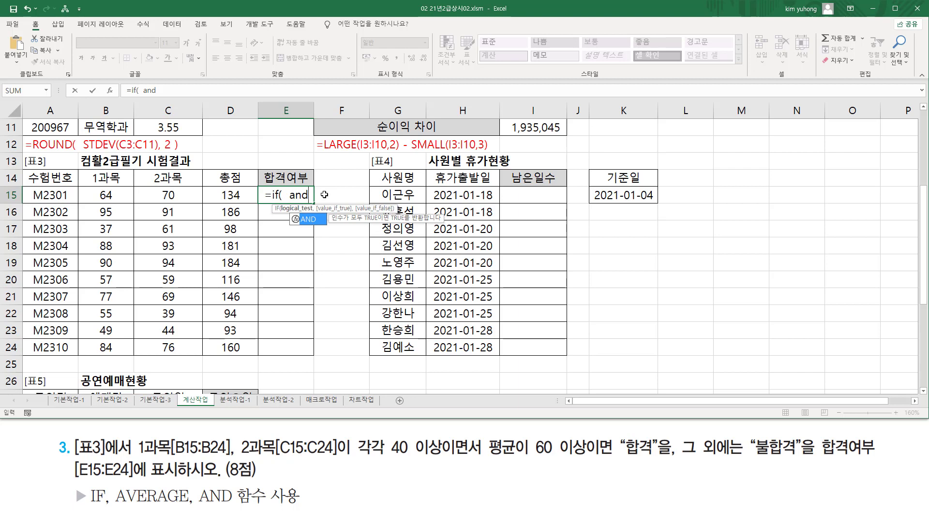
type("(")
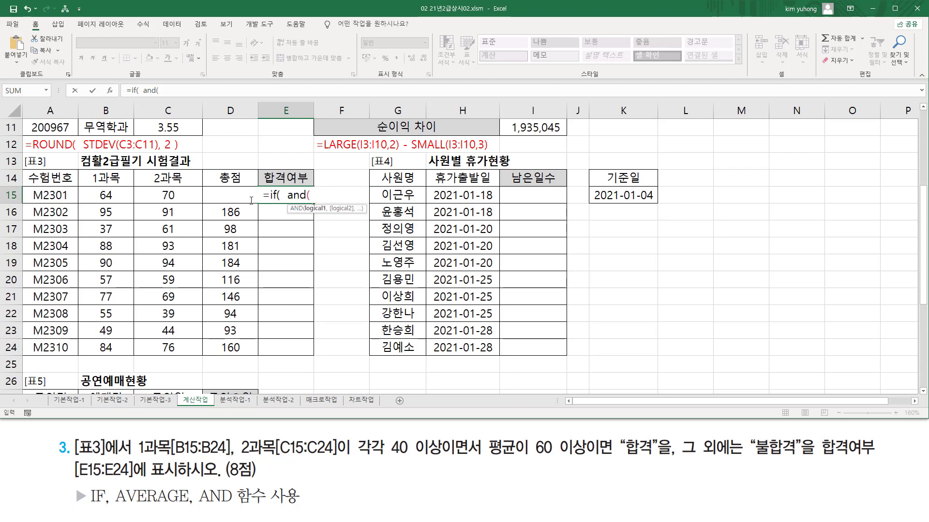
Step: Add B15>=40 and C15>=40 as the first two conditions of the AND function in E15's formula
left_click(111, 196)
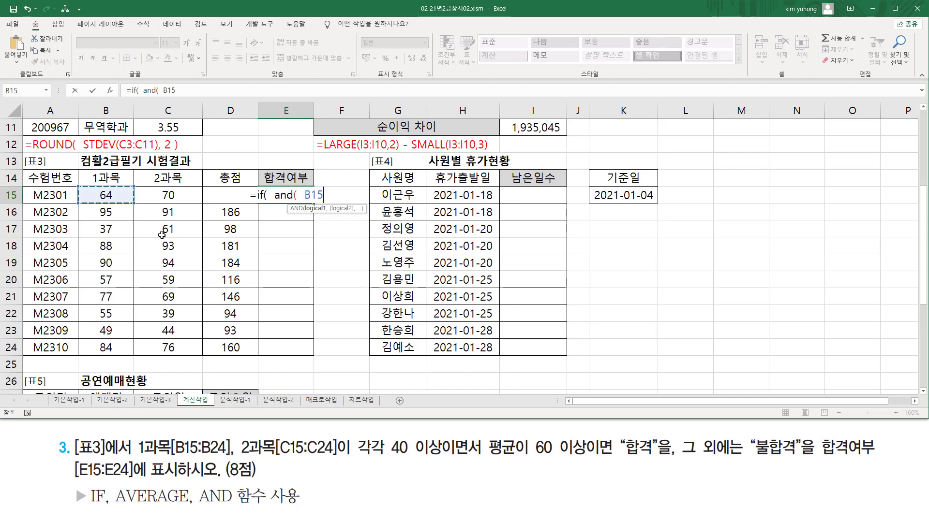
type(">=4")
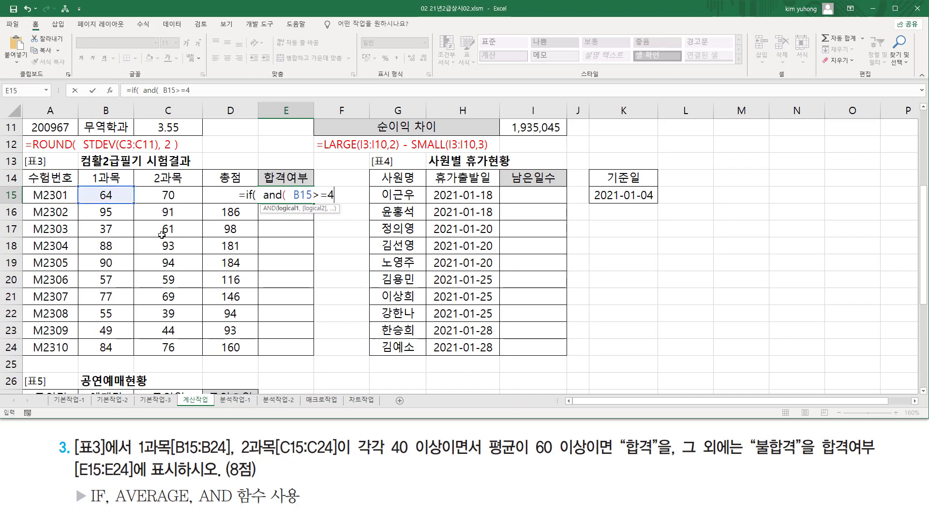
type("0 ,")
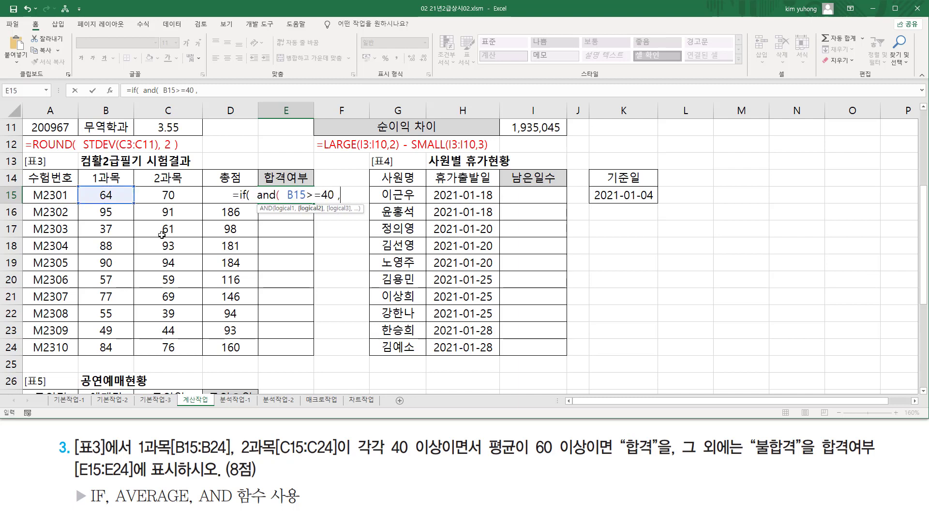
left_click(166, 196)
type(">=")
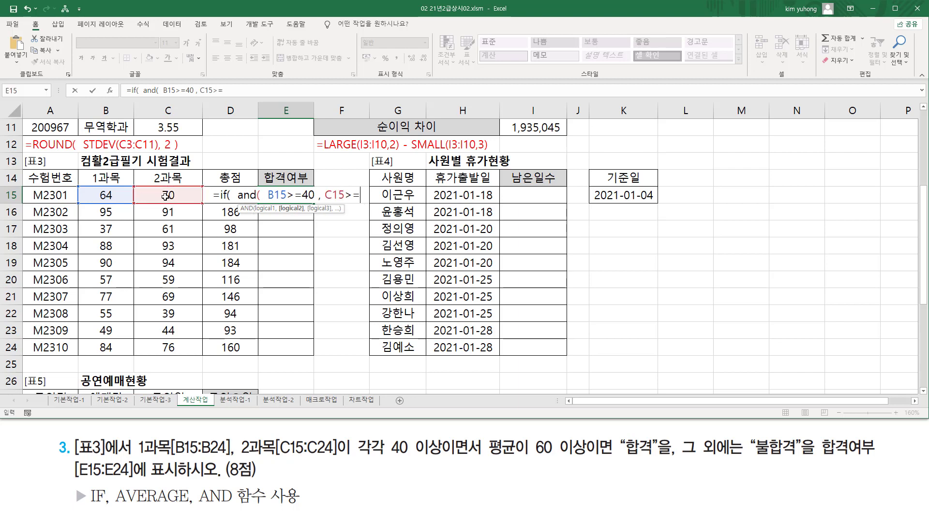
type("40")
type(",")
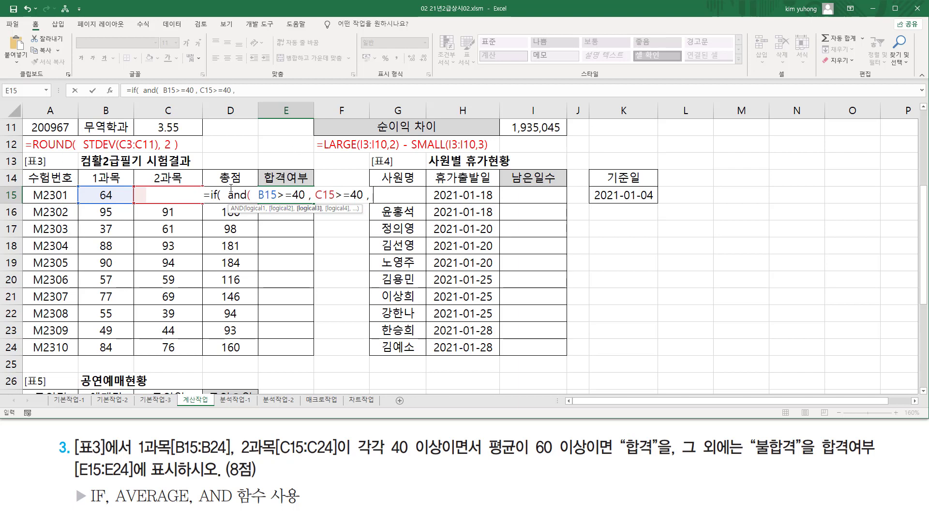
Step: Add AVERAGE(B15:C15) >=60 as the third condition in E15's formula and close the AND function
type("a")
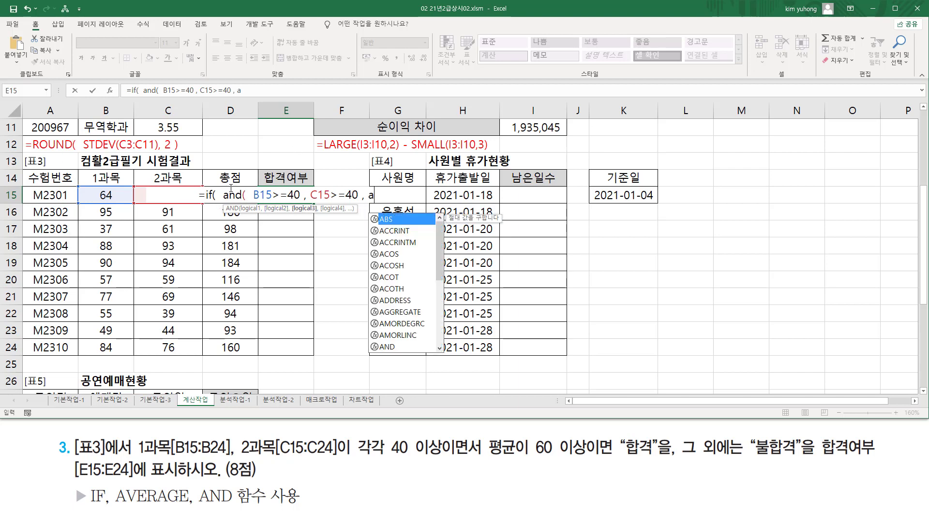
type("vera")
key("Tab")
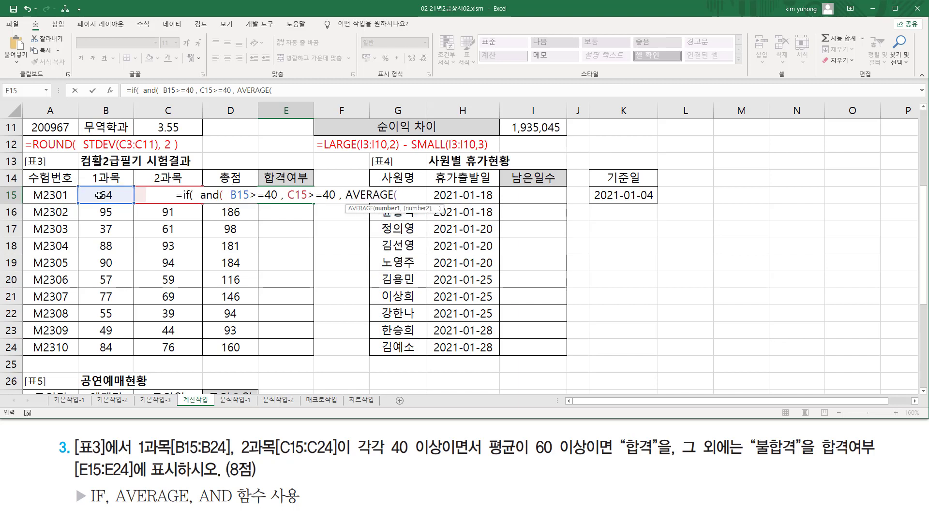
left_click_drag(83, 194, 139, 198)
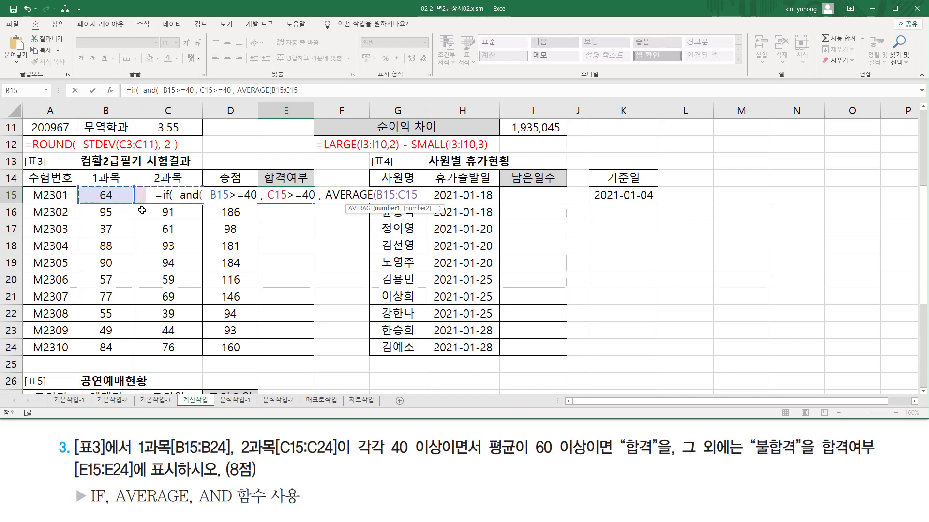
type(")")
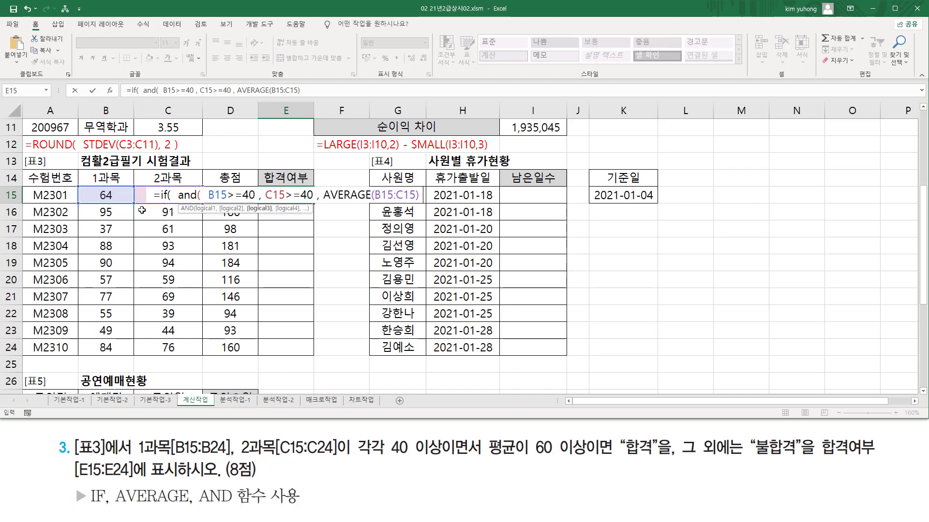
type(" >=60")
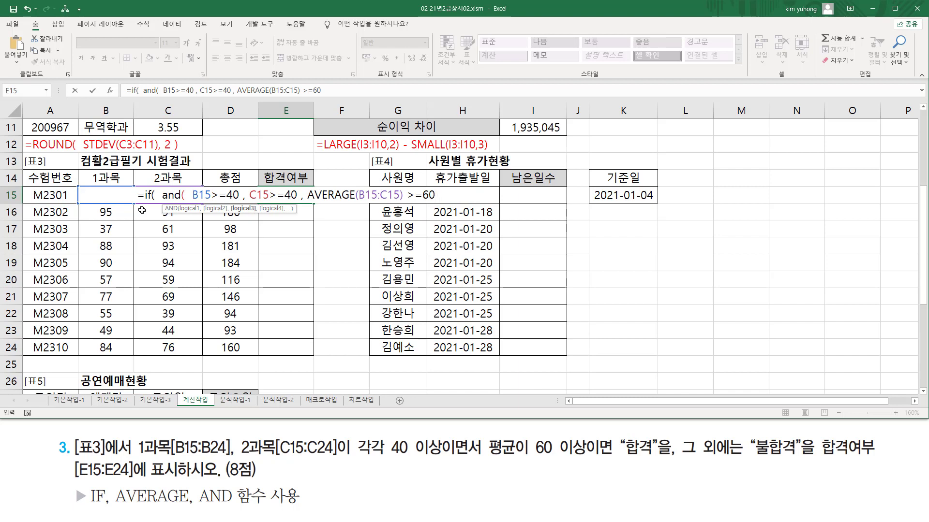
type(")")
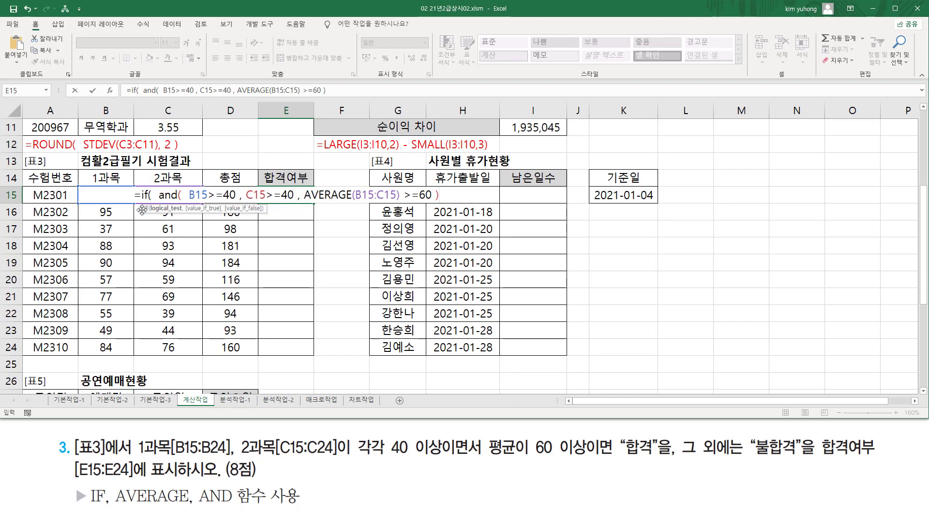
Step: Add "합격" as the value-if-true argument of the IF function in E15's formula
type(",")
key("BackSpace")
type(",")
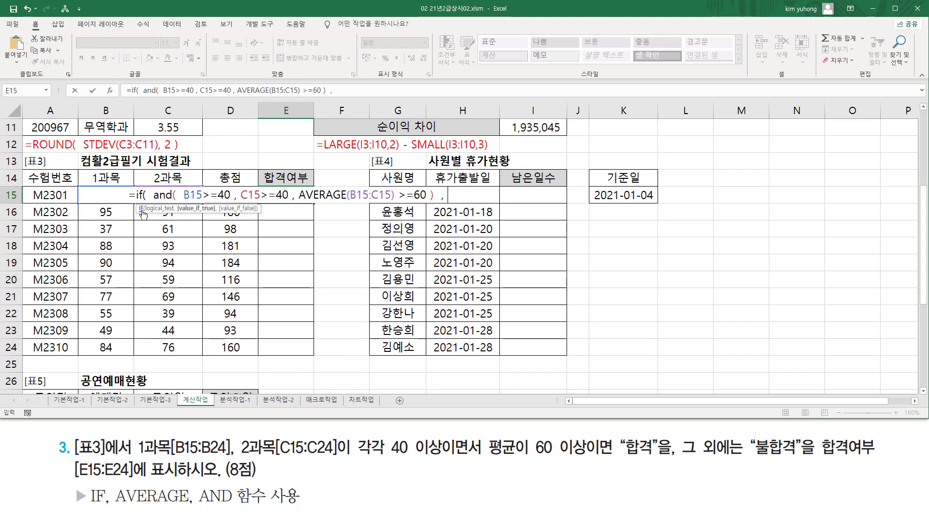
type(" \"")
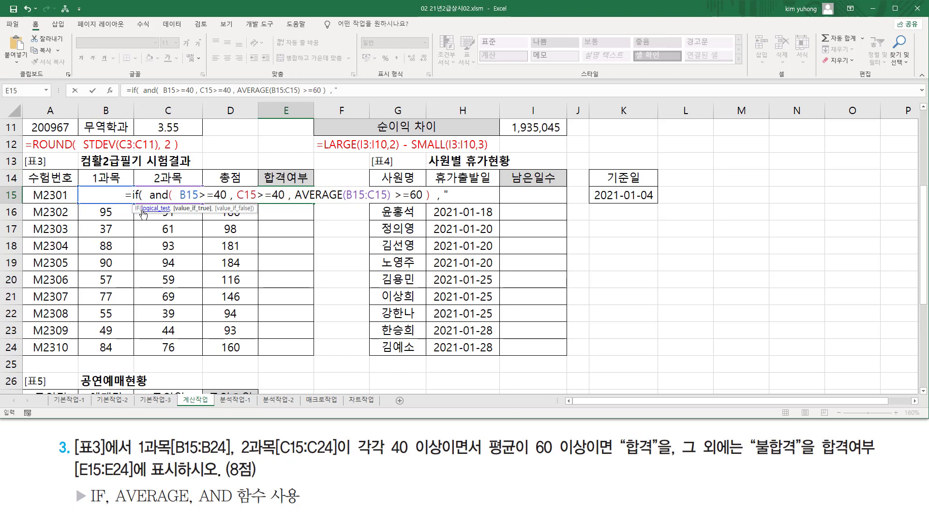
type("합격\",")
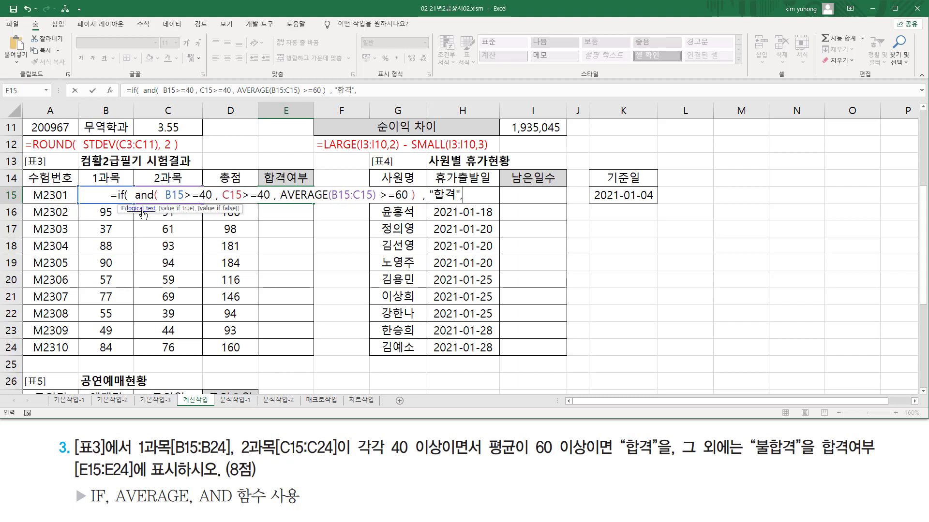
key("BackSpace")
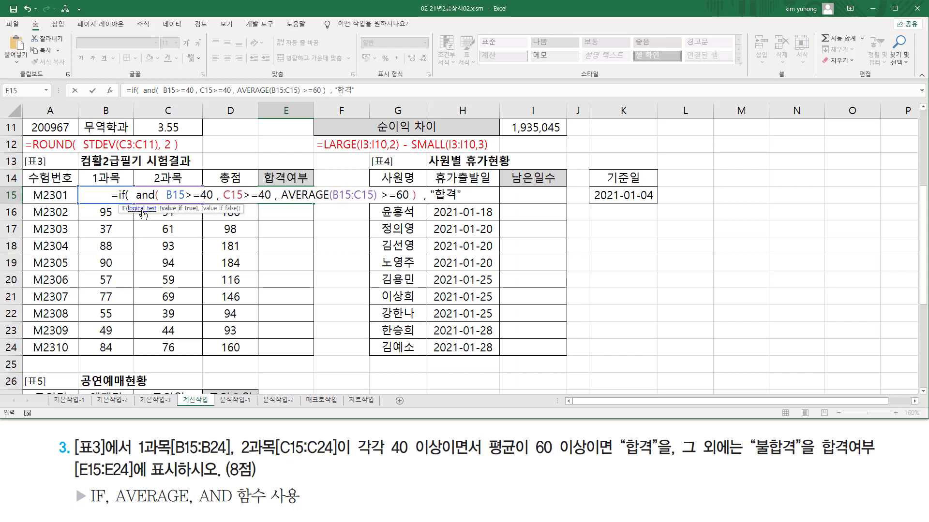
type(",")
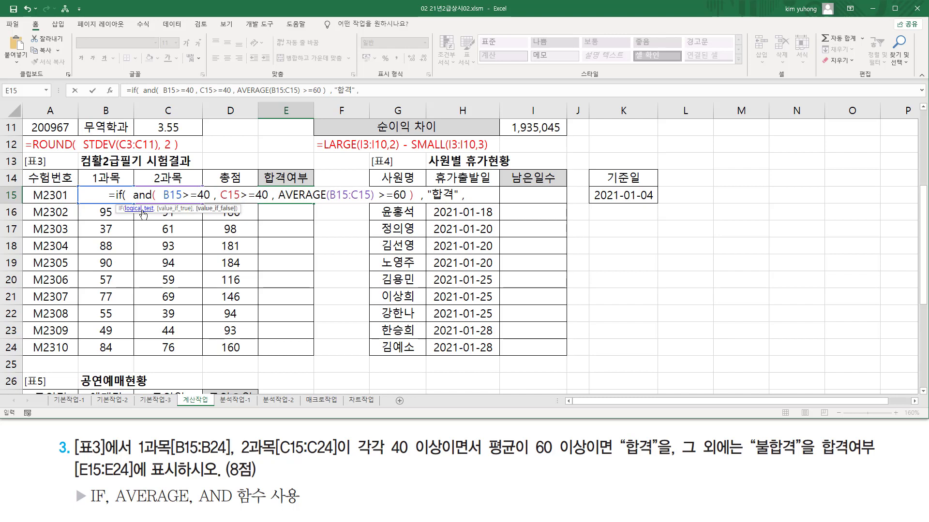
Step: Add "불합격" as the value-if-false argument, complete E15's IF formula and fill it down to E24
type(" \"")
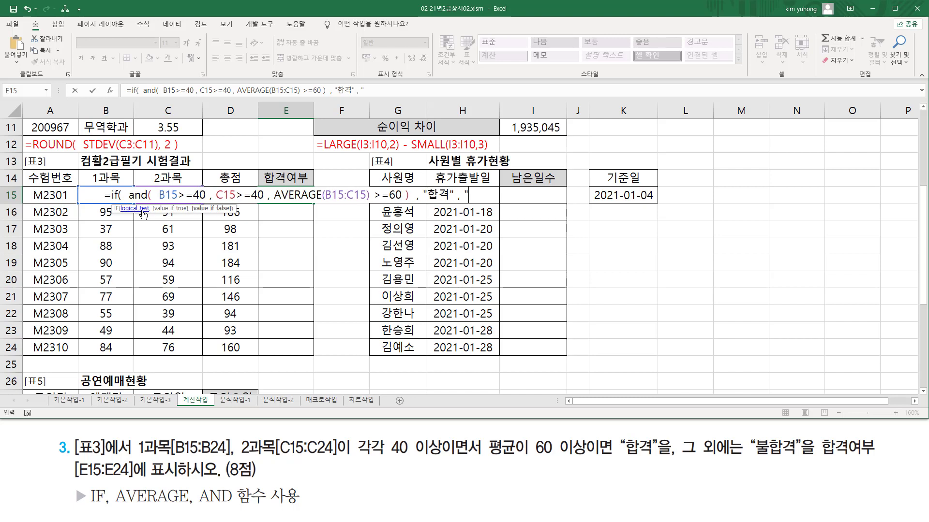
type("불합")
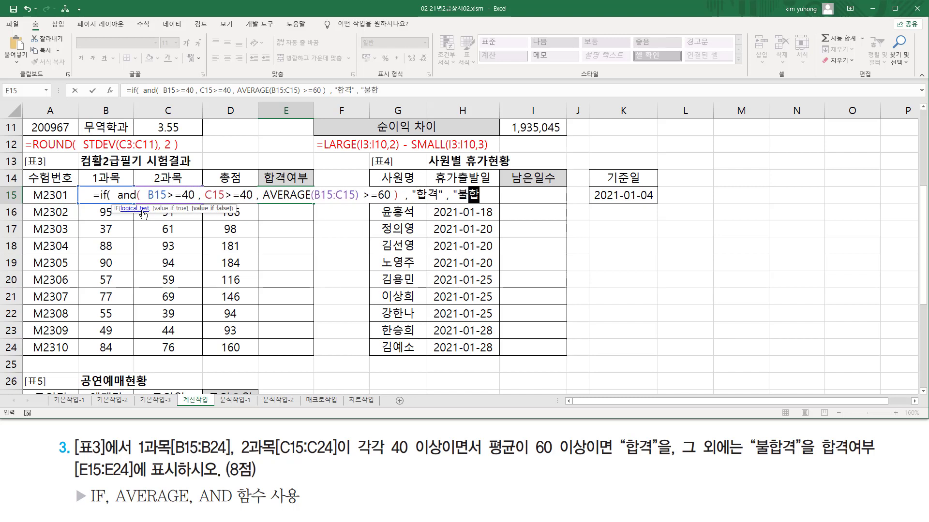
type("격\"")
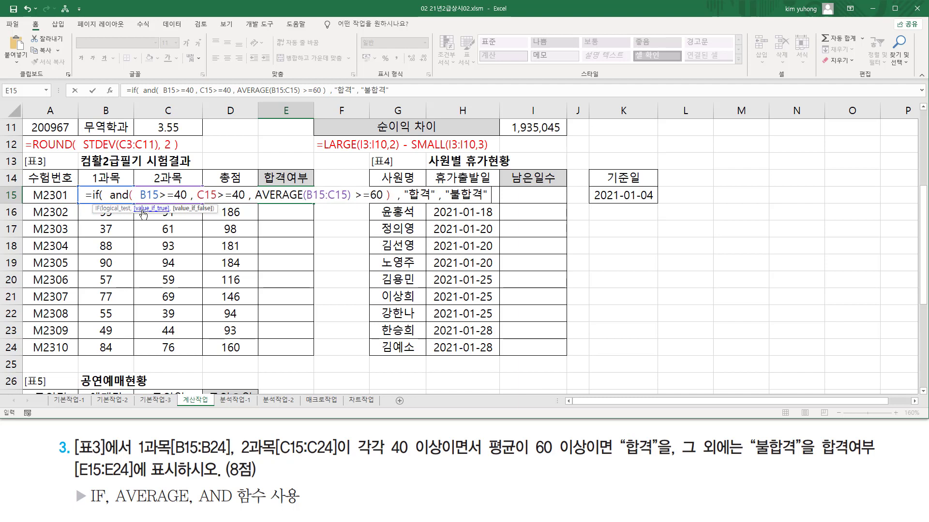
type(" )")
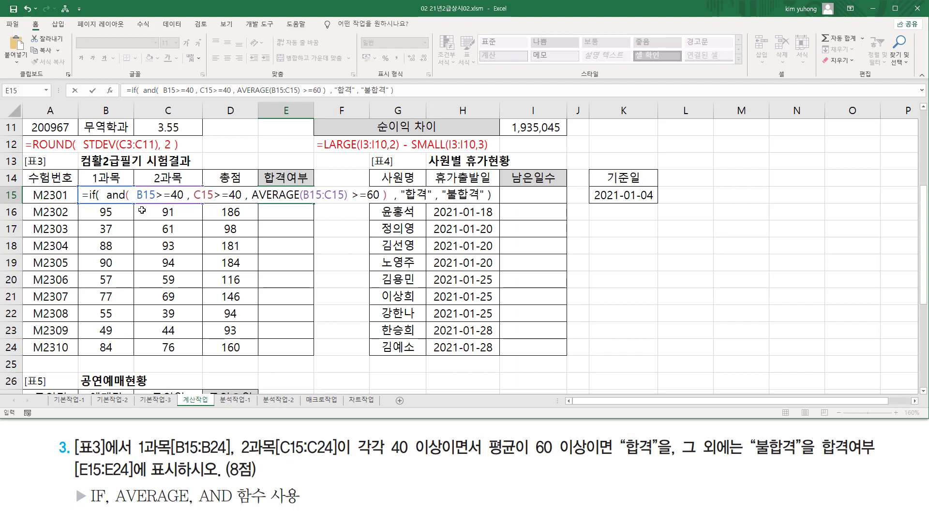
key("Return")
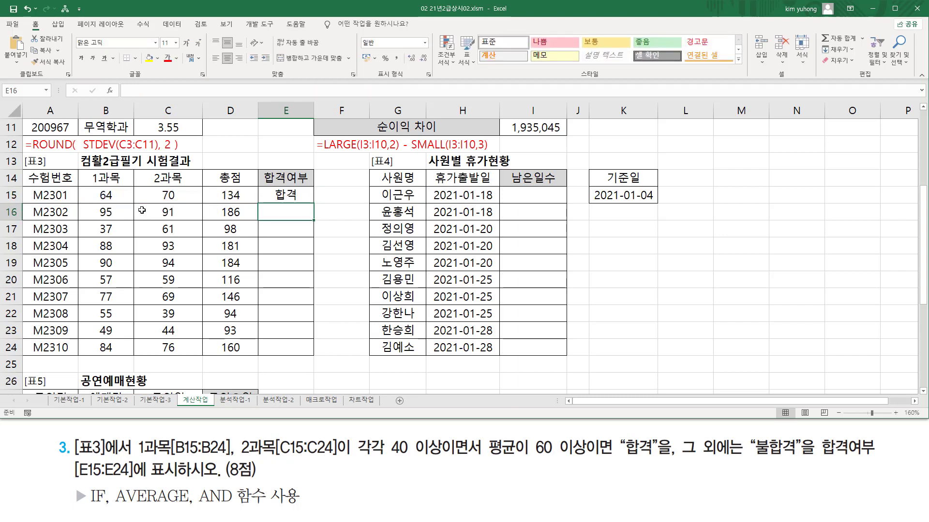
left_click(309, 198)
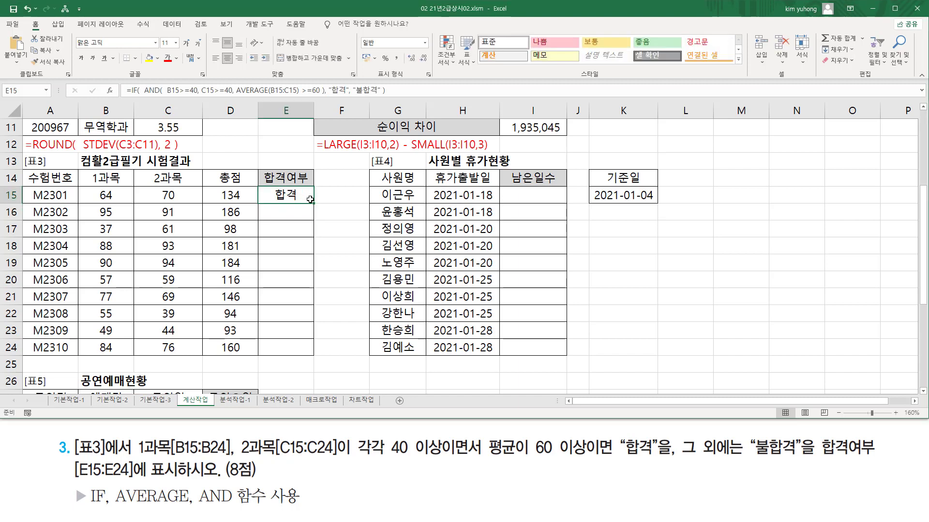
left_click_drag(314, 203, 312, 357)
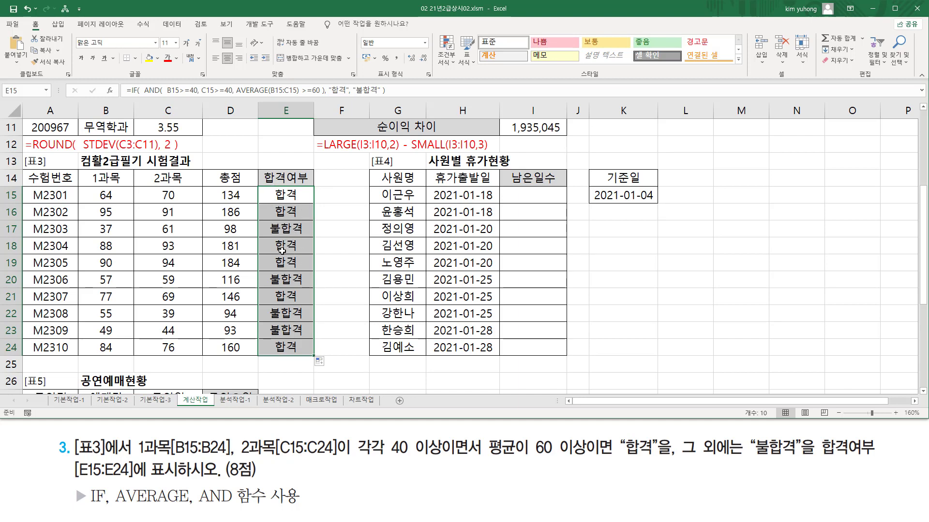
Step: Copy the text of E15's formula and paste it into A25 below [표3] as a reference note
double_click(273, 195)
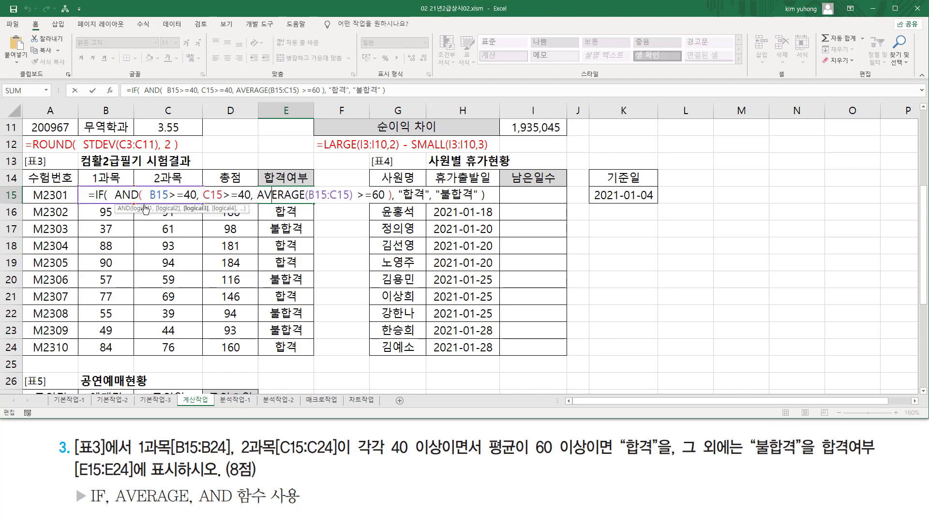
left_click_drag(81, 195, 485, 195)
key("ctrl+c")
left_click(49, 364)
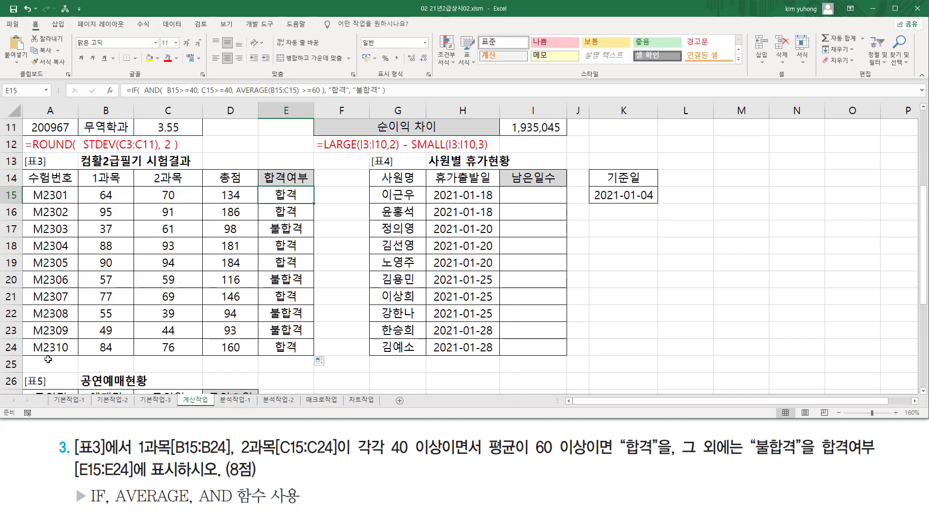
key("ctrl+v")
left_click(188, 326)
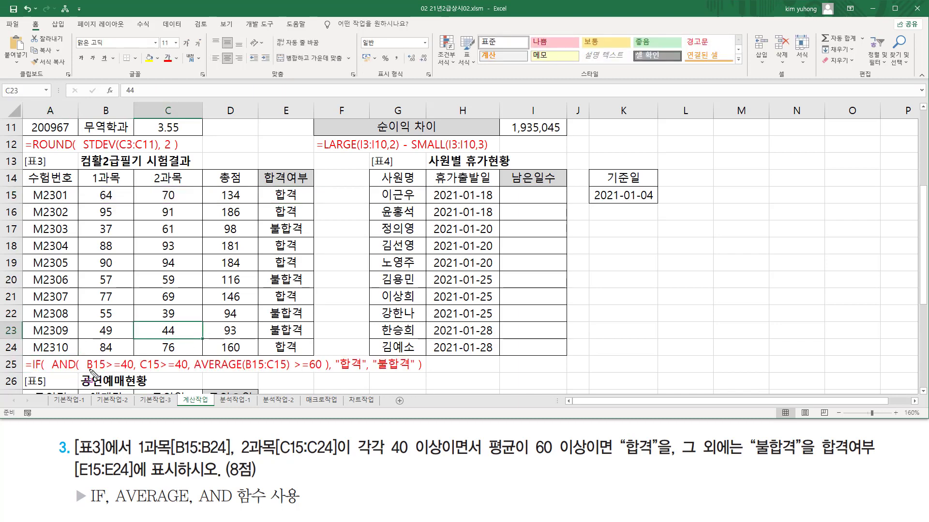
Step: Review the formula text in A25: the three AND conditions as the IF logical test and the two result texts
left_click_drag(81, 372, 187, 372)
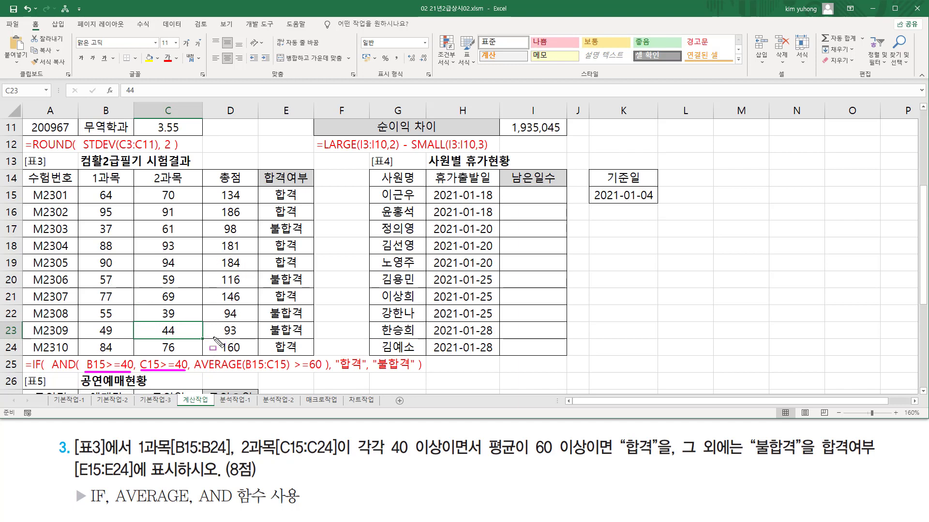
left_click_drag(194, 371, 290, 372)
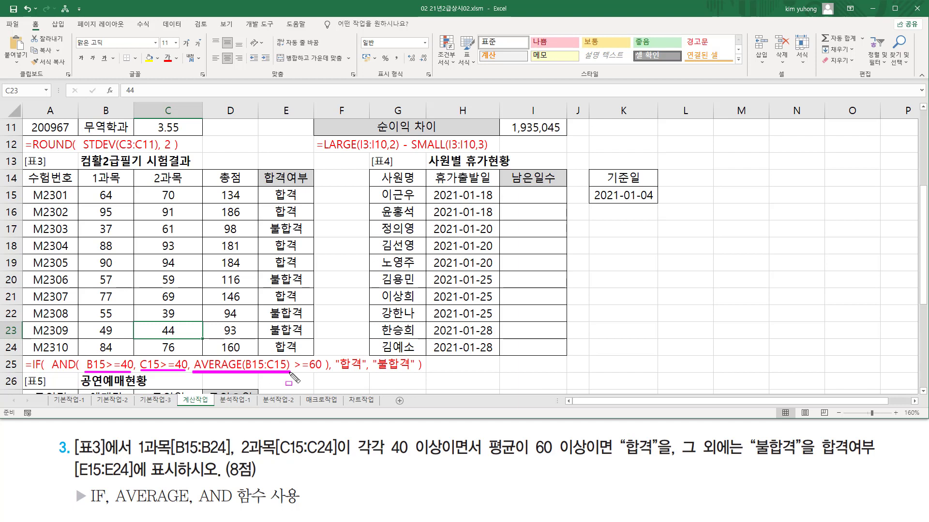
left_click_drag(294, 372, 321, 371)
mouse_move(86, 348)
left_mouse_down()
mouse_move(134, 376)
mouse_move(323, 378)
left_mouse_up()
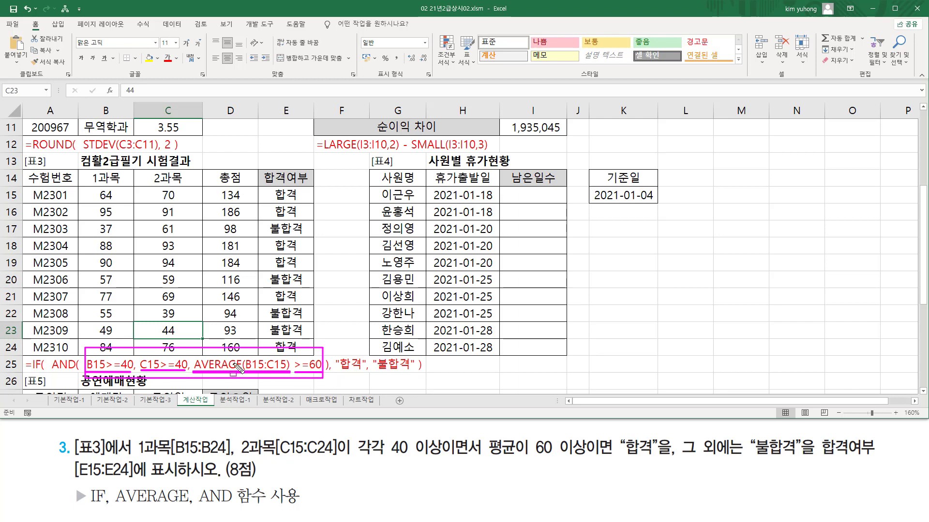
left_click_drag(79, 344, 81, 388)
left_click_drag(327, 346, 333, 387)
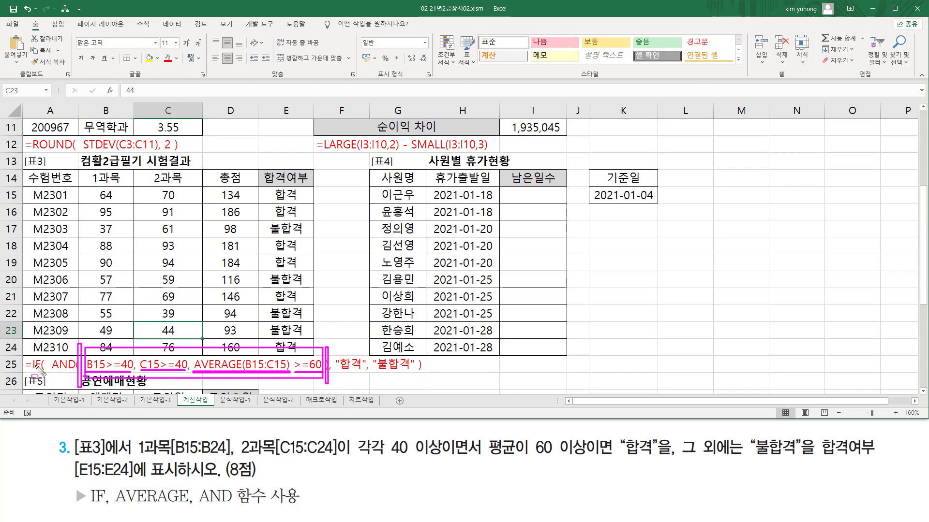
key("Escape")
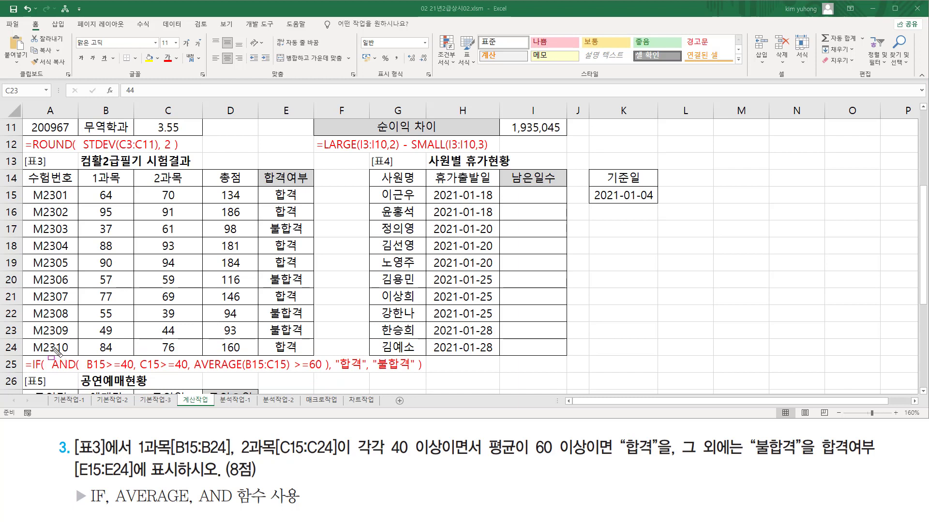
mouse_move(51, 346)
left_mouse_down()
mouse_move(233, 377)
mouse_move(336, 379)
mouse_move(327, 377)
left_mouse_up()
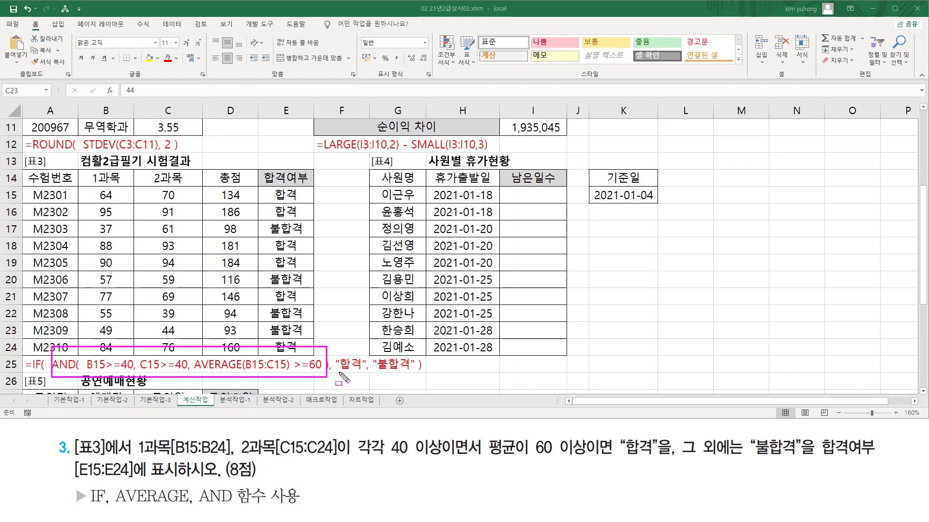
left_click_drag(339, 372, 411, 373)
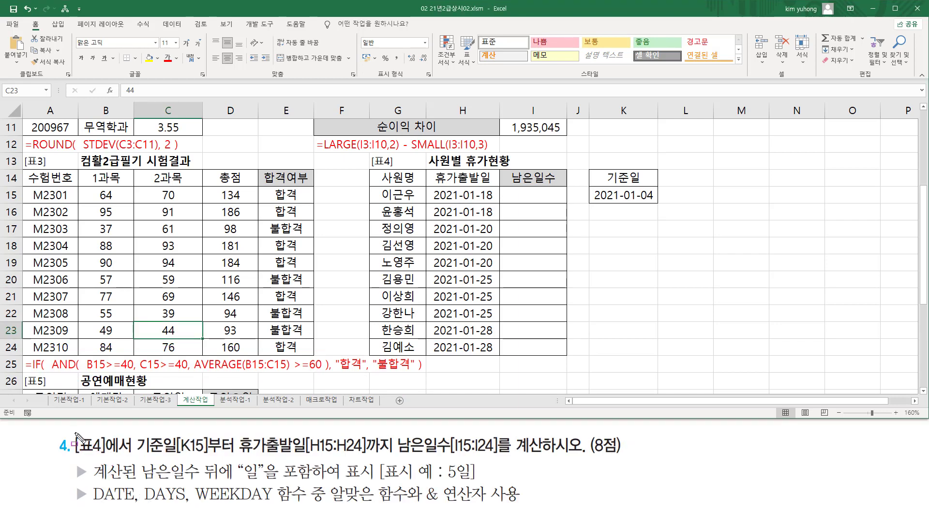
Step: Review task 4's ranges in [표4]: 기준일 K15, 휴가출발일 H15:H24 and 남은일수 I15:I24, comparing the dates in K15 and H15
mouse_move(76, 434)
left_mouse_down()
mouse_move(116, 457)
mouse_move(109, 457)
left_mouse_up()
mouse_move(370, 156)
left_mouse_down()
mouse_move(648, 358)
mouse_move(664, 356)
left_mouse_up()
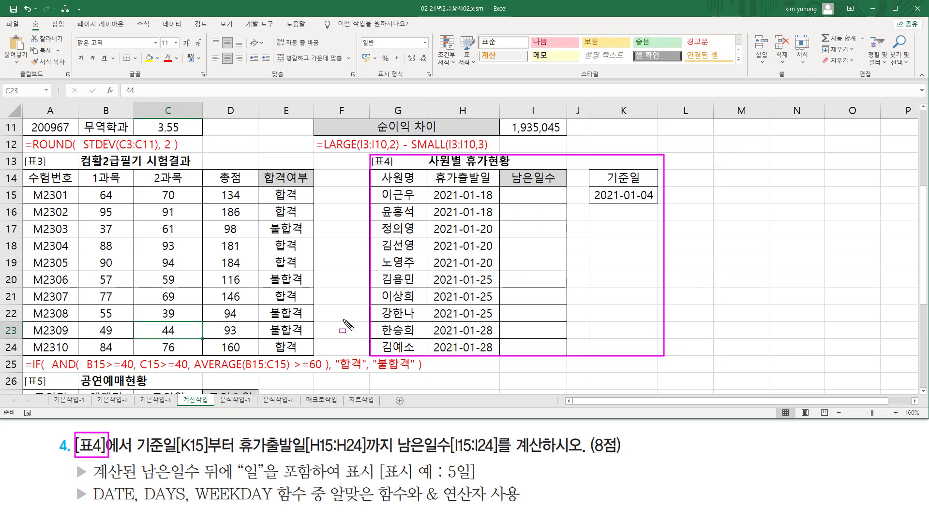
mouse_move(136, 456)
left_mouse_down()
mouse_move(203, 456)
mouse_move(219, 438)
mouse_move(209, 430)
left_mouse_up()
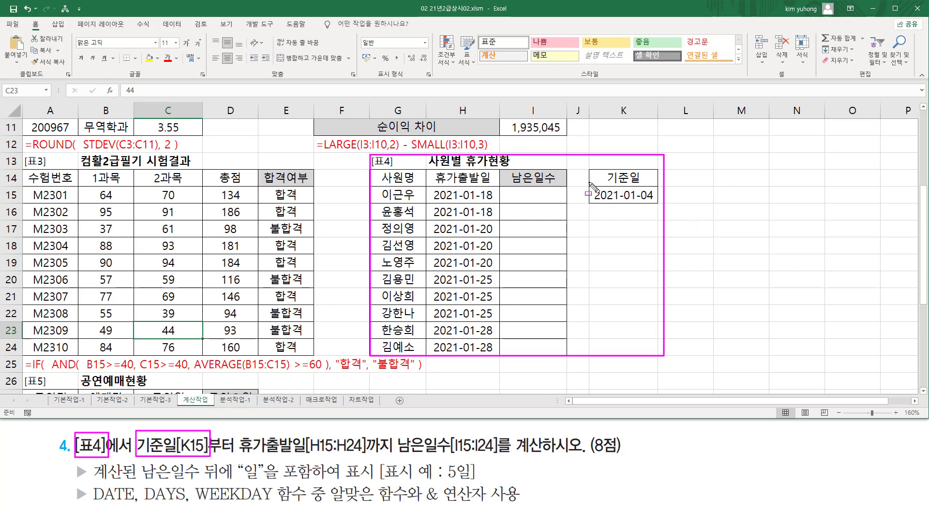
mouse_move(590, 189)
left_mouse_down()
mouse_move(600, 200)
mouse_move(661, 192)
left_mouse_up()
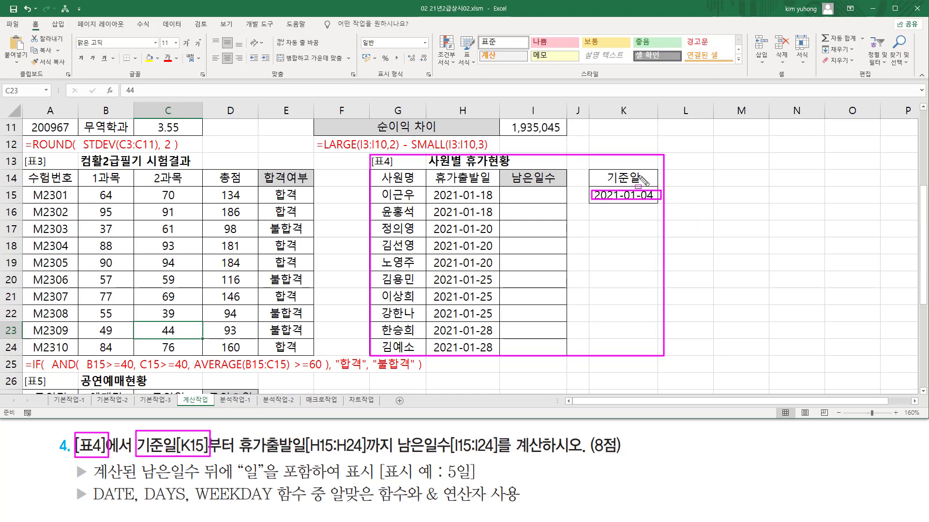
mouse_move(239, 456)
left_mouse_down()
mouse_move(392, 456)
mouse_move(398, 429)
mouse_move(438, 429)
mouse_move(451, 462)
mouse_move(594, 460)
left_mouse_up()
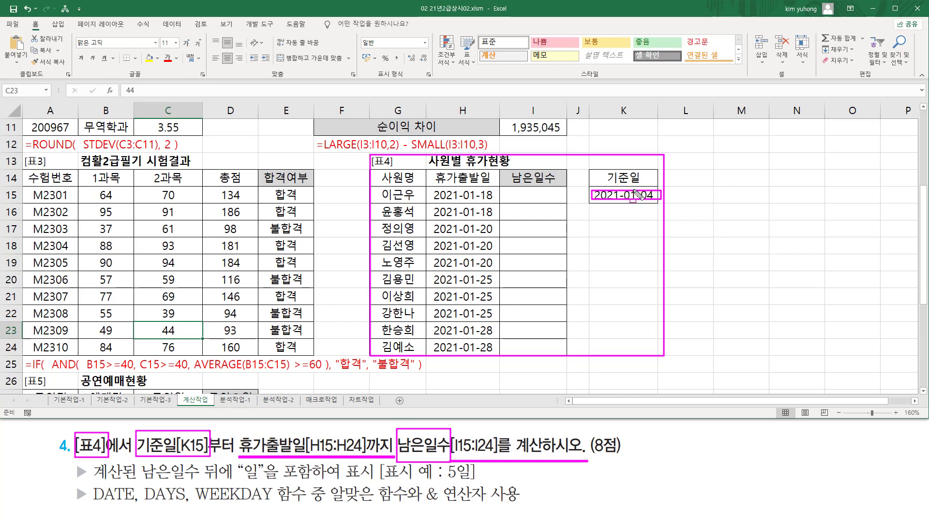
key("Escape")
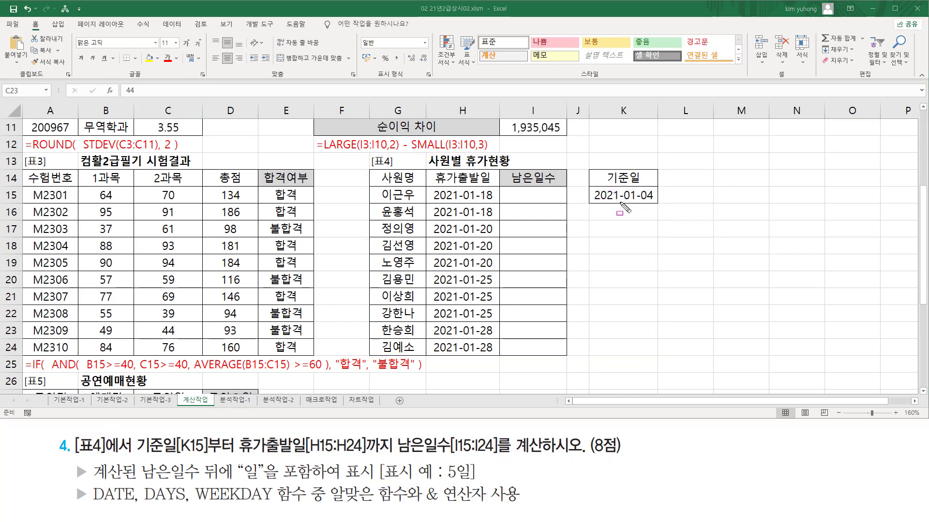
mouse_move(619, 202)
left_mouse_down()
mouse_move(663, 203)
mouse_move(662, 189)
left_mouse_up()
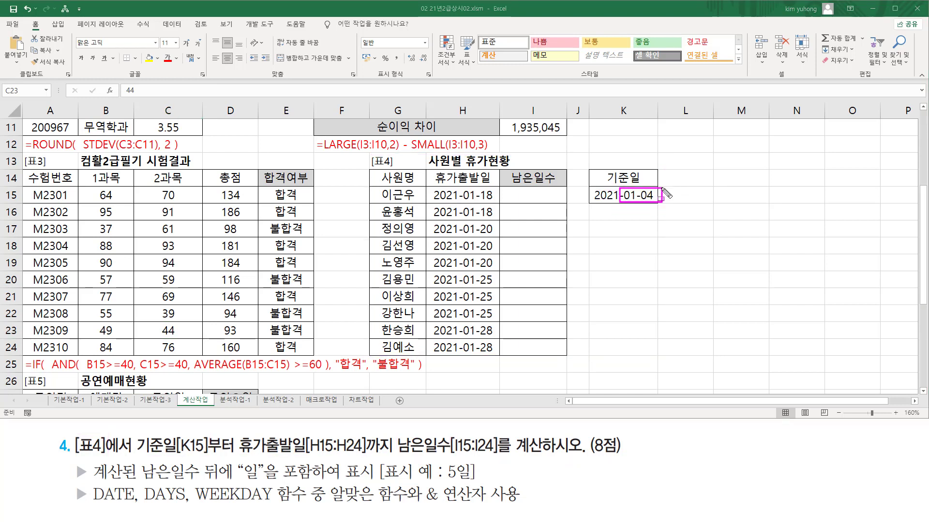
left_click_drag(463, 203, 499, 190)
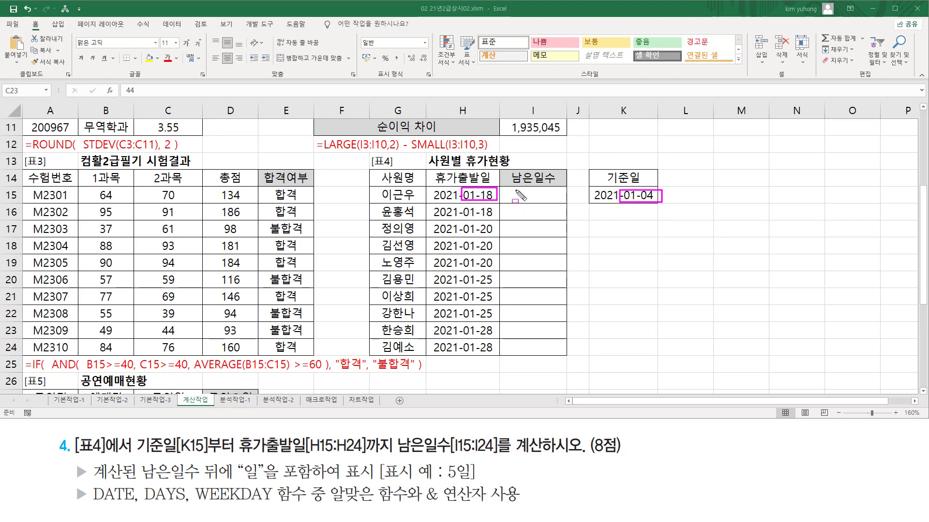
left_click_drag(516, 189, 552, 200)
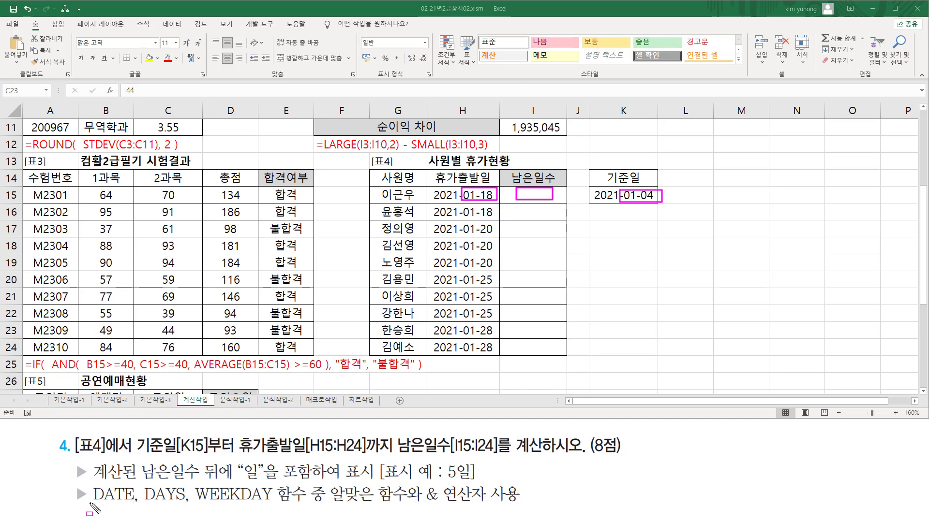
Step: Examine which of DATE, DAYS and WEEKDAY suits the 남은일수 calculation together with the & operator
left_click_drag(89, 503, 271, 504)
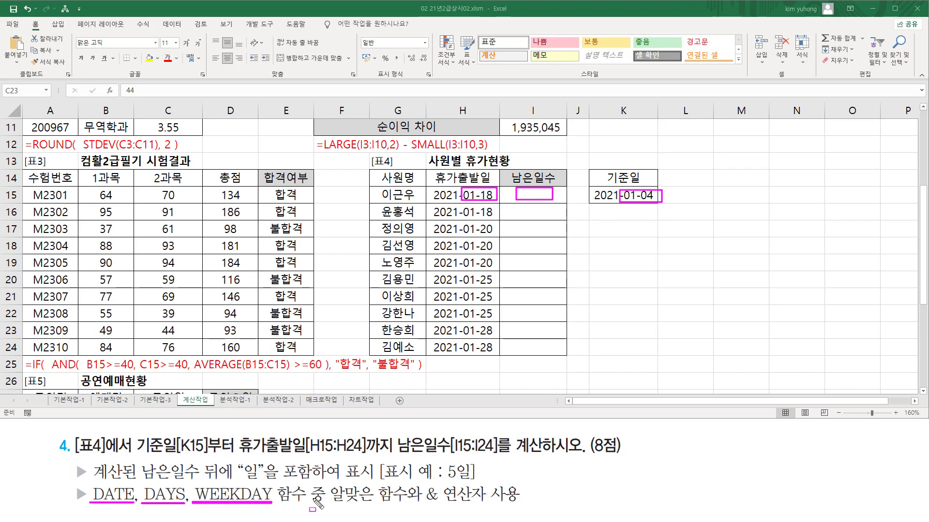
mouse_move(329, 485)
left_mouse_down()
mouse_move(409, 507)
mouse_move(521, 502)
left_mouse_up()
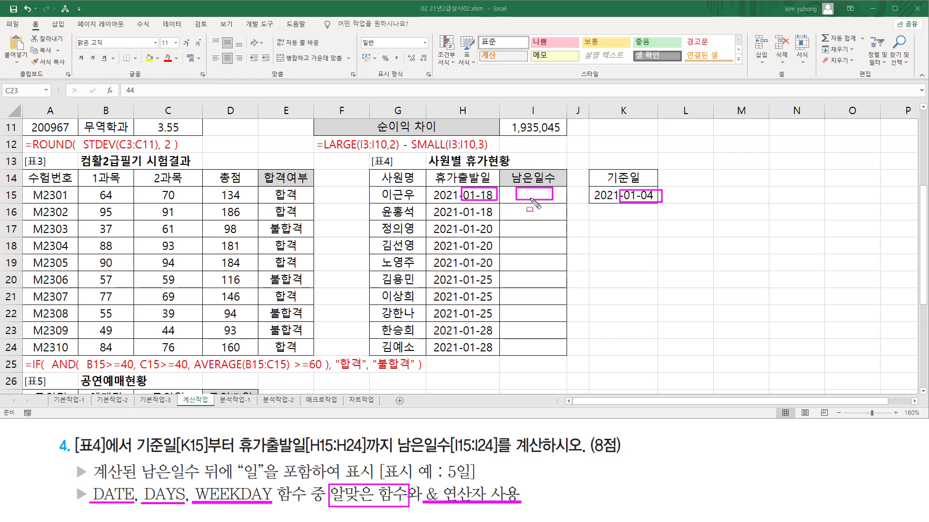
left_click_drag(92, 495, 136, 495)
left_click_drag(194, 495, 273, 496)
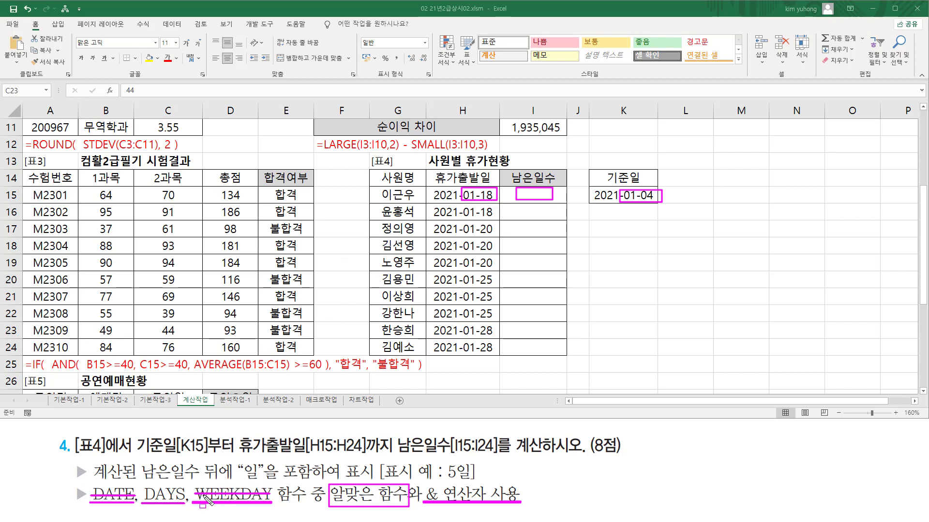
left_click_drag(142, 482, 187, 508)
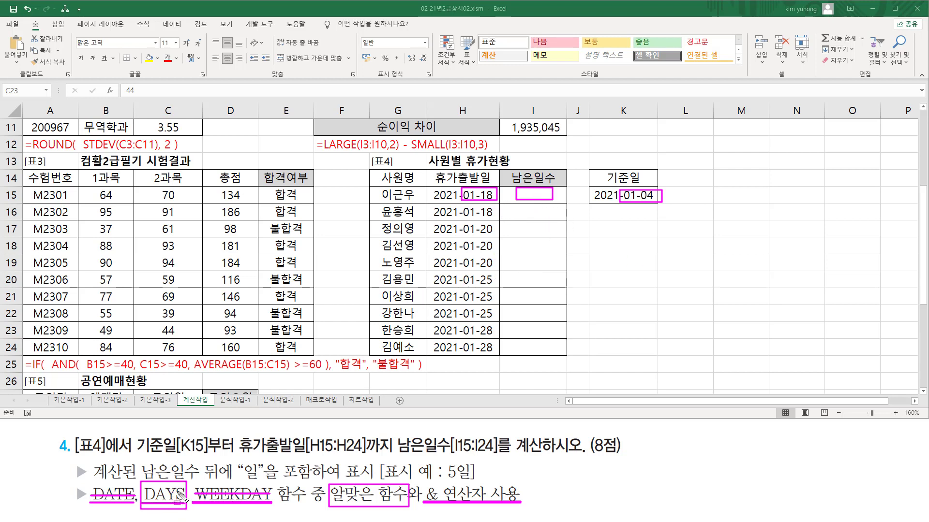
key("Escape")
Step: Enter the formula =DAYS(H15,K15) in I15 to calculate the days from the 기준일 to the 휴가출발일
left_click(536, 195)
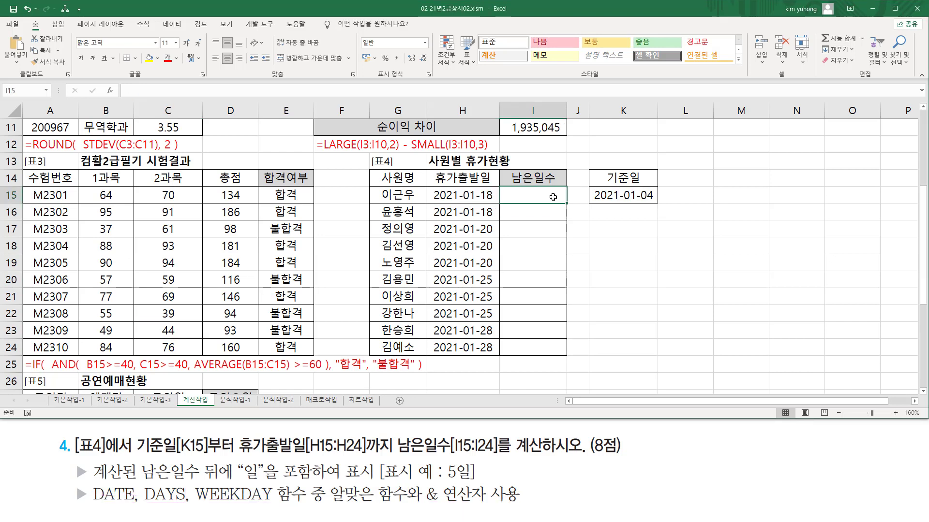
type("=")
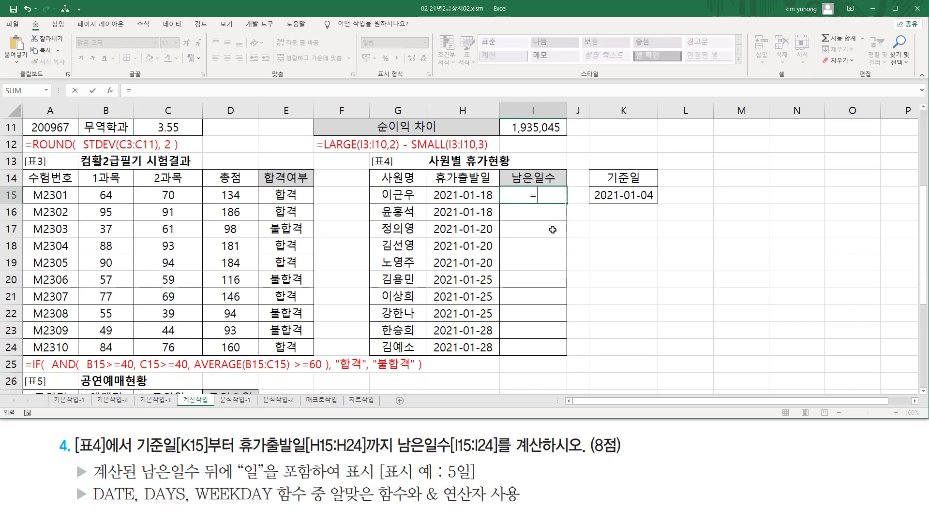
type("days(")
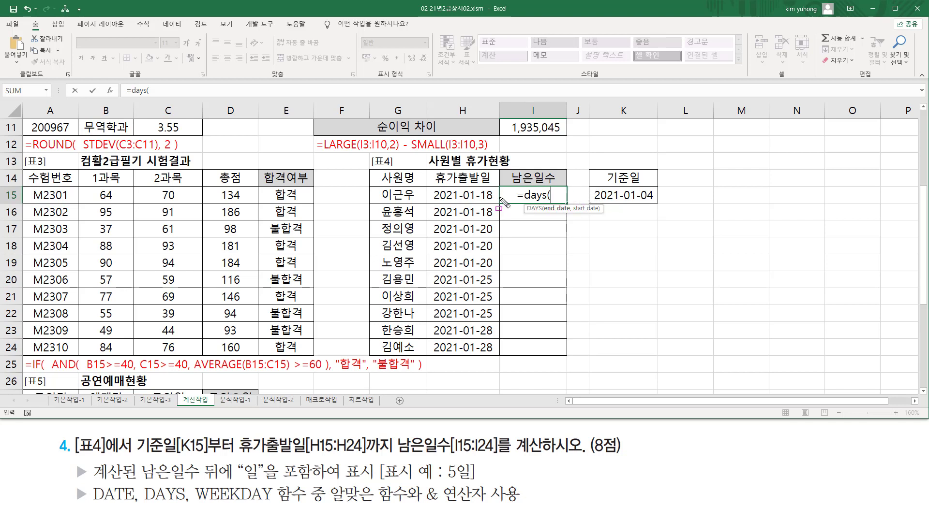
left_click_drag(476, 202, 499, 201)
key("Escape")
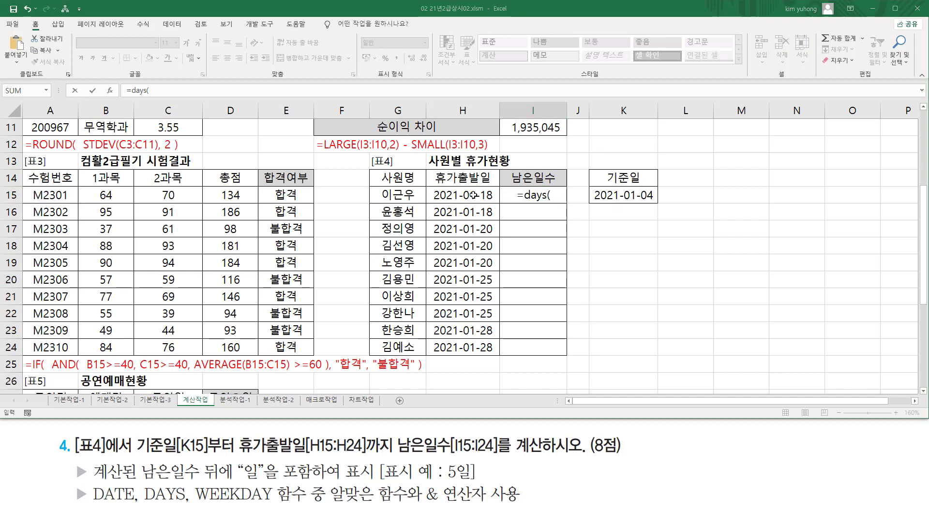
left_click(473, 194)
type(",")
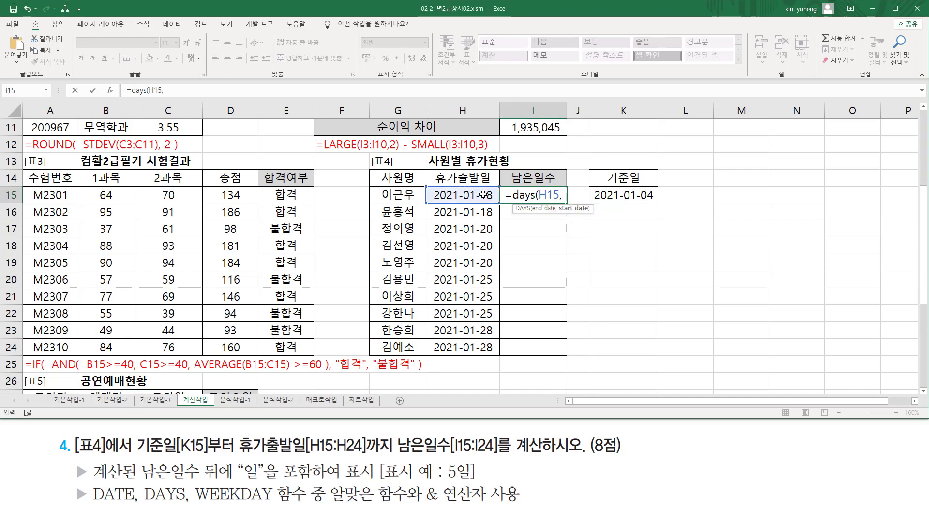
left_click(642, 195)
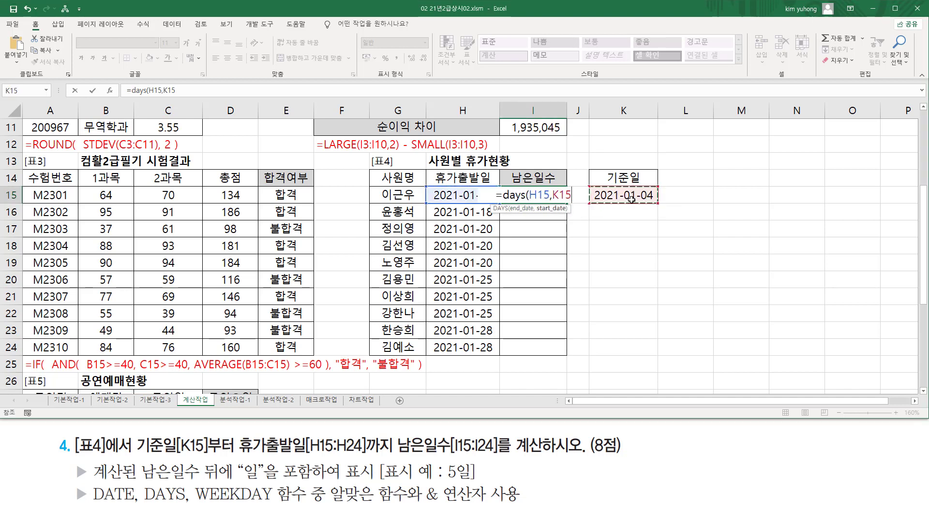
type(")")
key("Return")
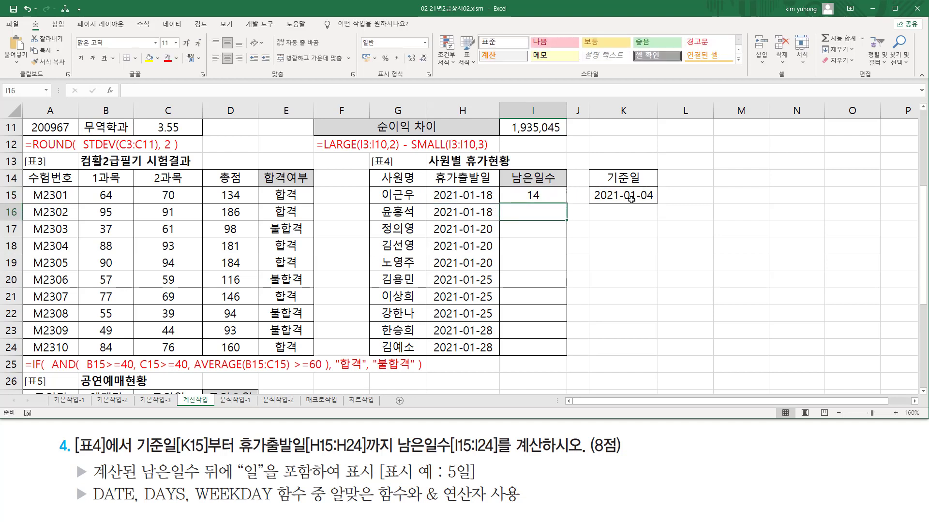
Step: Fill I15's DAYS formula with the relative K15 reference down through I24
left_click(530, 198)
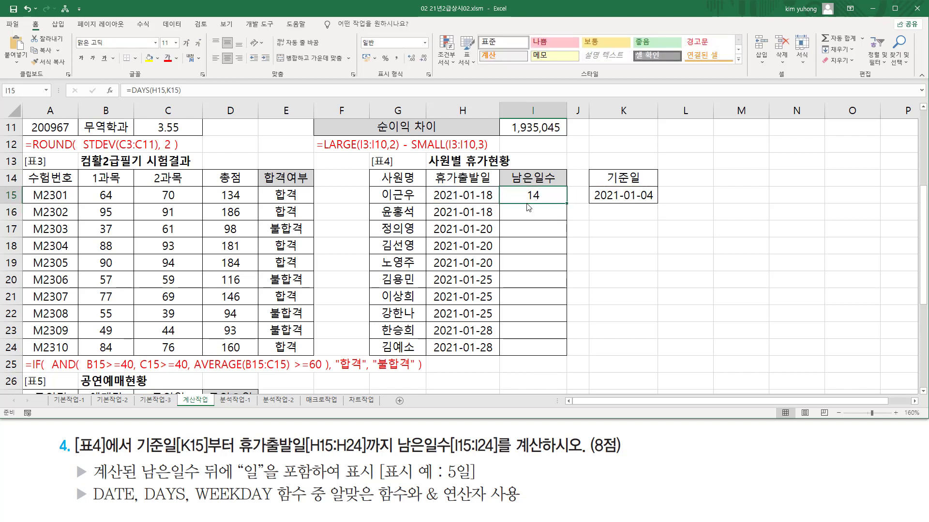
key("ctrl+2")
mouse_move(524, 203)
left_mouse_down()
mouse_move(544, 200)
mouse_move(545, 187)
left_mouse_up()
key("Escape")
left_click_drag(566, 204, 563, 356)
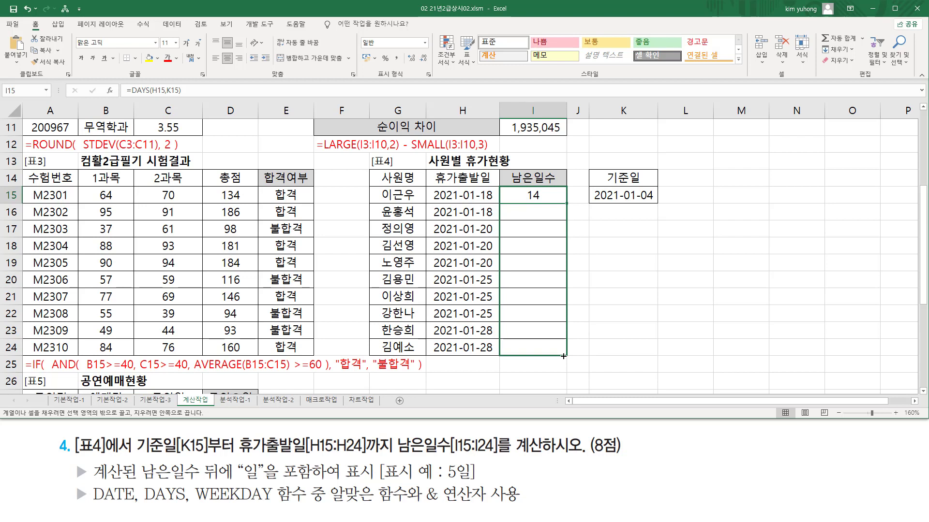
left_click_drag(563, 356, 564, 356)
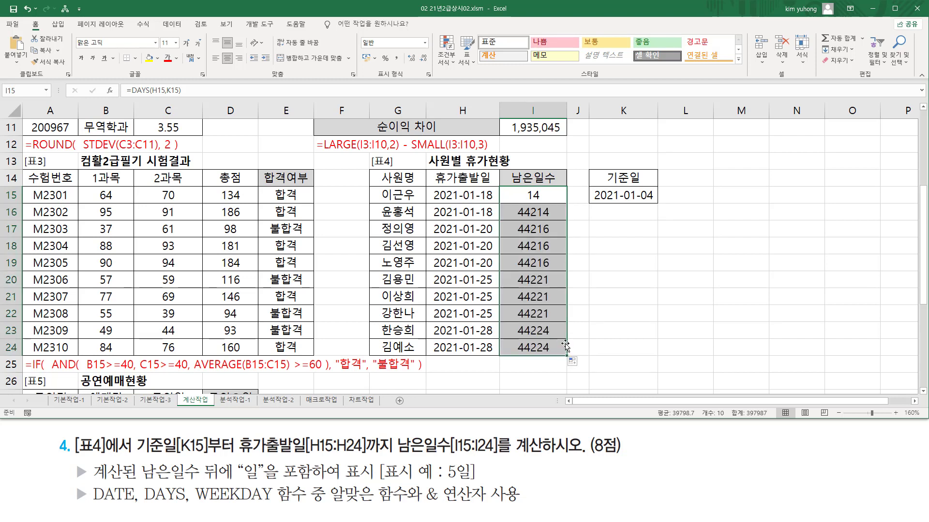
Step: Examine the H15 and K15 references in I15's DAYS formula against the dates and the filled results in the rows below
left_click(548, 198)
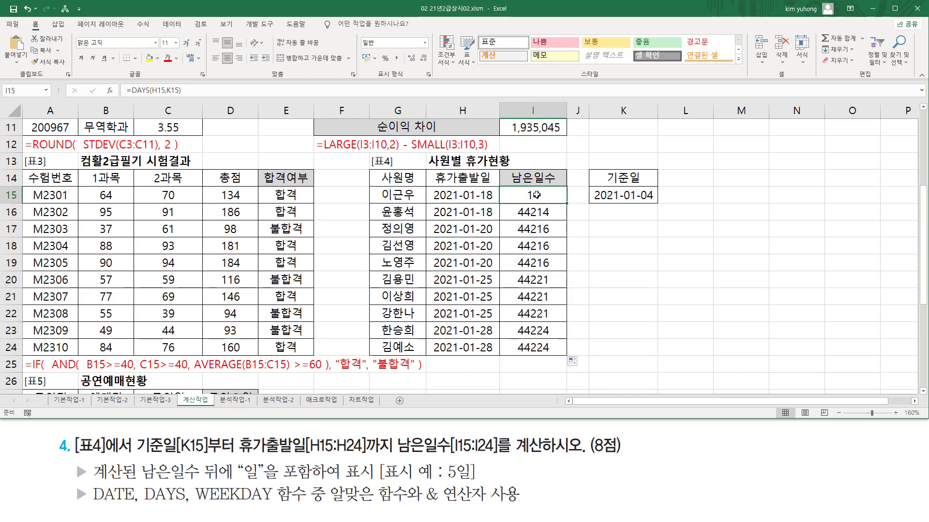
double_click(536, 195)
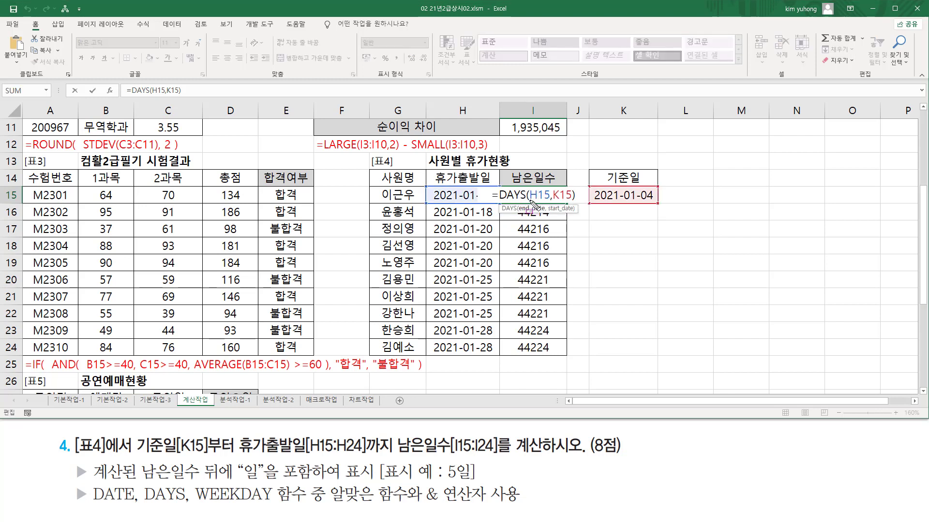
left_click_drag(530, 200, 547, 200)
mouse_move(434, 185)
left_mouse_down()
mouse_move(520, 216)
mouse_move(545, 208)
left_mouse_up()
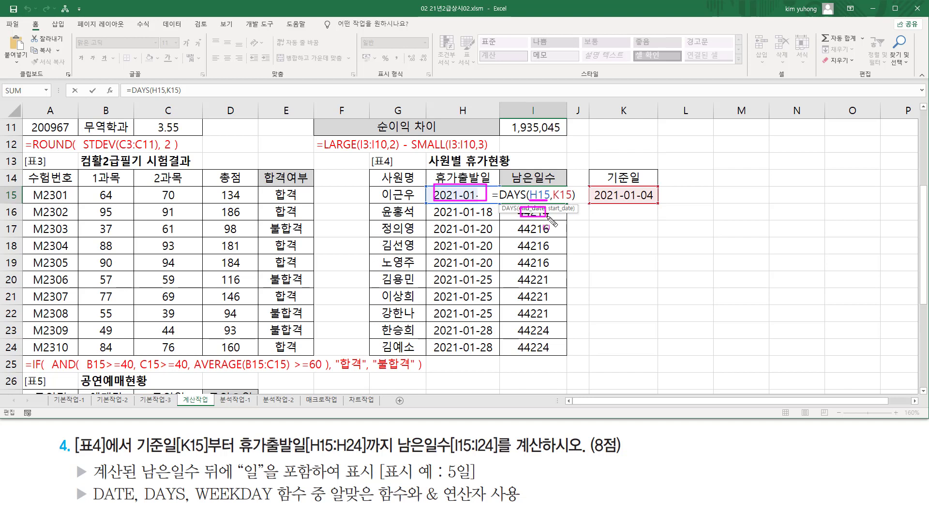
mouse_move(456, 210)
left_mouse_down()
mouse_move(439, 215)
mouse_move(488, 218)
left_mouse_up()
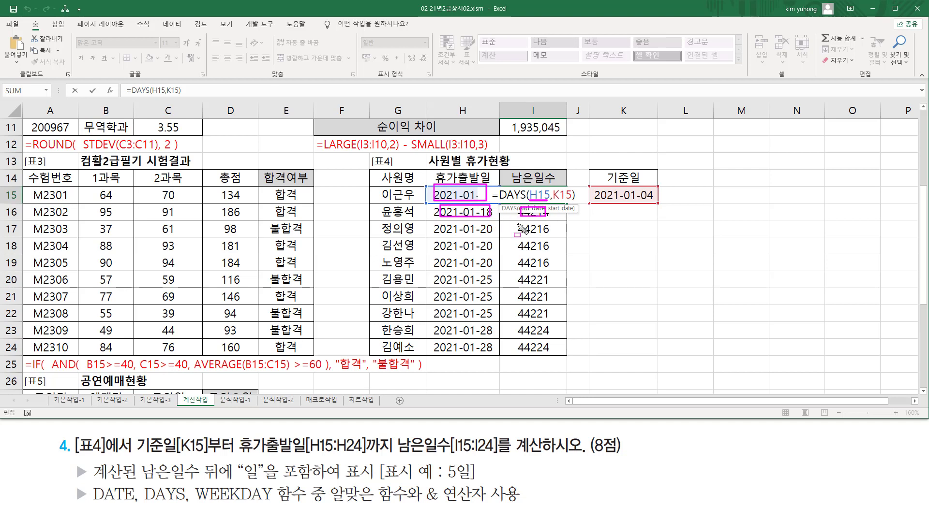
left_click_drag(516, 224, 548, 236)
left_click_drag(440, 223, 546, 252)
left_click_drag(438, 240, 490, 252)
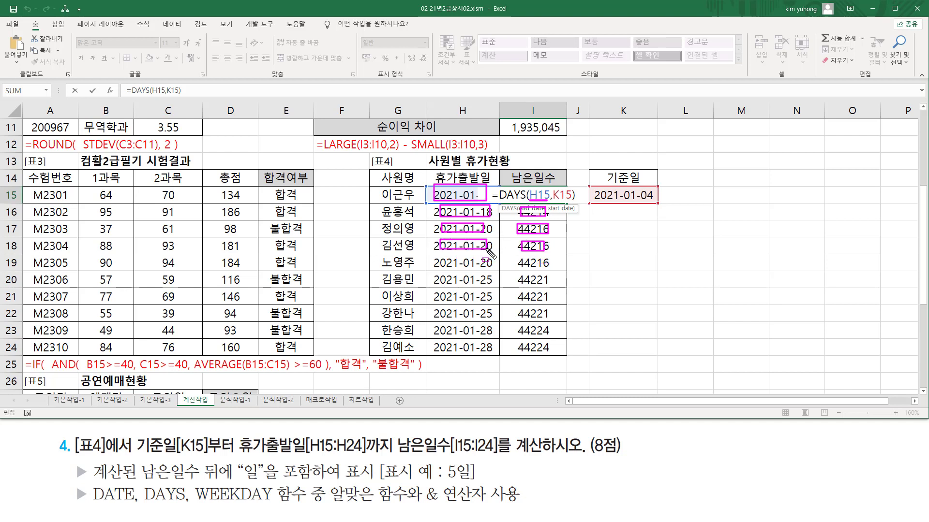
mouse_move(529, 185)
left_mouse_down()
mouse_move(549, 185)
mouse_move(550, 203)
left_mouse_up()
key("Escape")
mouse_move(523, 209)
left_mouse_down()
mouse_move(546, 217)
mouse_move(548, 252)
left_mouse_up()
mouse_move(597, 186)
left_mouse_down()
mouse_move(610, 199)
mouse_move(656, 203)
left_mouse_up()
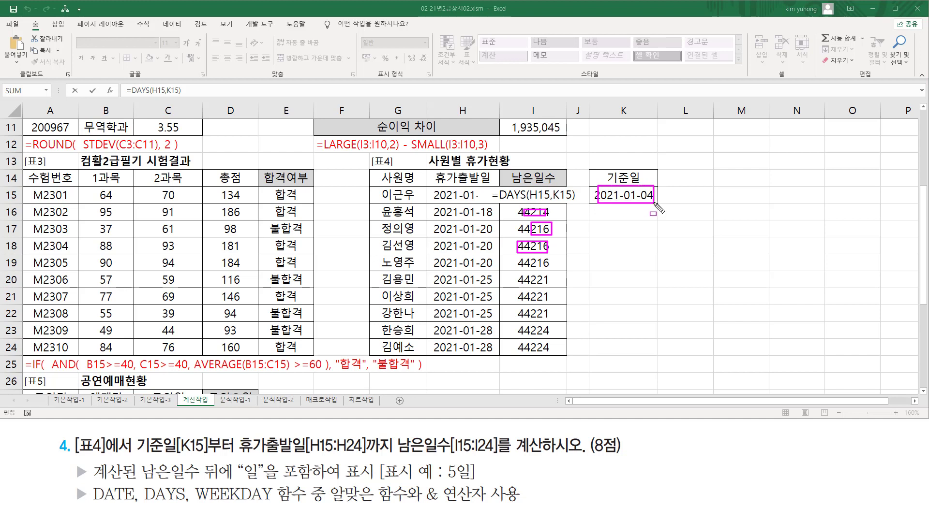
left_click_drag(554, 200, 570, 200)
key("Escape")
Step: Make the 기준일 reference in I15's formula absolute as $K$15 and fill the formula down through I24
left_click(564, 197)
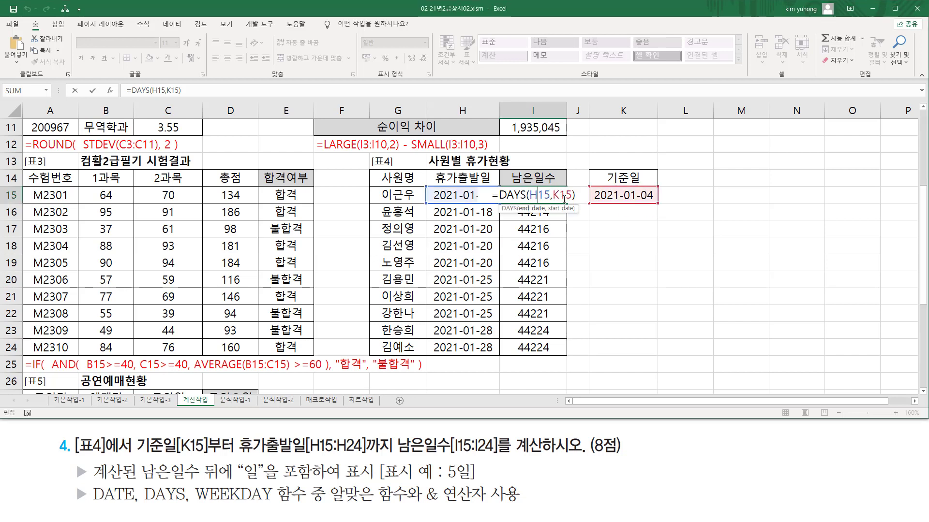
left_click(558, 198)
key("F4")
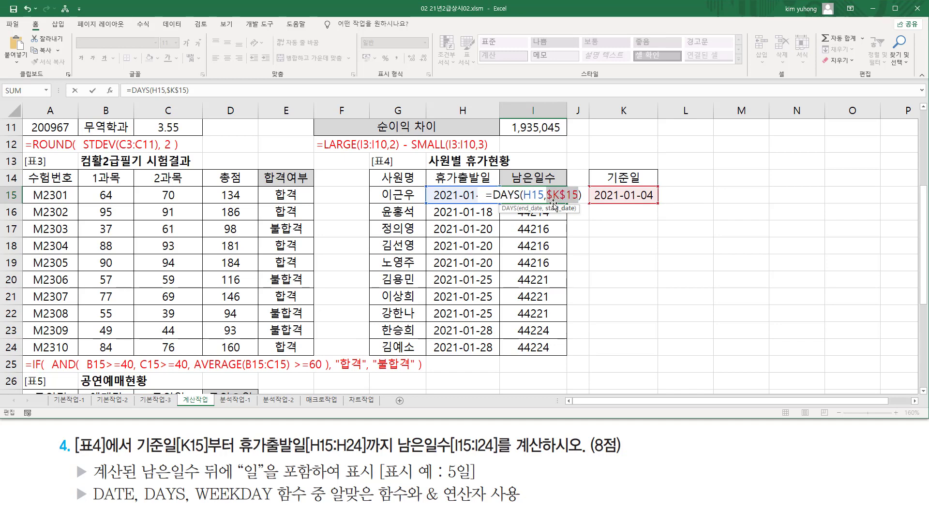
key("Return")
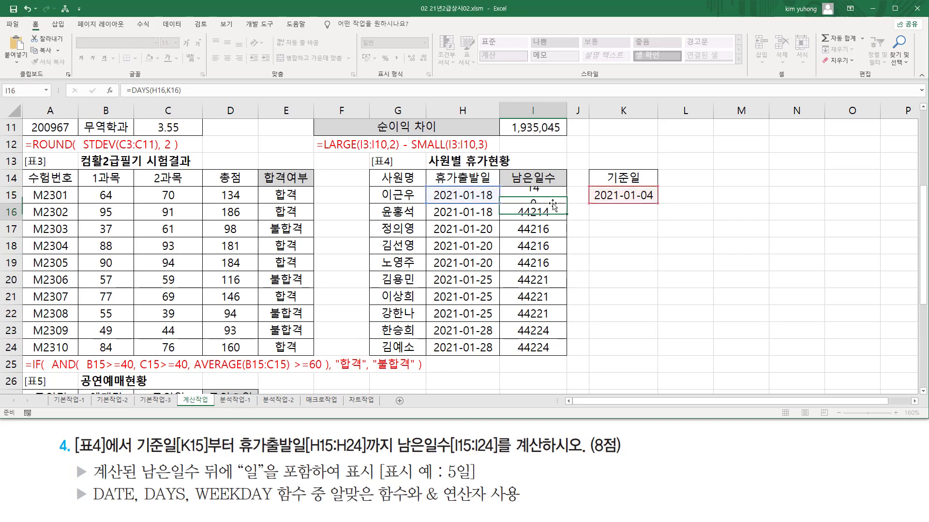
left_click(555, 195)
double_click(555, 195)
key("Return")
left_click(555, 196)
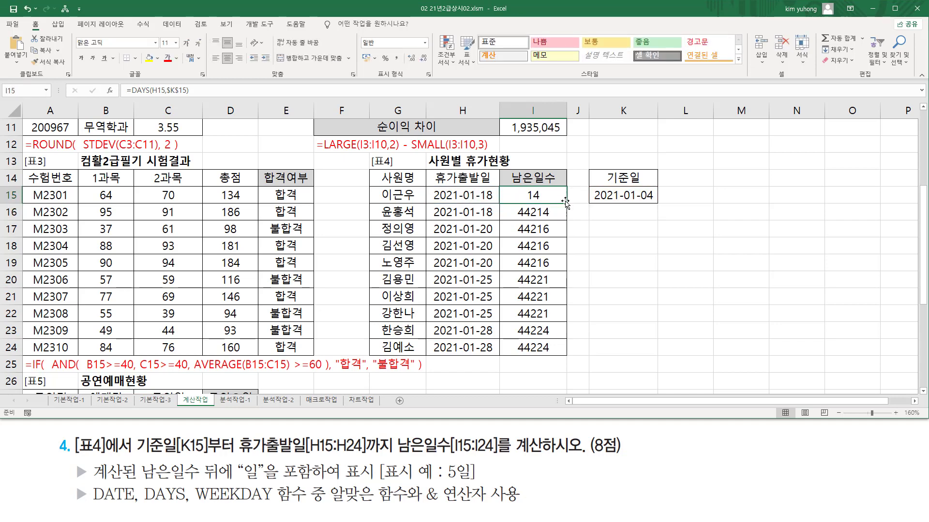
left_click_drag(555, 195, 557, 353)
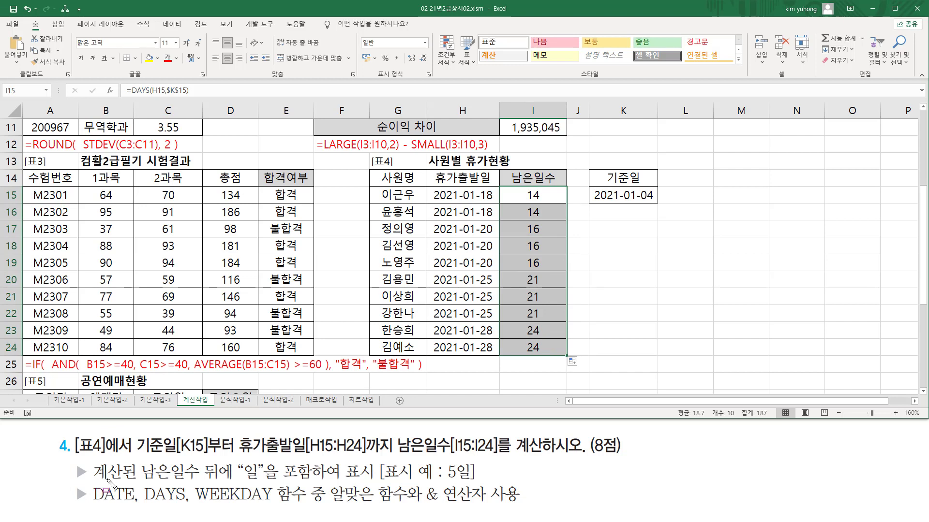
Step: Append & "일" to I15's DAYS formula as task 4 requires and fill it down through I24
left_click_drag(91, 483, 252, 483)
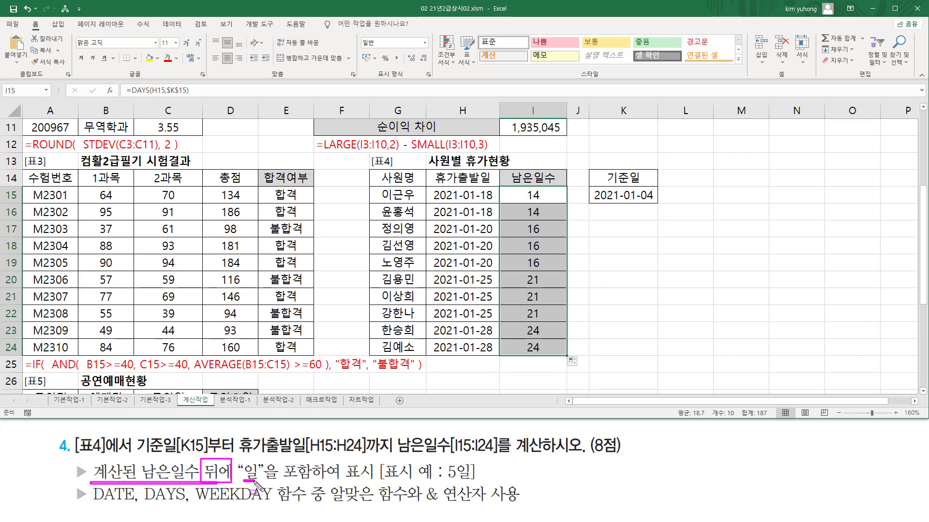
left_click_drag(445, 480, 472, 479)
left_click_drag(420, 502, 520, 503)
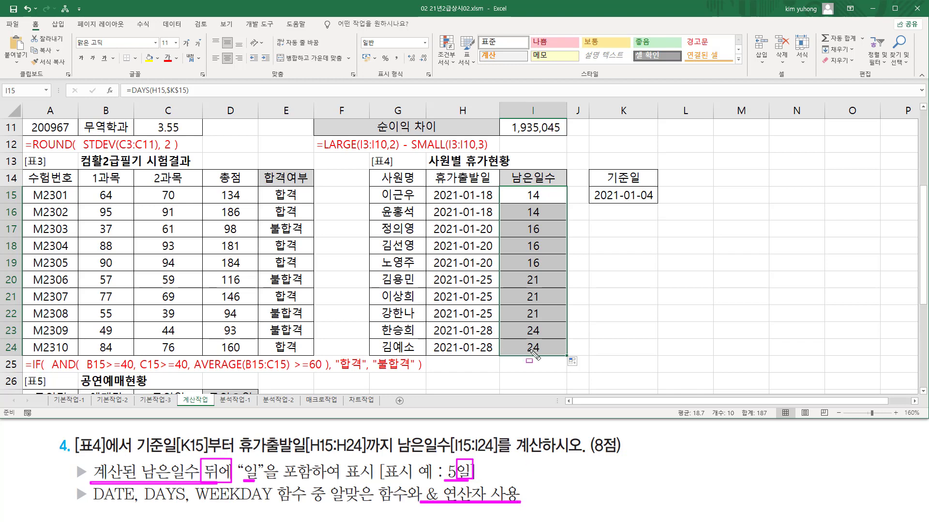
key("Escape")
double_click(533, 195)
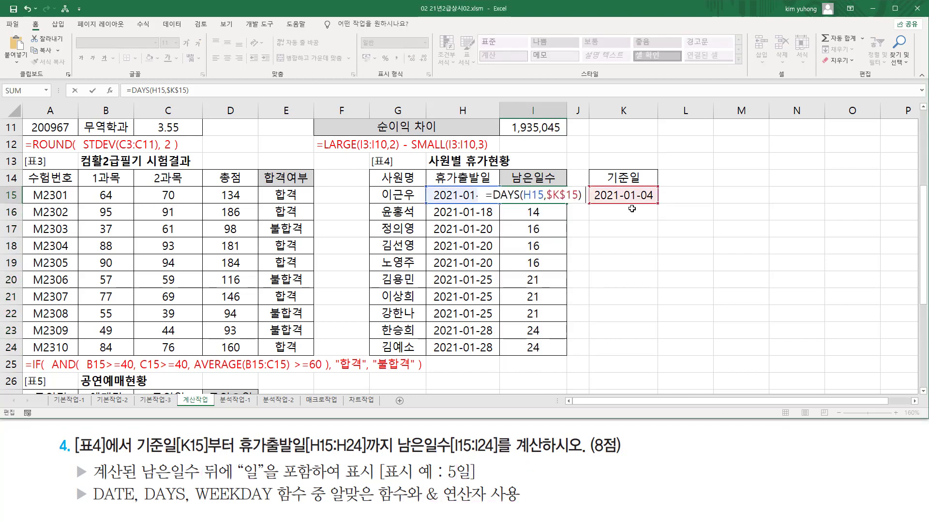
type("& \"")
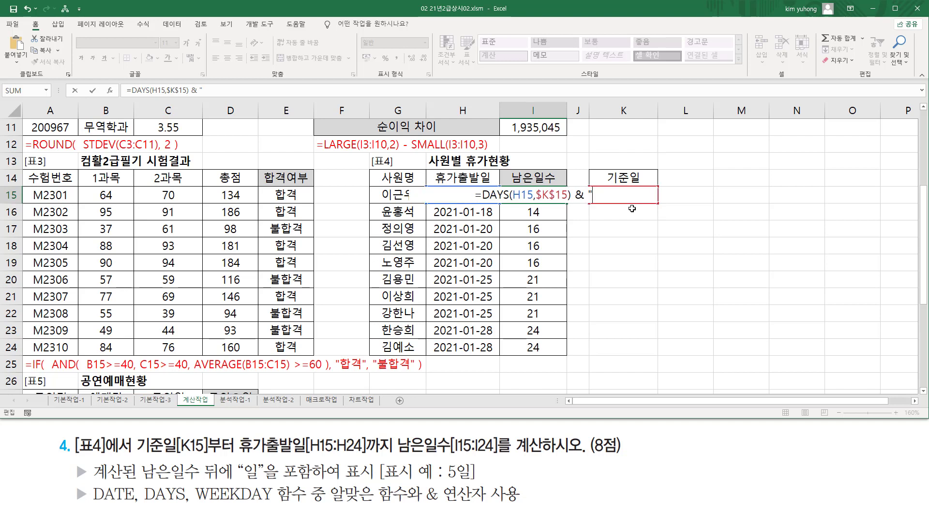
type("일\"")
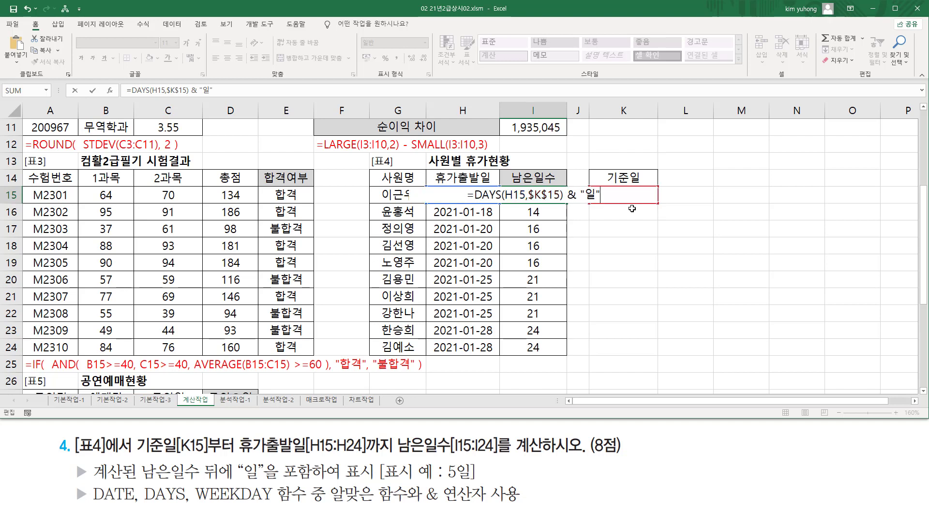
key("Return")
key("Up")
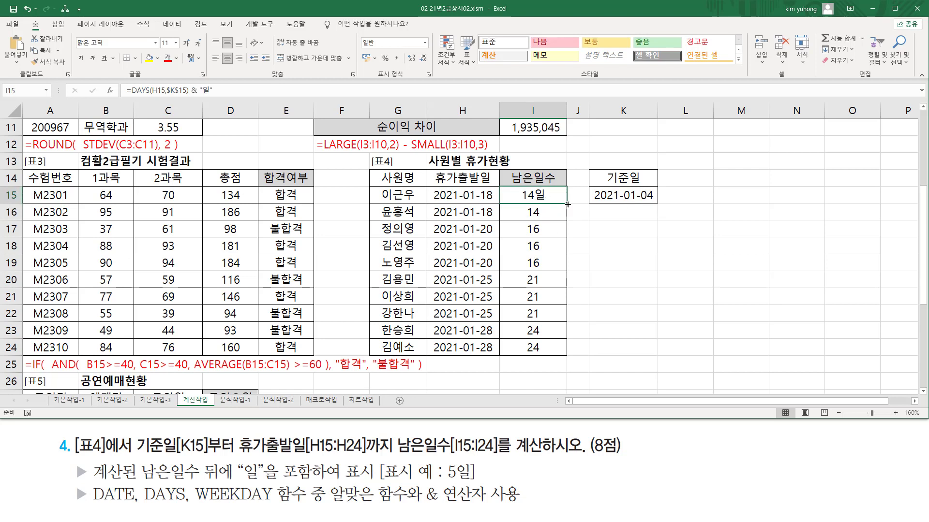
left_click_drag(567, 205, 566, 353)
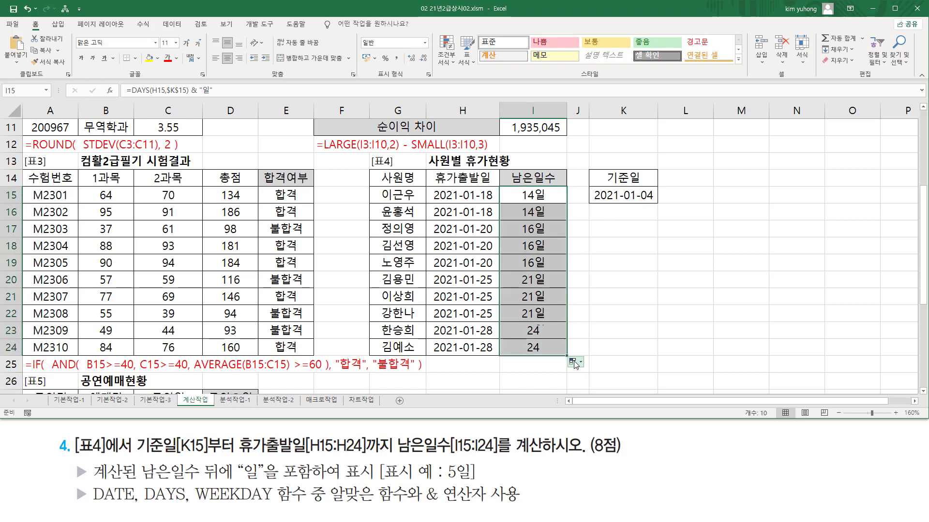
Step: Copy the text of I15's formula and paste it into K17 below the 기준일 cell as a reference note
left_click(548, 196)
double_click(548, 196)
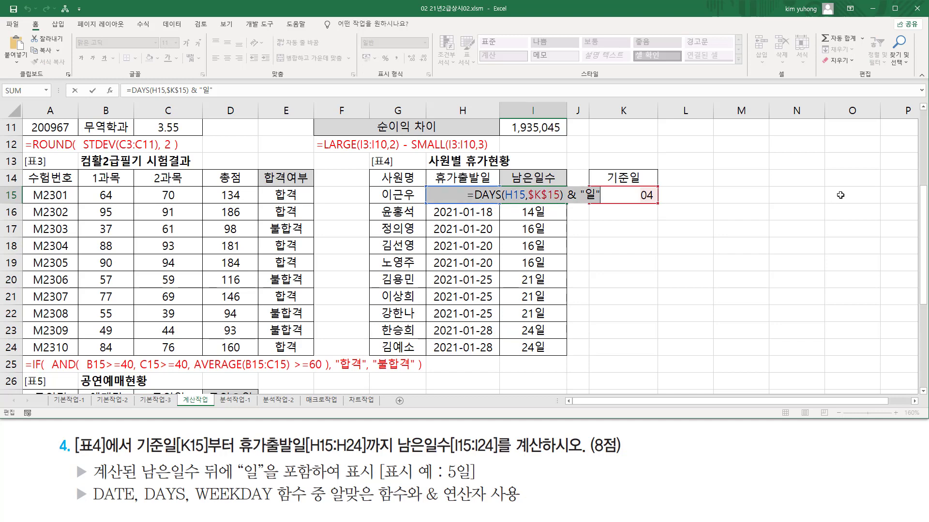
key("Escape")
left_click(526, 361)
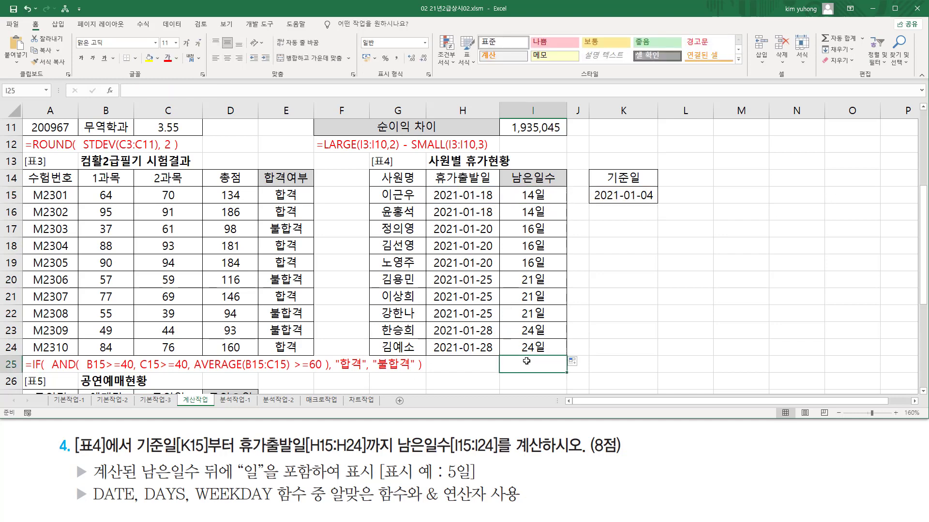
left_click(611, 225)
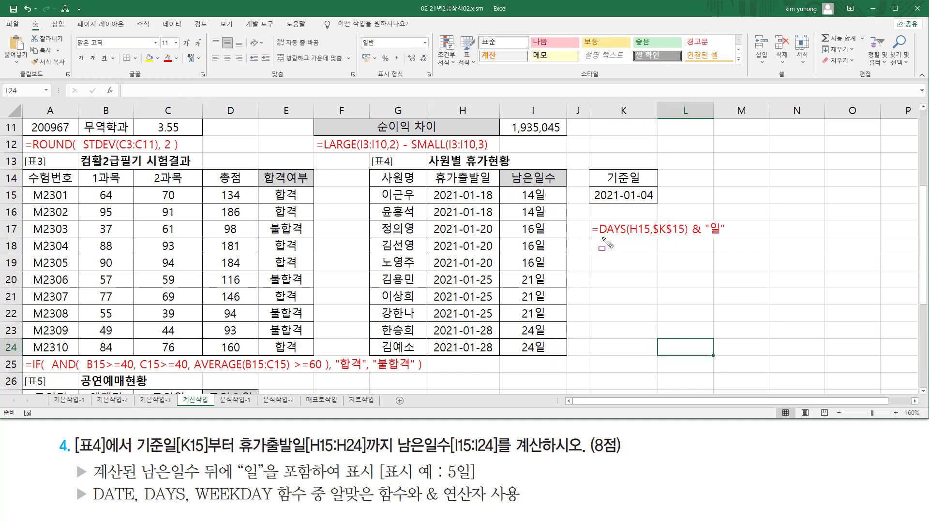
Step: Review the formula text in K17: the DAYS end date H15, the absolute start date $K$15 and the appended "일"
left_click_drag(598, 235, 683, 242)
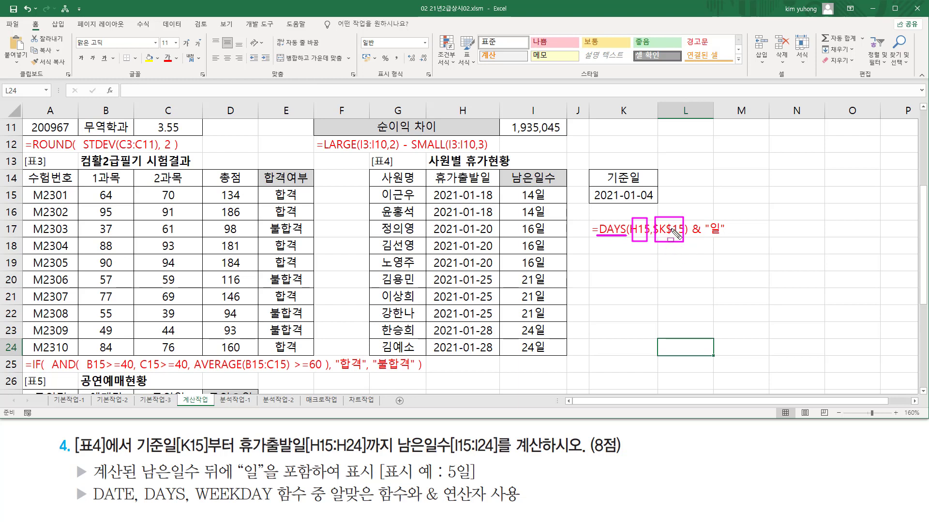
mouse_move(590, 187)
left_mouse_down()
mouse_move(613, 202)
mouse_move(656, 203)
left_mouse_up()
left_click_drag(657, 237, 683, 238)
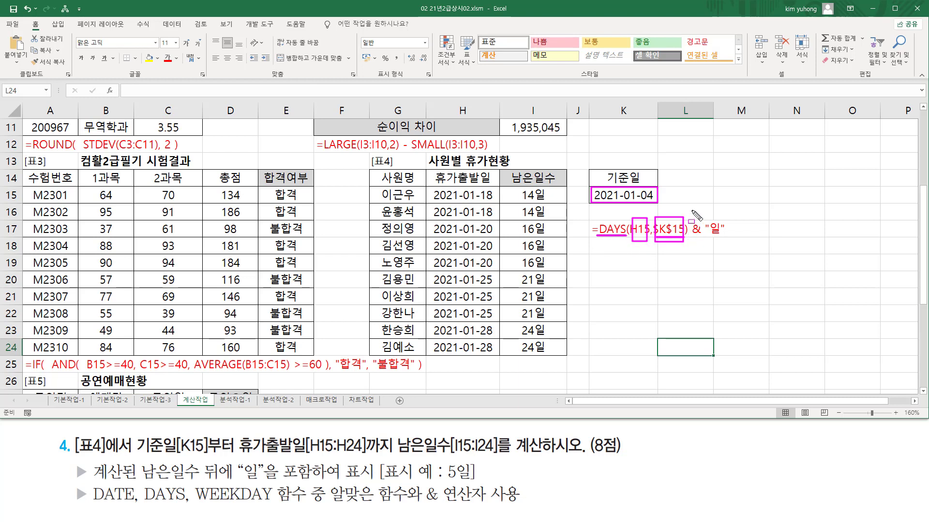
mouse_move(692, 211)
left_mouse_down()
mouse_move(693, 247)
mouse_move(732, 227)
mouse_move(730, 245)
left_mouse_up()
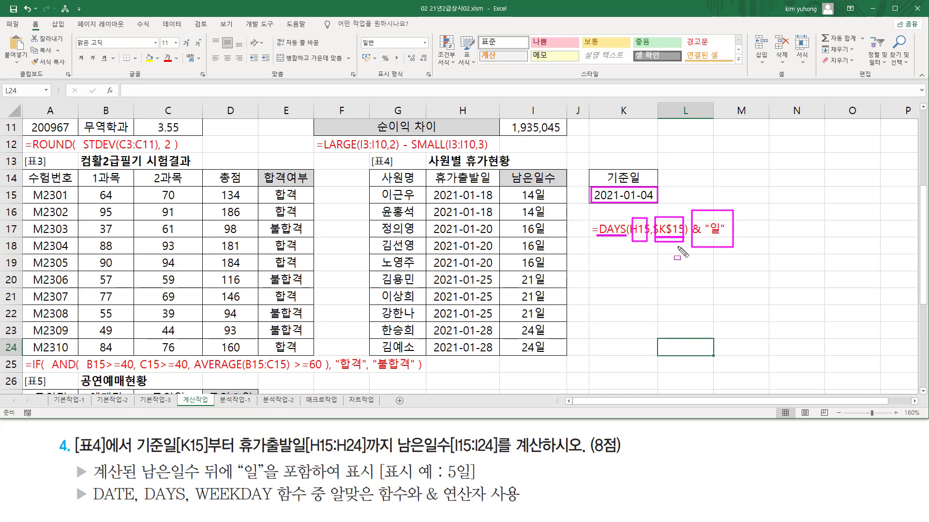
key("Escape")
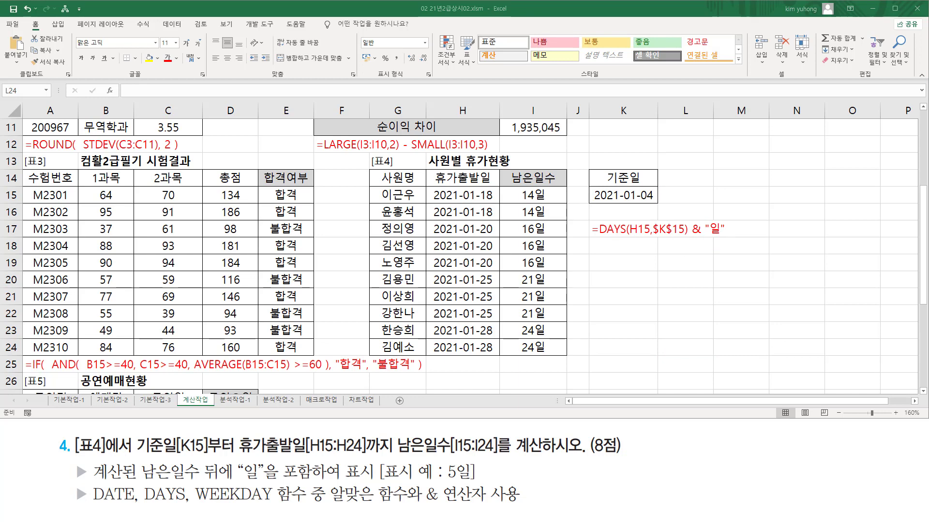
Step: Read task 5 against [표5]: the 공연일 dates in C28:C37, the 공연요일 cells D28:D37, the Sunday-start condition and the WEEKDAY function
key("F9")
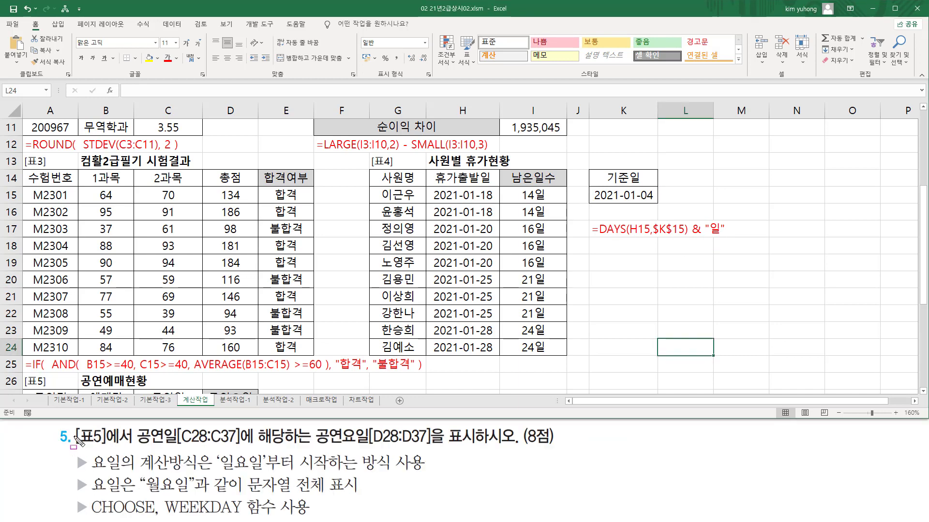
left_click_drag(77, 427, 103, 449)
key("Escape")
scroll(130, 322, "down", 5)
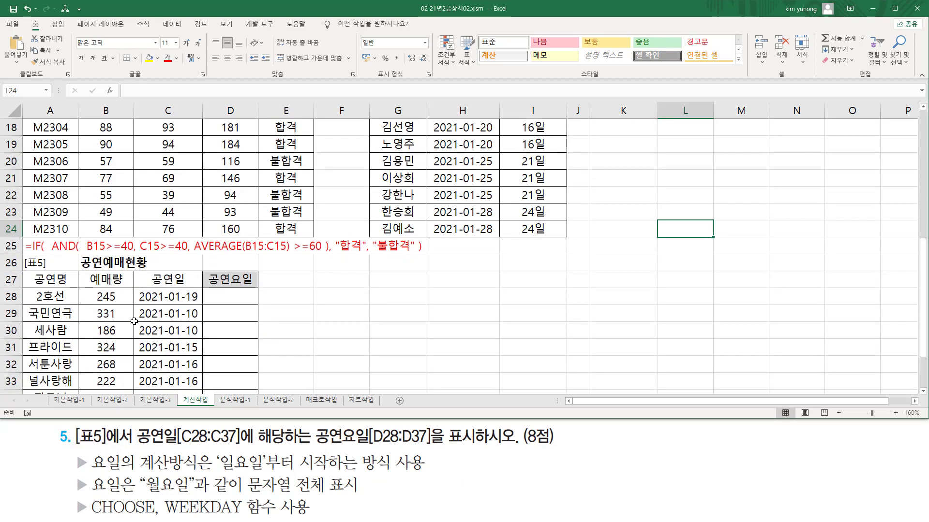
mouse_move(23, 134)
left_mouse_down()
mouse_move(208, 304)
mouse_move(270, 347)
left_mouse_up()
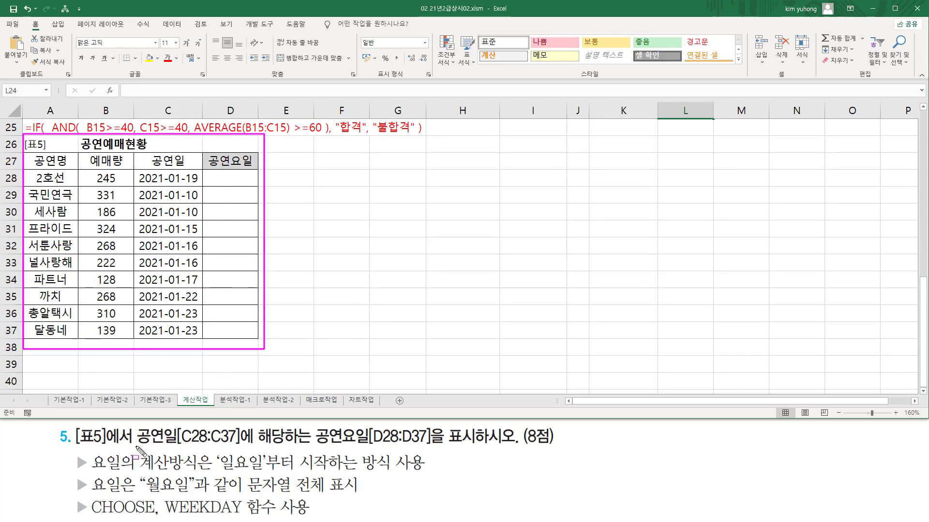
left_click_drag(136, 447, 240, 446)
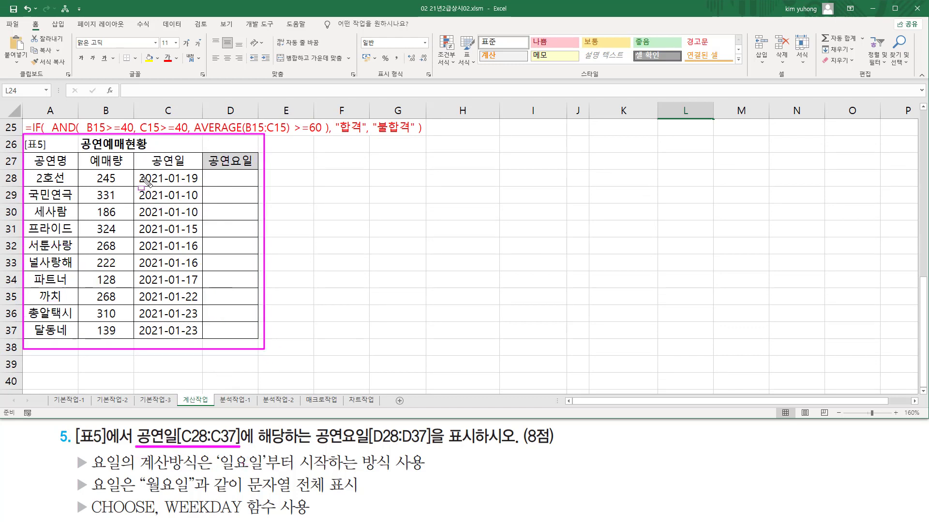
mouse_move(133, 171)
left_mouse_down()
mouse_move(187, 270)
mouse_move(197, 339)
left_mouse_up()
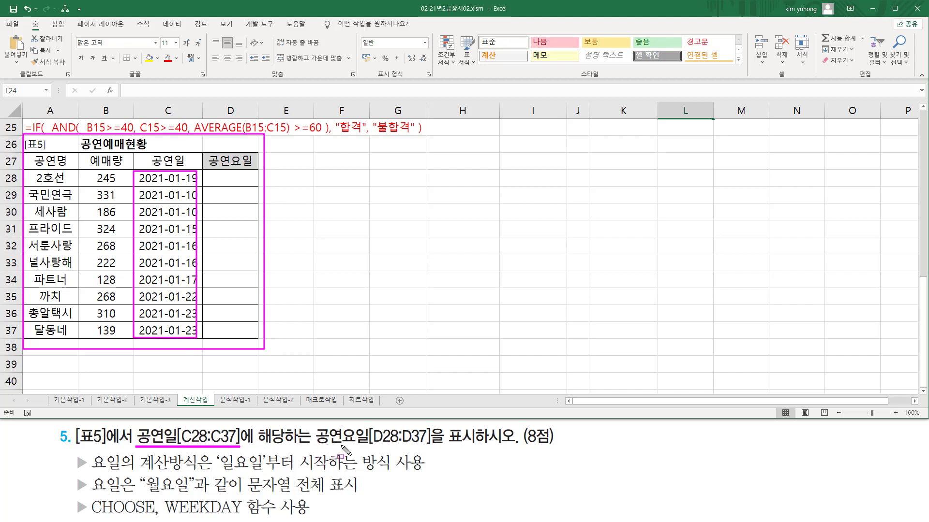
left_click_drag(342, 446, 368, 446)
key("e")
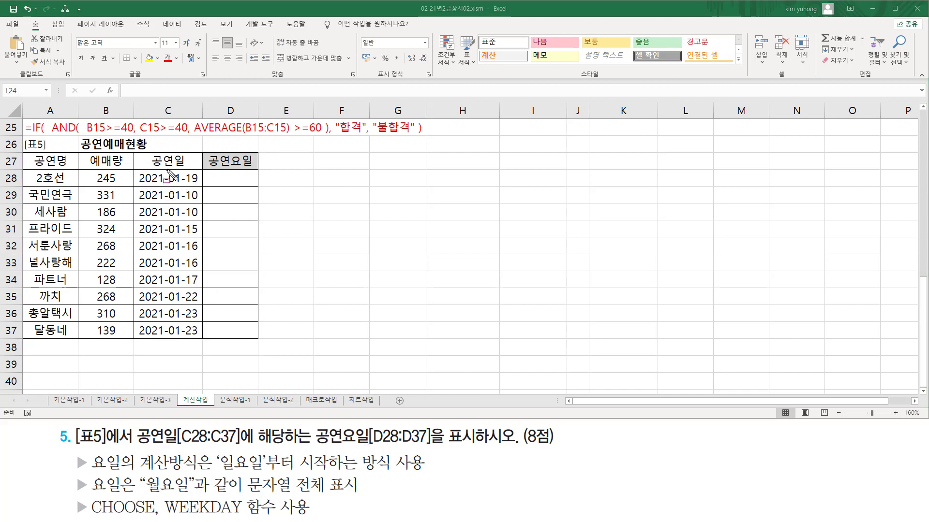
left_click_drag(166, 170, 200, 187)
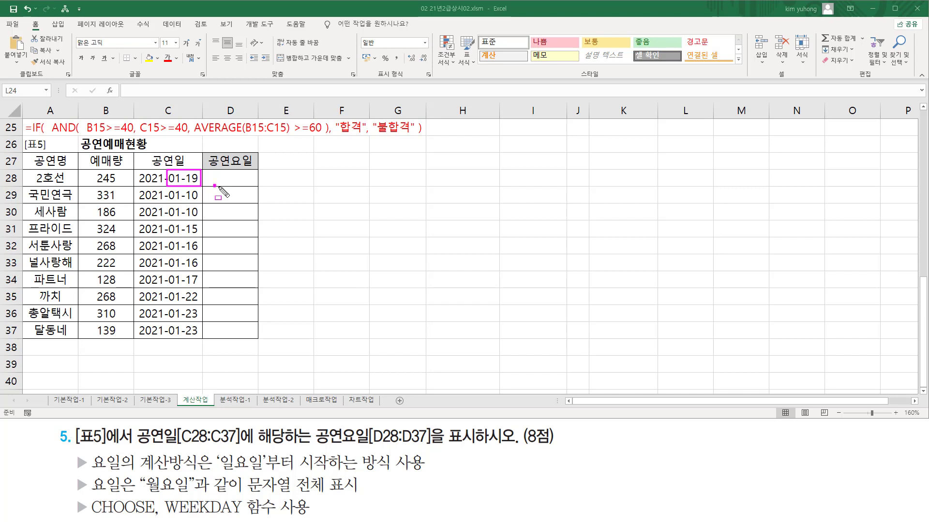
left_click_drag(213, 173, 249, 184)
mouse_move(169, 200)
left_mouse_down()
mouse_move(216, 195)
mouse_move(222, 183)
mouse_move(246, 345)
left_mouse_up()
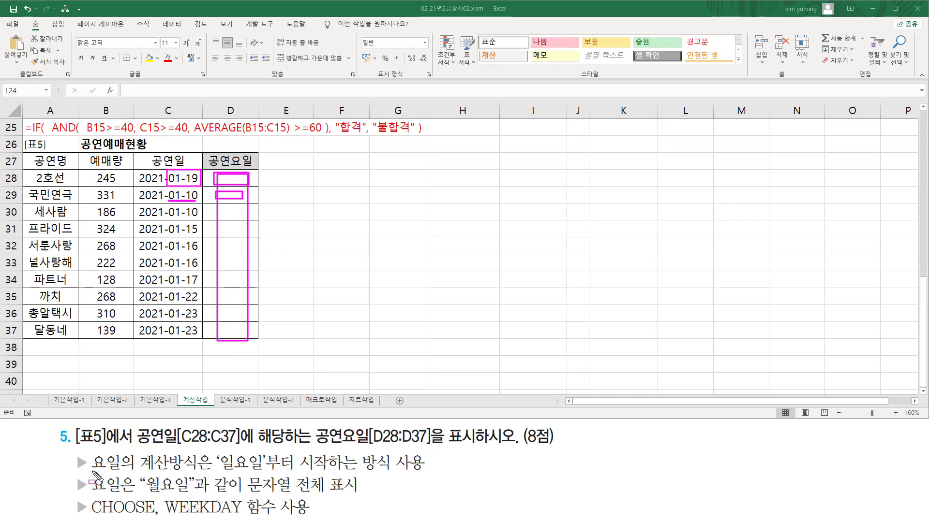
mouse_move(216, 453)
left_mouse_down()
mouse_move(242, 474)
mouse_move(267, 454)
mouse_move(267, 472)
mouse_move(432, 473)
left_mouse_up()
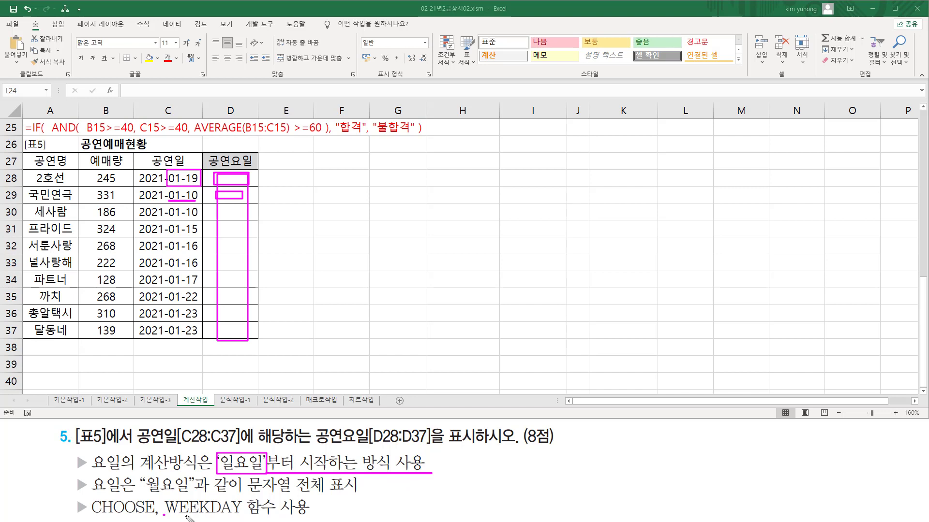
left_click_drag(186, 516, 243, 517)
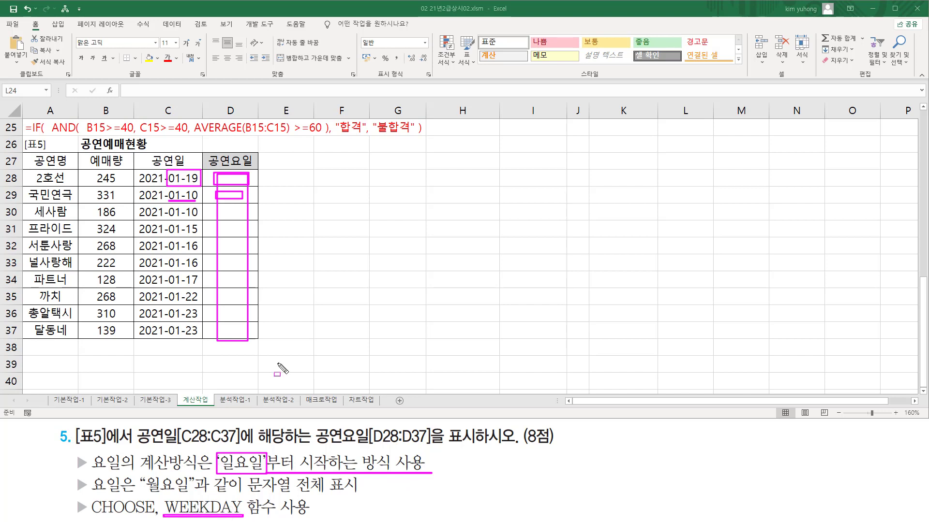
key("Escape")
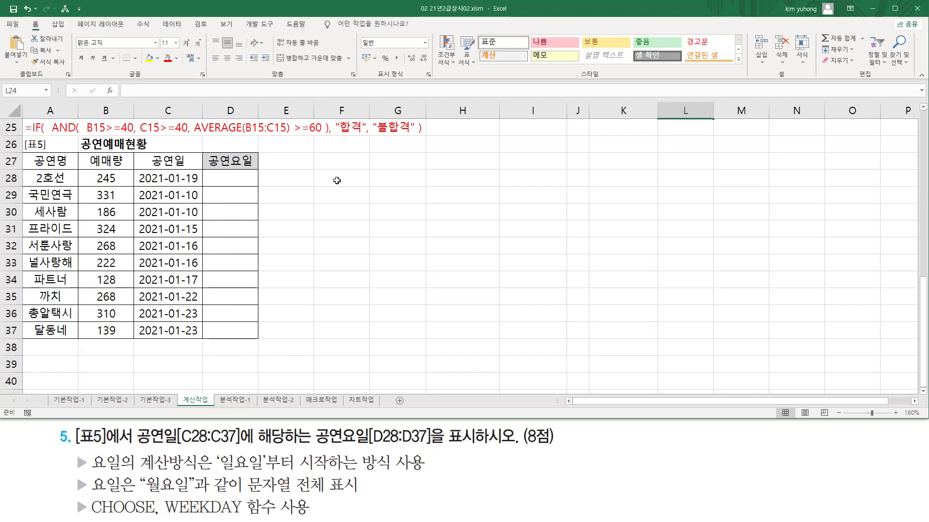
Step: List the WEEKDAY return types 1(생략), 2 and 3 in F28:F30 beside [표5] and centre them
left_click(337, 181)
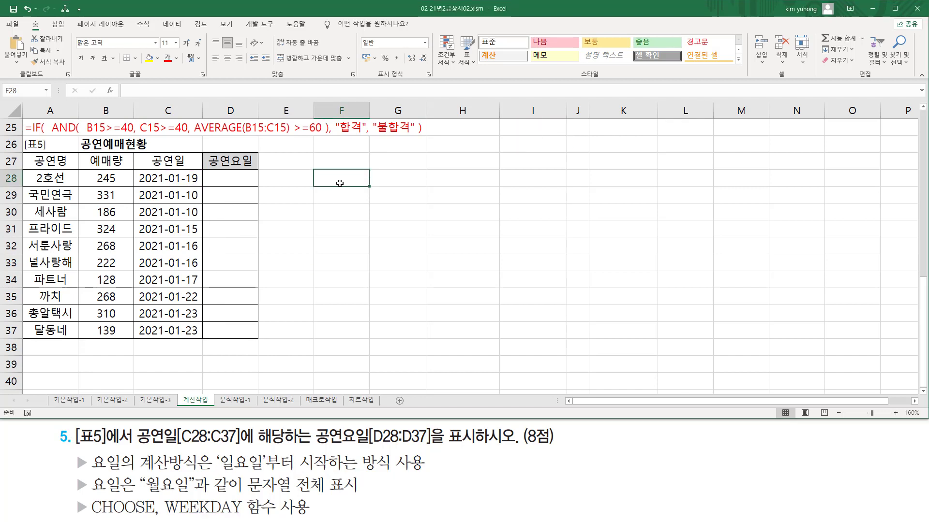
type("1")
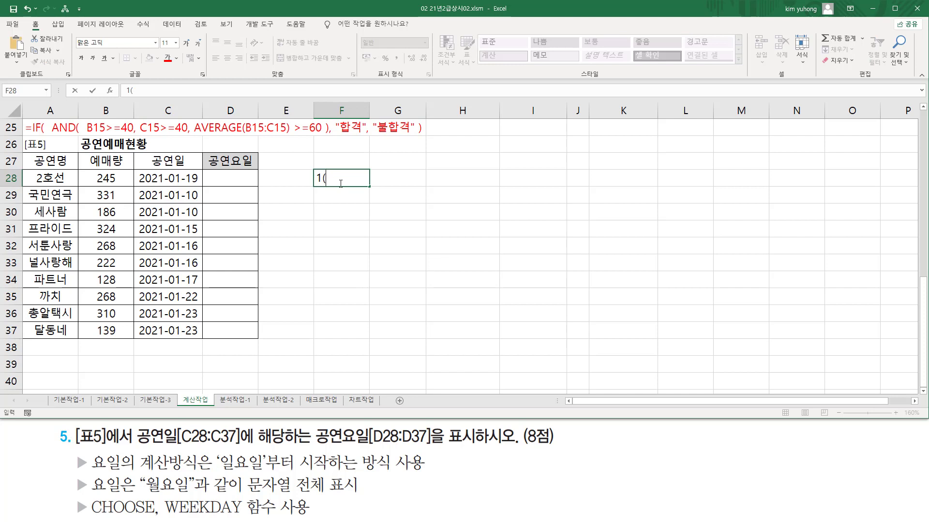
type("(생랴")
key("Return")
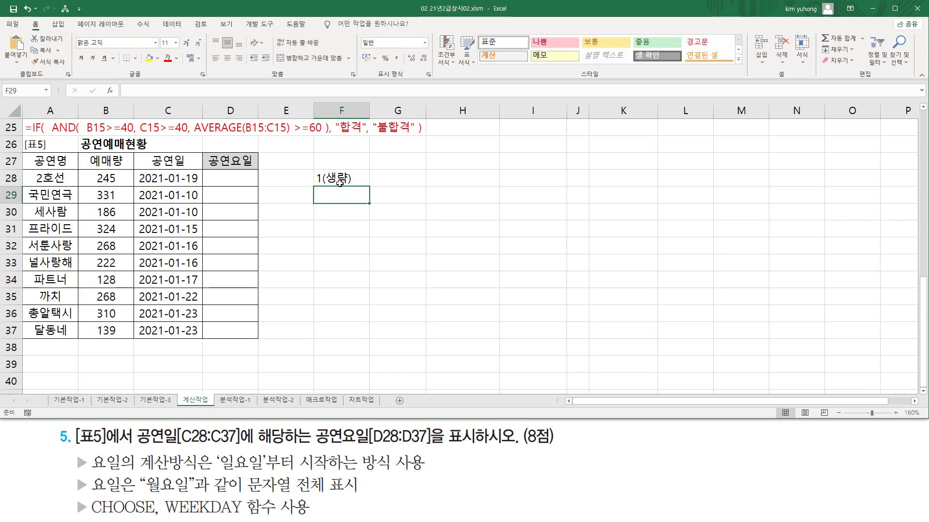
type("2")
key("Return")
type("3")
key("Return")
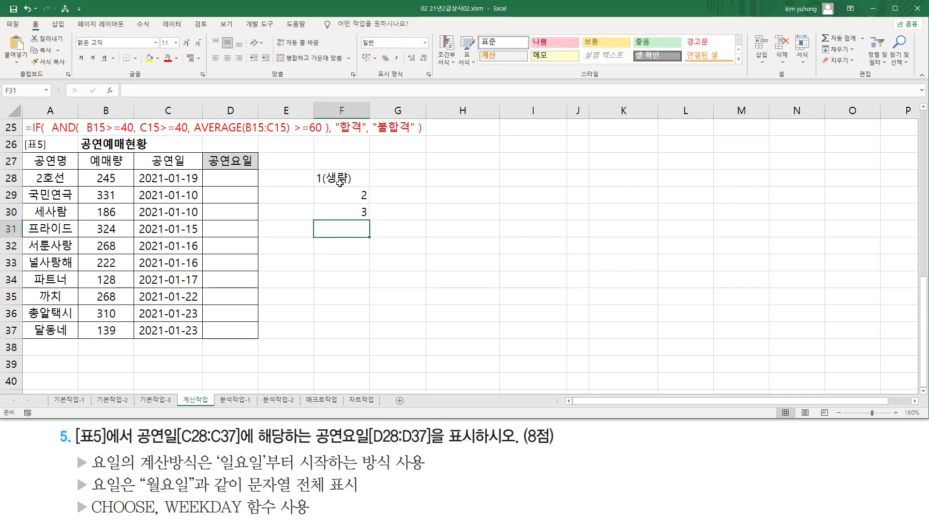
left_click(340, 182)
left_click_drag(349, 183, 347, 213)
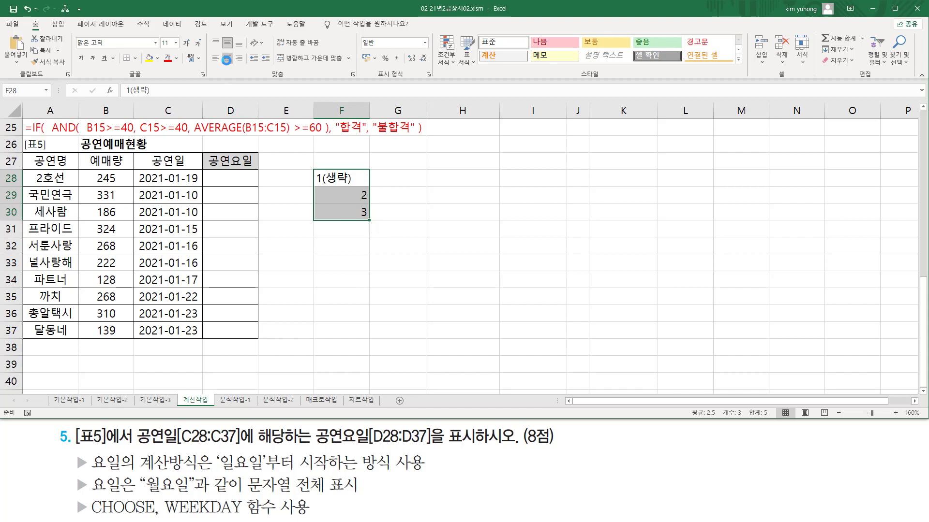
left_click(226, 59)
Step: Note the day numbering 1(일)~7(토) in G28 beside return type 1(생략)
left_click(383, 182)
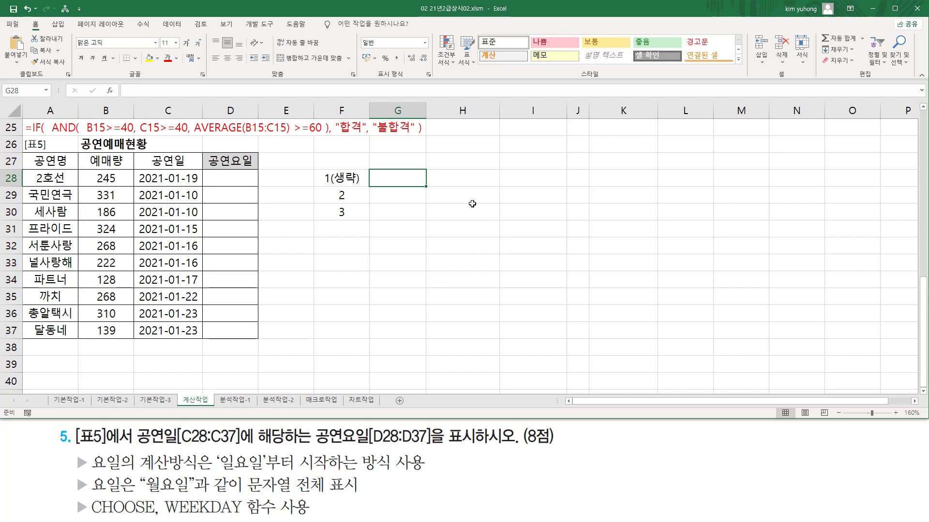
type("1~7")
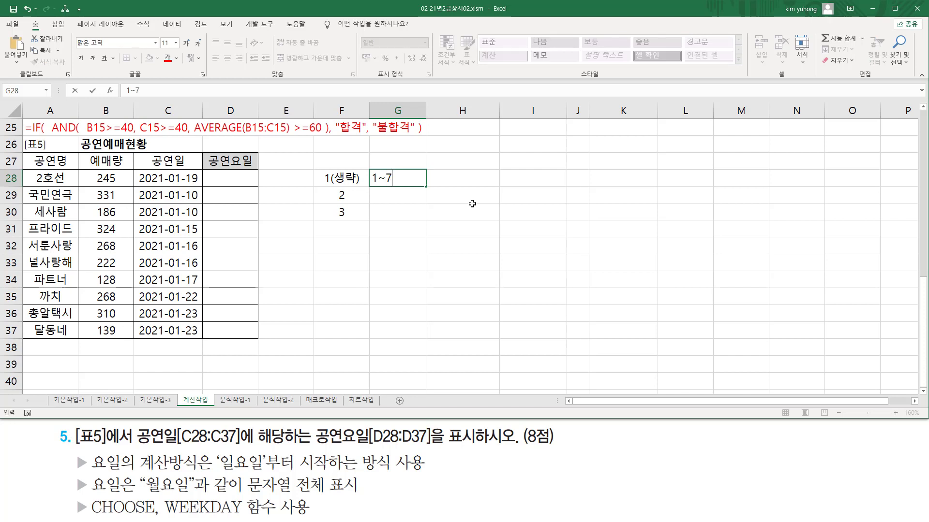
key("F2")
key("Left")
type("(일)~7(")
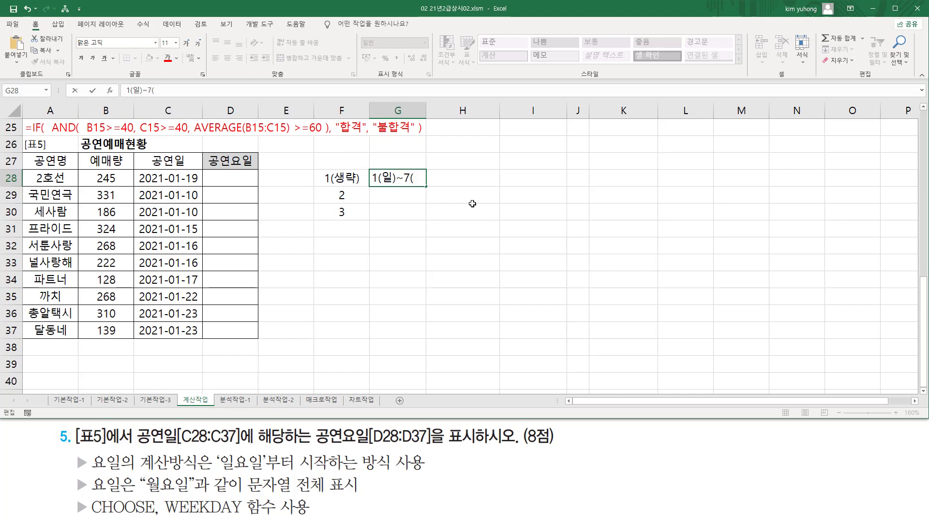
type("토)")
Step: Note the day numbering 1(월)~7(일) in G29 beside return type 2
left_click(382, 196)
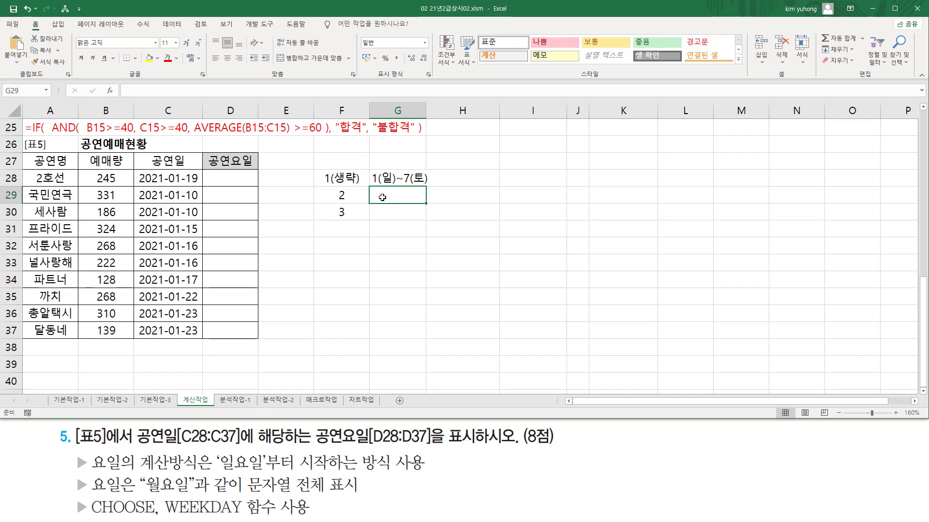
type("1~7")
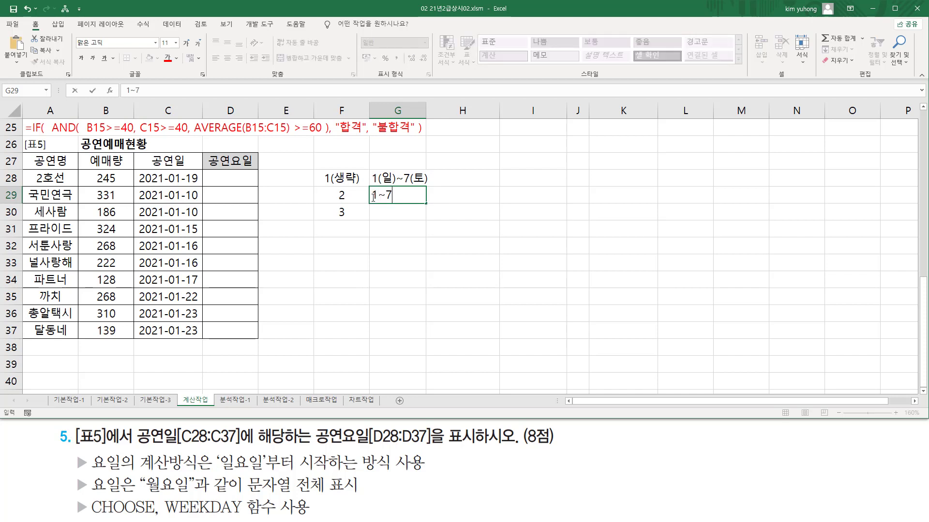
left_click(379, 195)
type("(월)~7(일)")
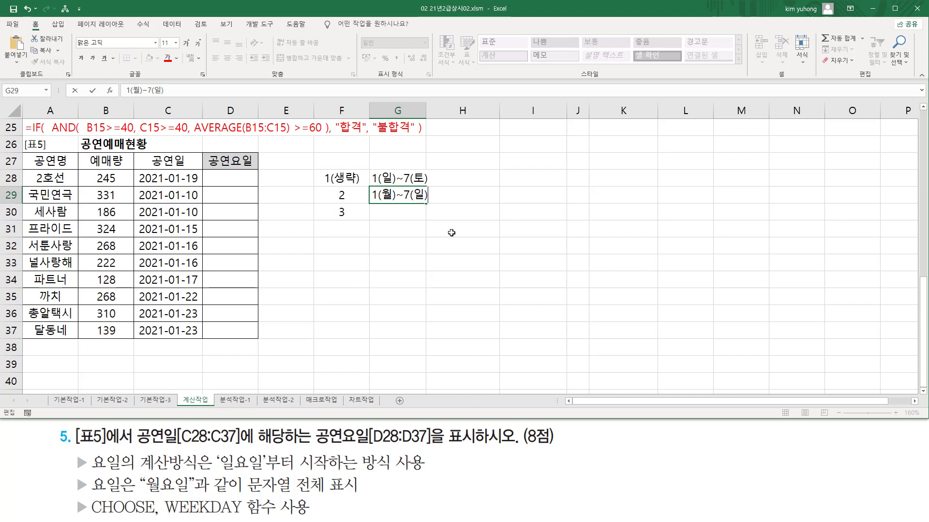
key("Return")
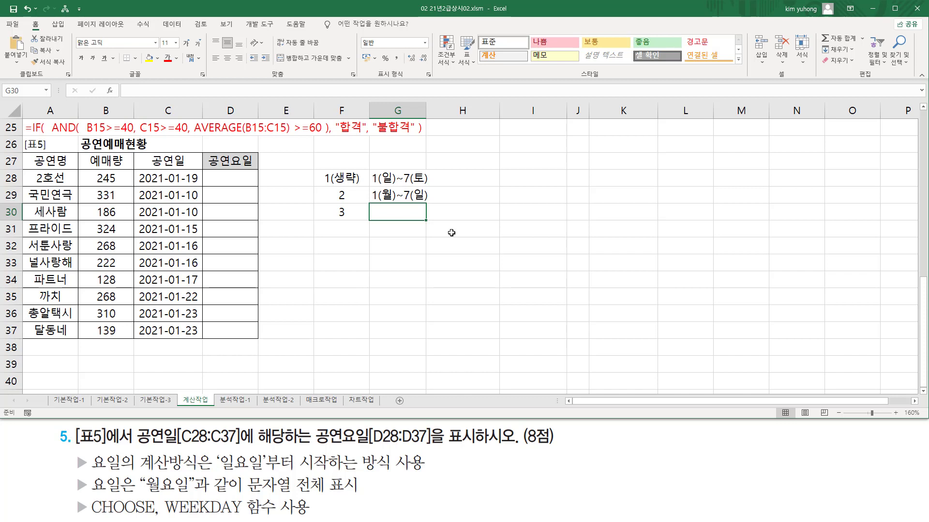
Step: Note the day numbering 0(월)~6(일) in G30 beside return type 3
type("0")
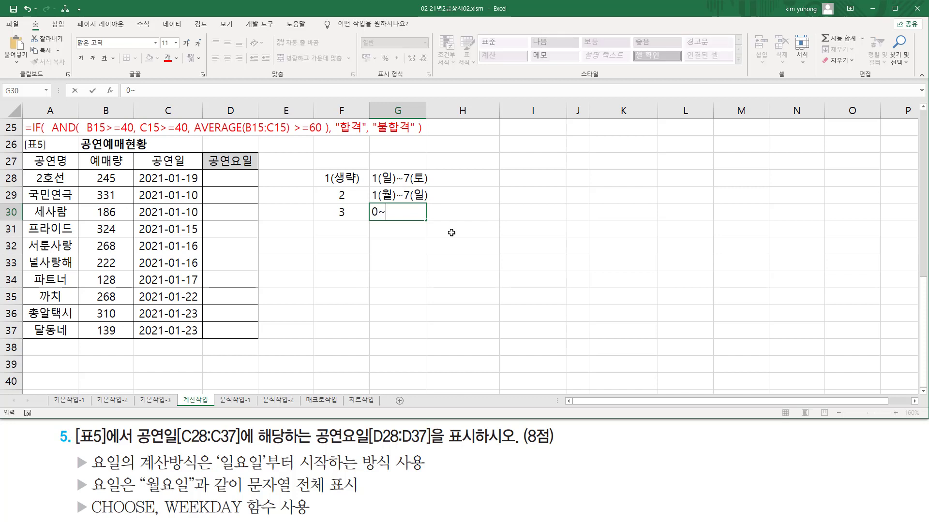
type("~6")
key("Left")
key("Right")
key("F2")
key("Left")
key("Left")
type("(월)~6(일")
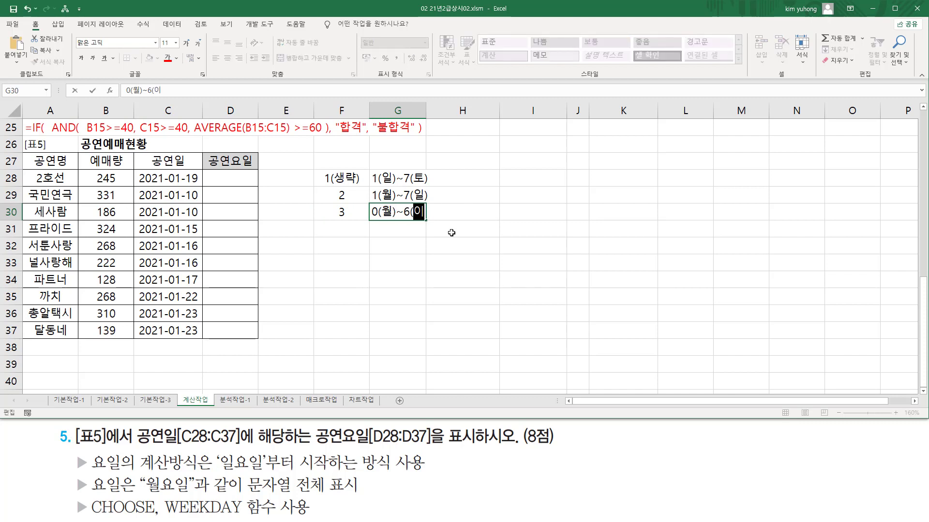
key("Return")
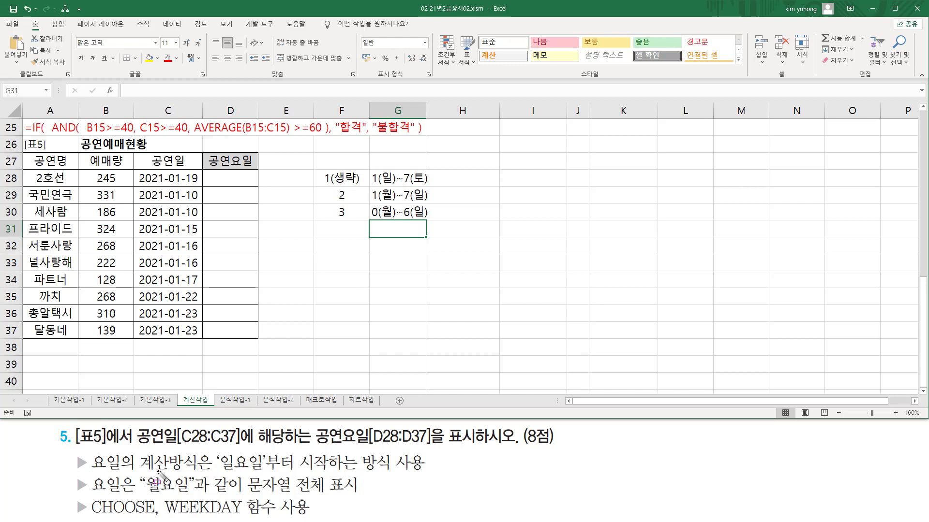
Step: Enter =WEEKDAY(C28) in D28, omitting the return type to match the task's Sunday-start numbering
mouse_move(134, 451)
left_mouse_down()
mouse_move(200, 470)
mouse_move(426, 471)
left_mouse_up()
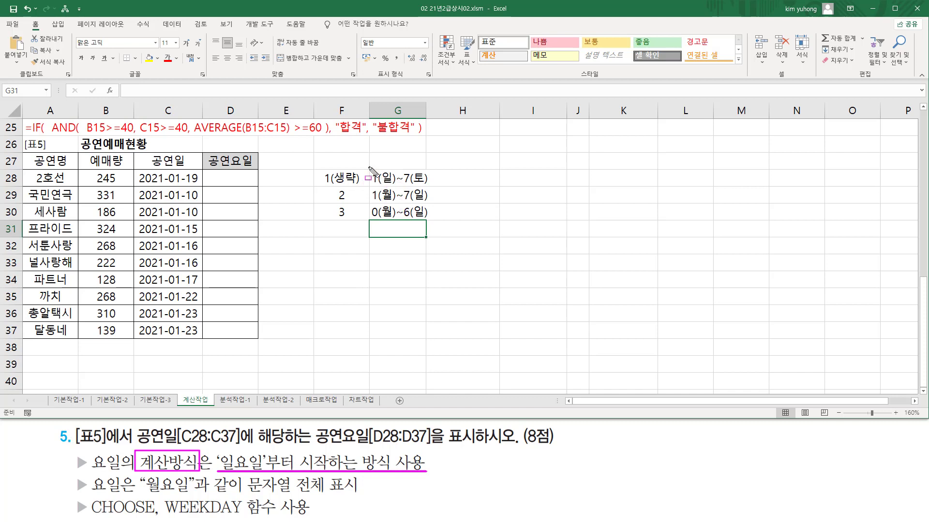
left_click_drag(369, 167, 434, 187)
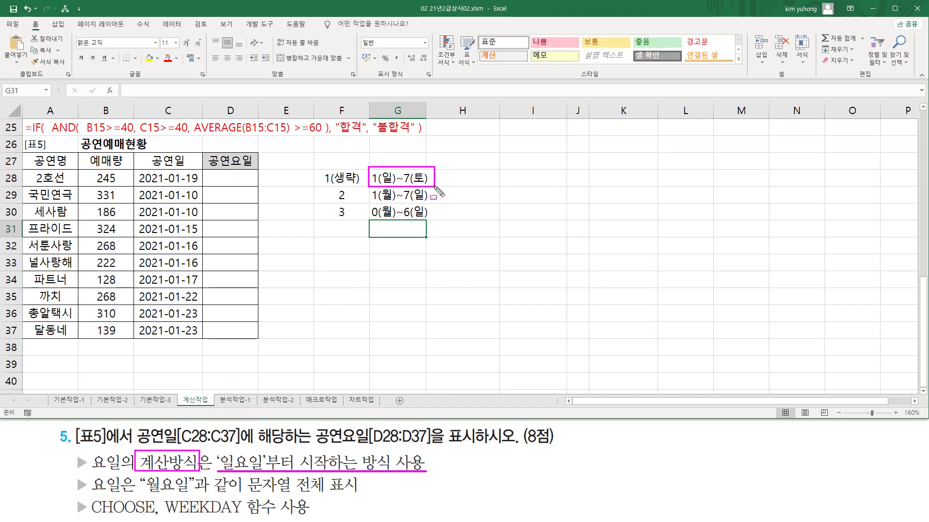
left_click_drag(373, 169, 379, 186)
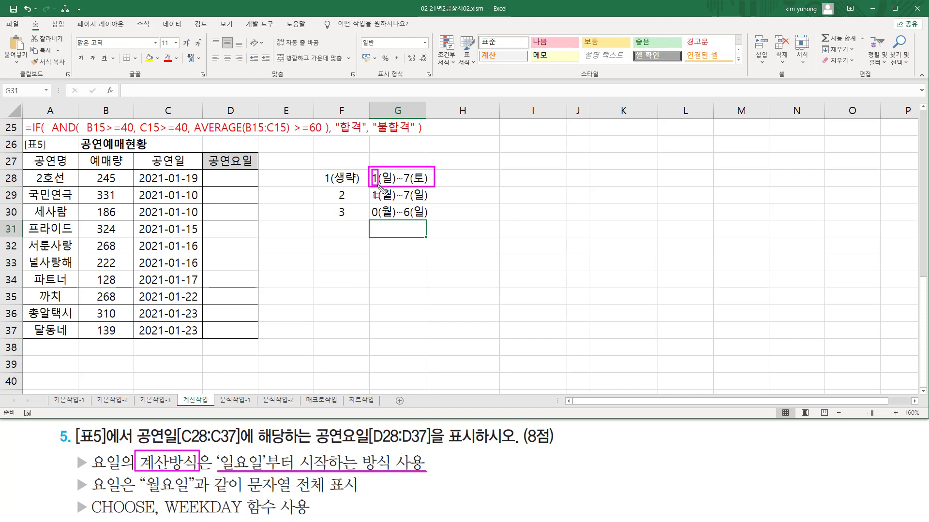
left_click(241, 182)
left_click(173, 179)
left_click(216, 178)
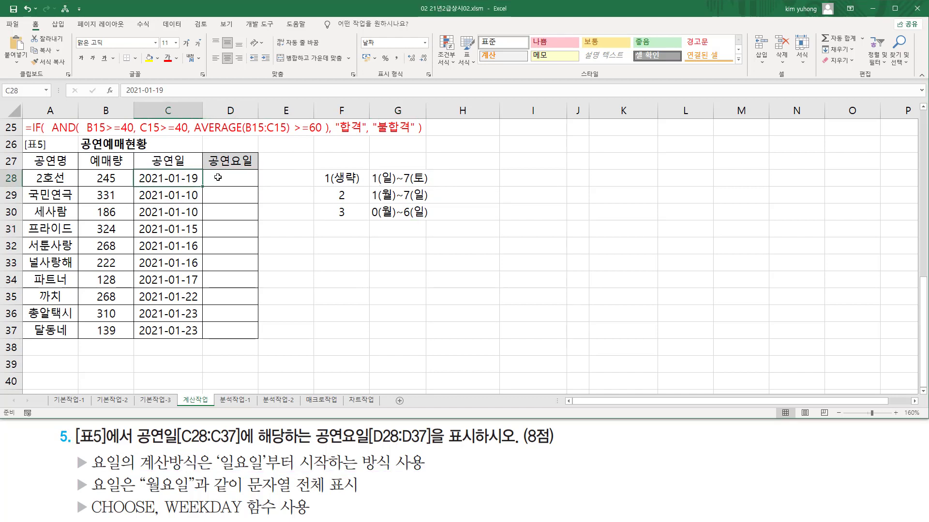
type("=")
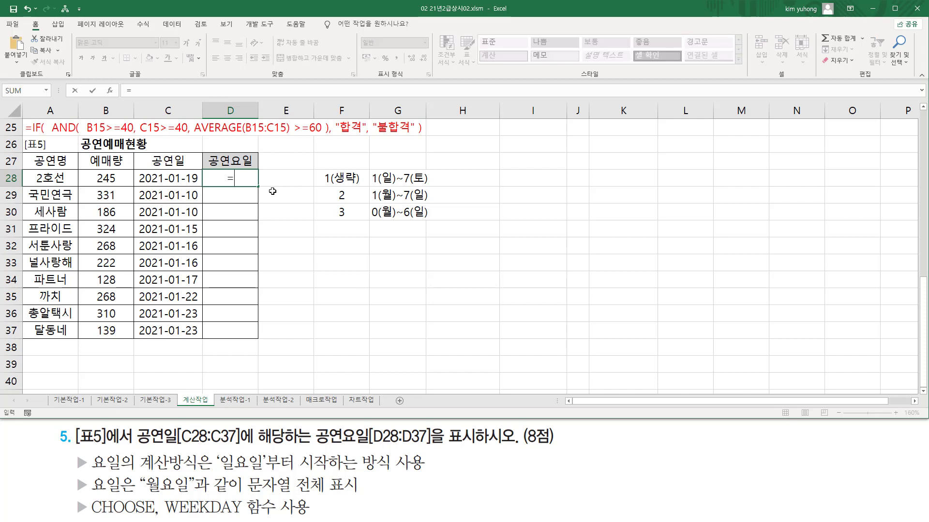
type("ㅈㄷ")
key("BackSpace")
key("BackSpace")
key("Hangul")
type("week")
key("Tab")
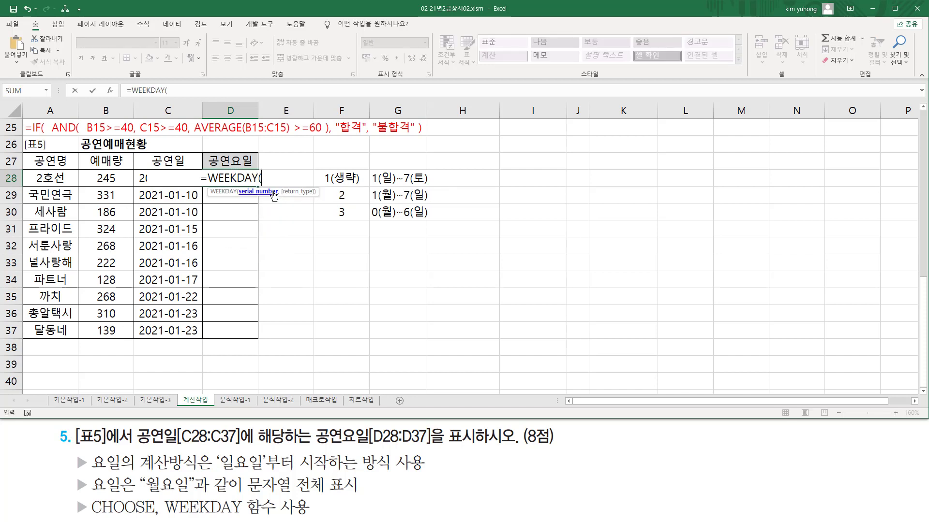
left_click(139, 177)
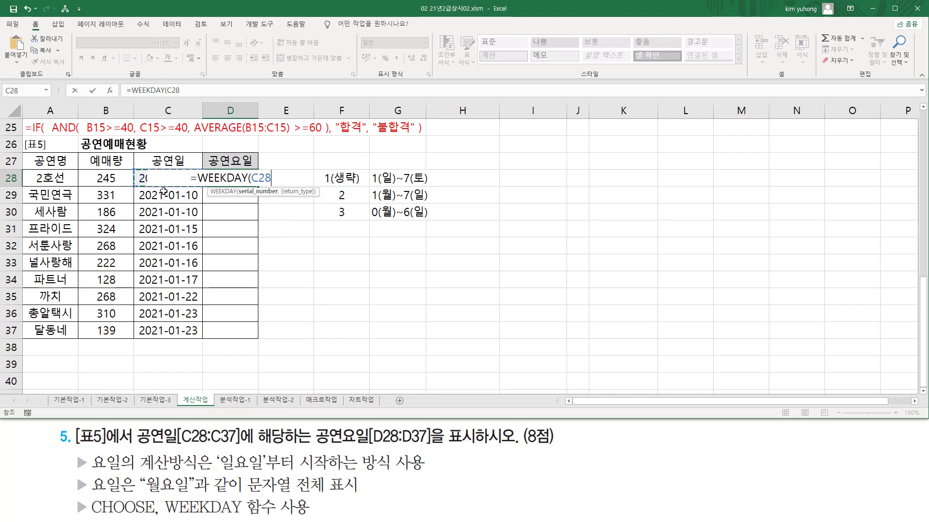
type(")")
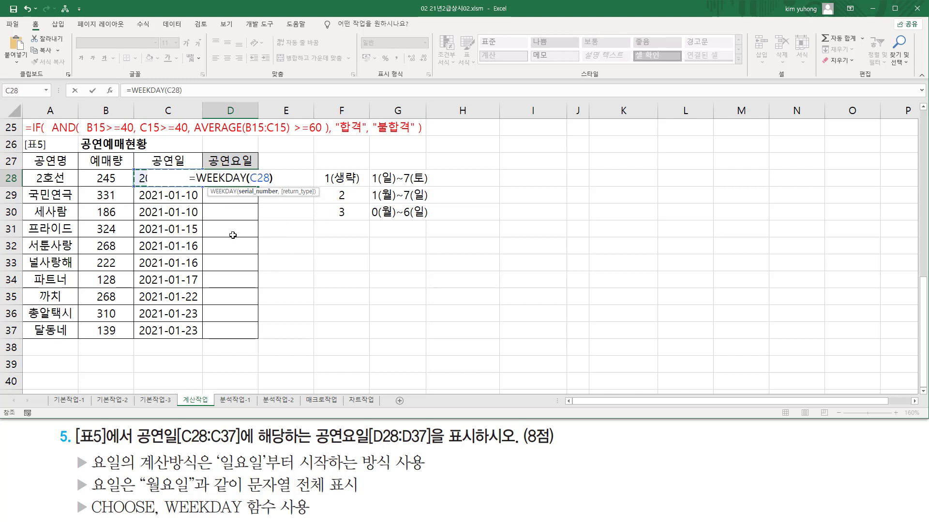
key("Return")
left_click(230, 175)
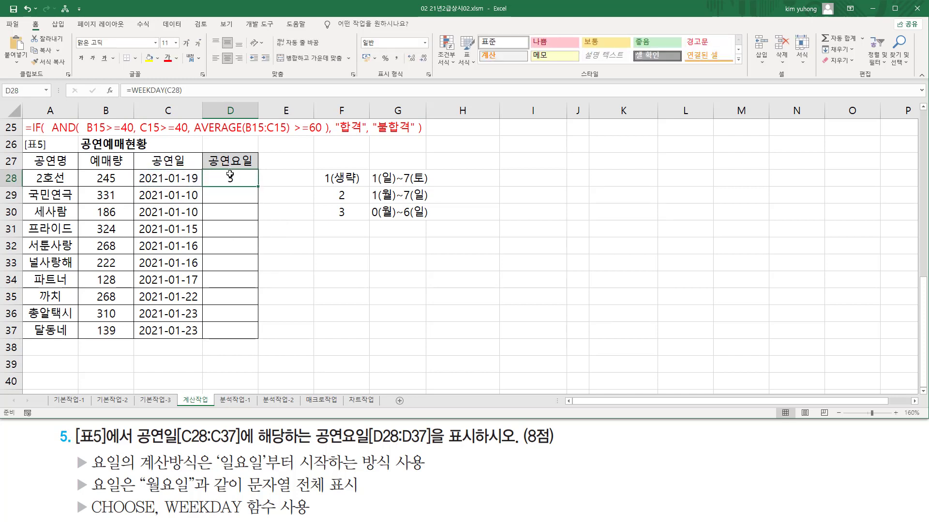
Step: Reopen D28's WEEKDAY formula and examine the return type options, including types 1 to 3 and 11 to 17
double_click(231, 177)
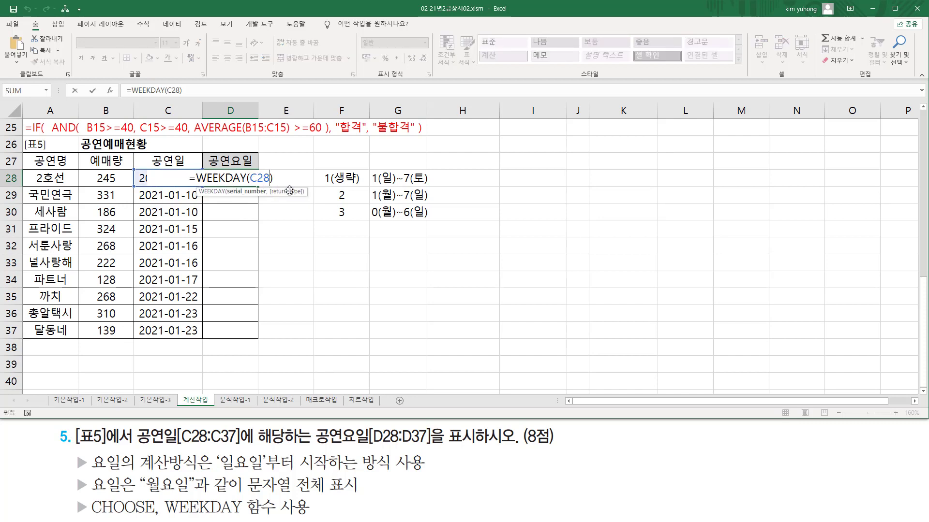
type(",")
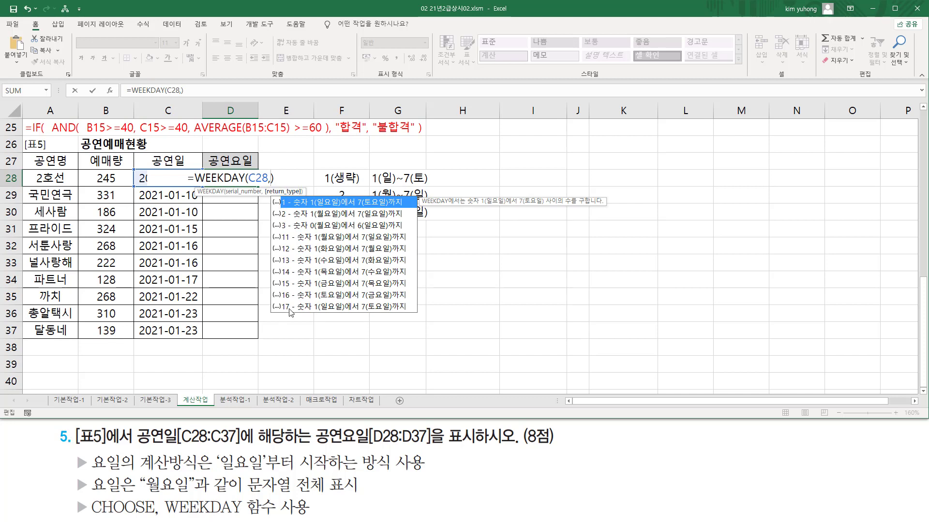
mouse_move(269, 197)
left_mouse_down()
mouse_move(329, 220)
mouse_move(406, 232)
left_mouse_up()
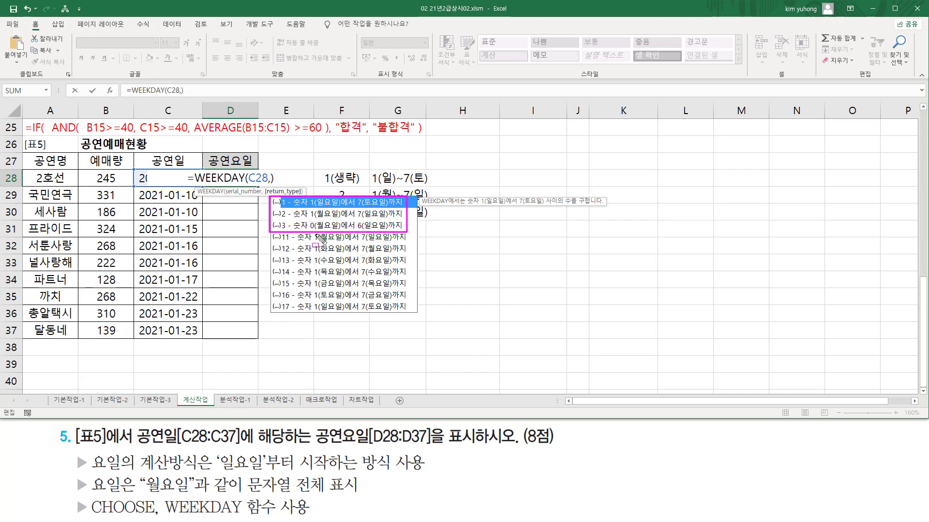
mouse_move(310, 232)
left_mouse_down()
mouse_move(355, 306)
mouse_move(405, 314)
left_mouse_up()
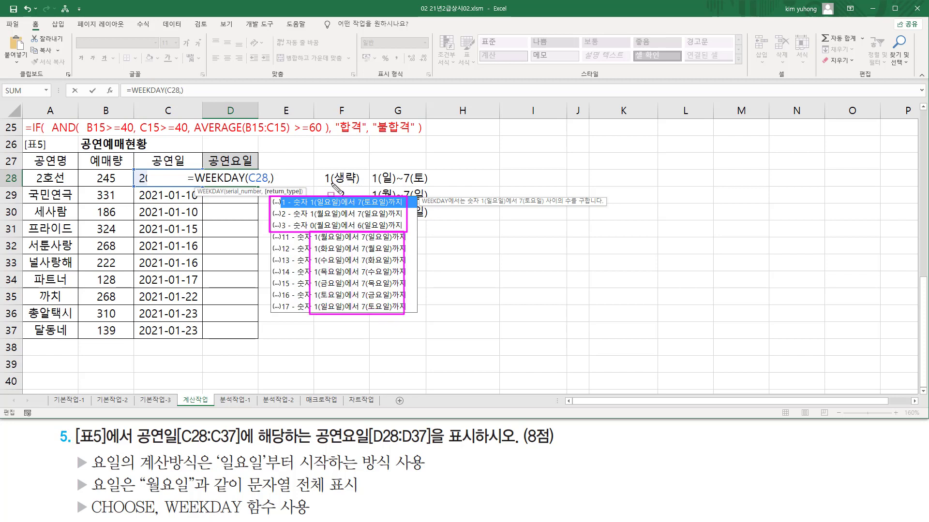
key("Escape")
left_click(269, 179)
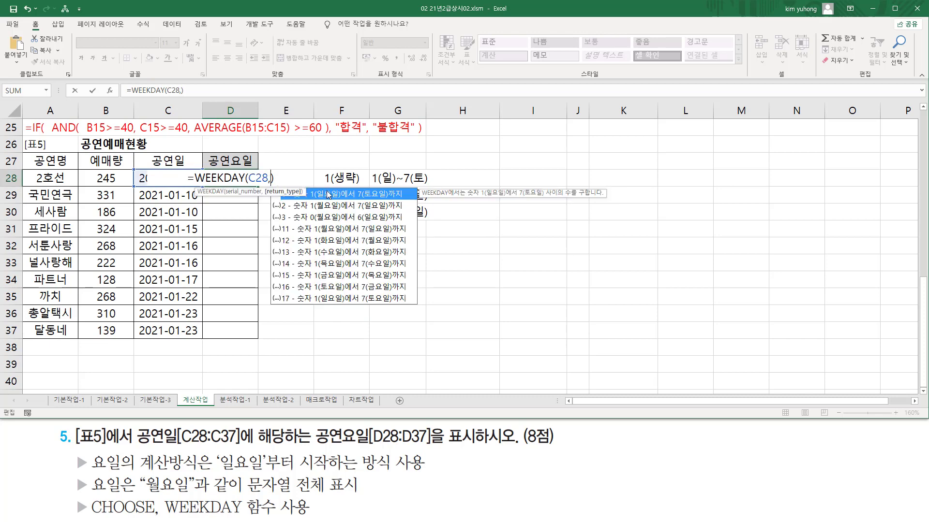
key("BackSpace")
key("Delete")
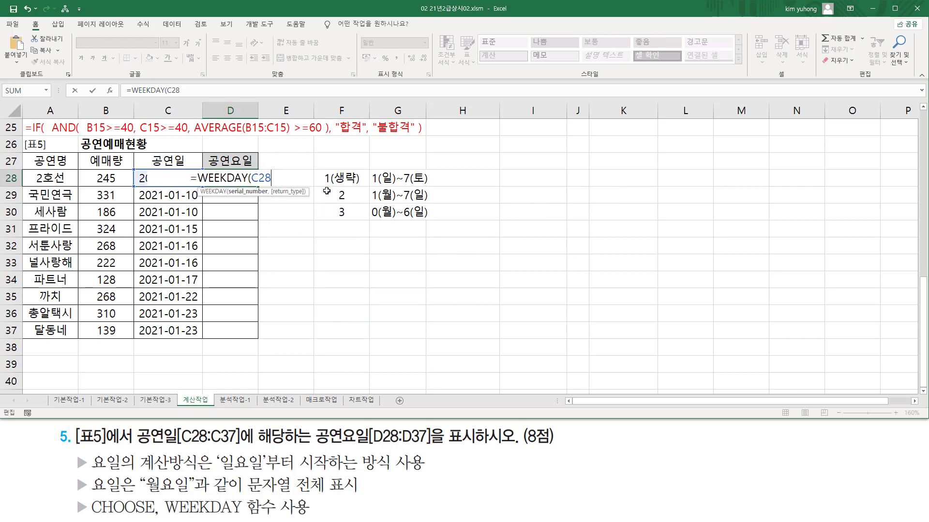
Step: Compare the return type options with the 1(생략) note in F28, and keep D28 as =WEEKDAY(C28)
type(",")
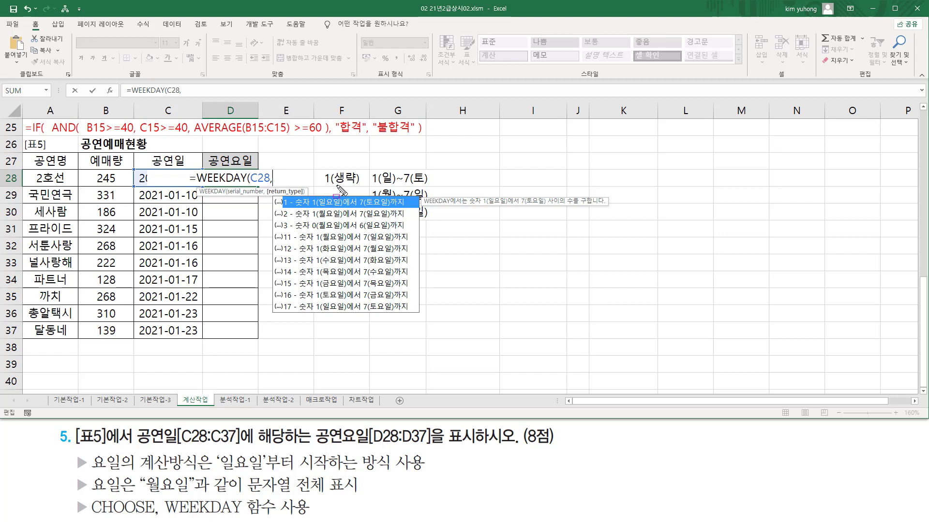
left_click_drag(333, 184, 352, 184)
key("Escape")
left_click(277, 181)
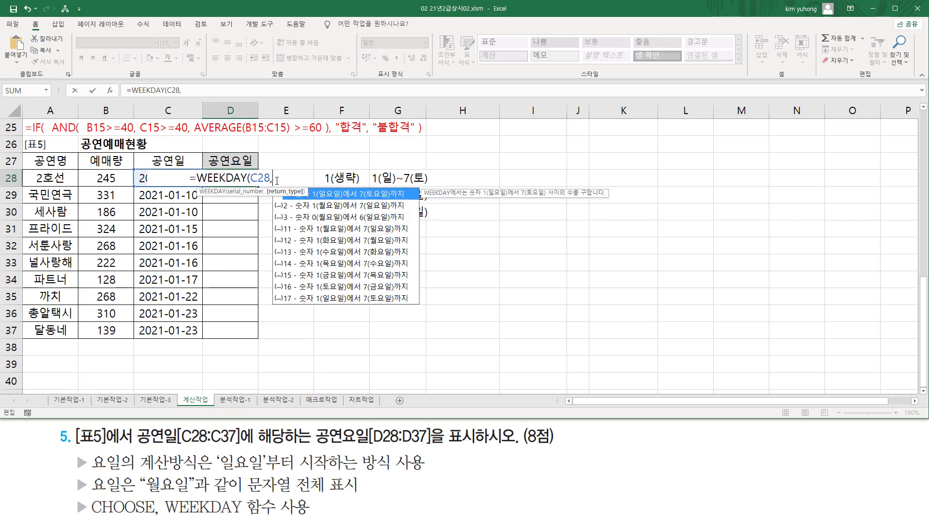
key("BackSpace")
type(")")
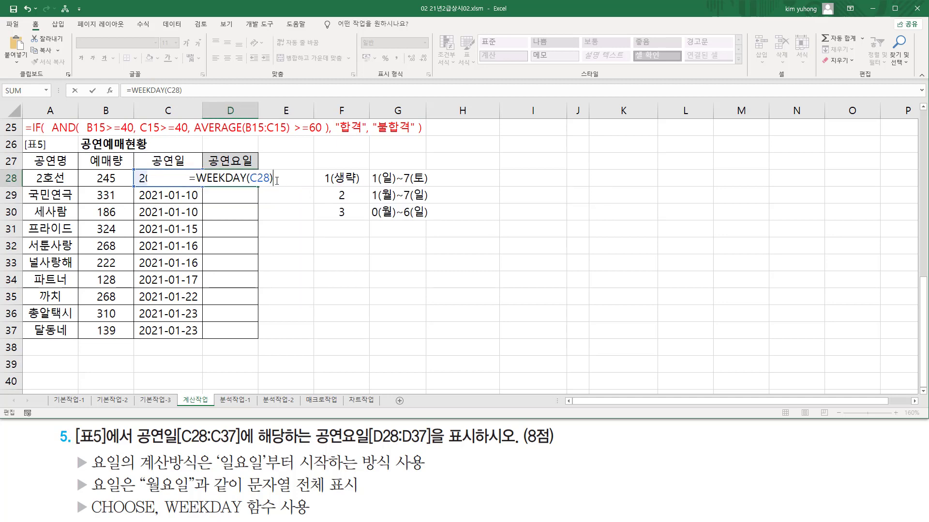
key("Return")
key("Up")
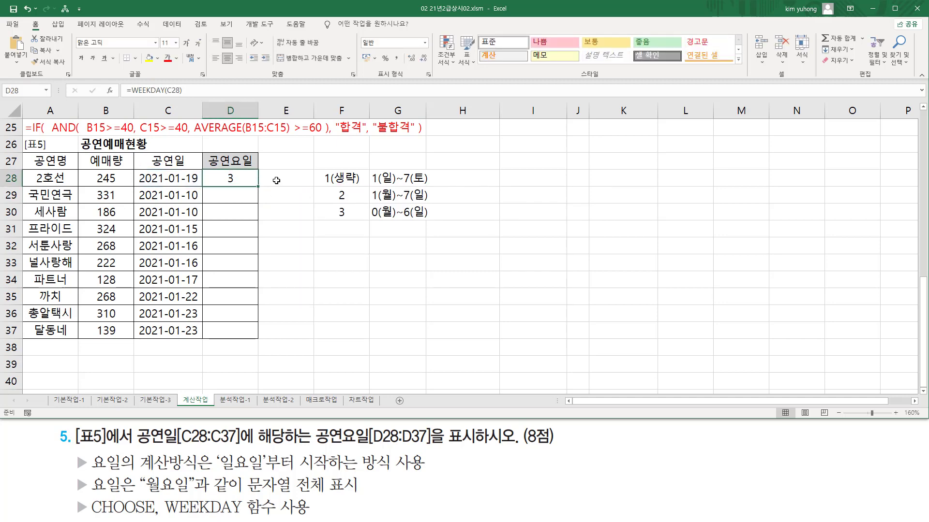
Step: Copy D28's WEEKDAY formula down through D37 and check the day numbers against the 1(일)~7(토) note in G28
left_click_drag(259, 188, 251, 331)
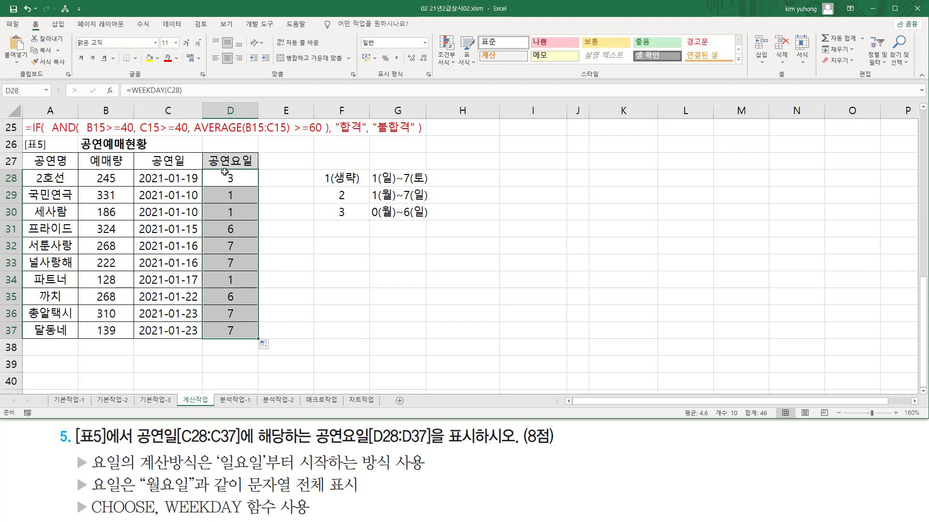
key("ctrl+2")
left_click_drag(224, 188, 238, 221)
left_click_drag(373, 184, 392, 183)
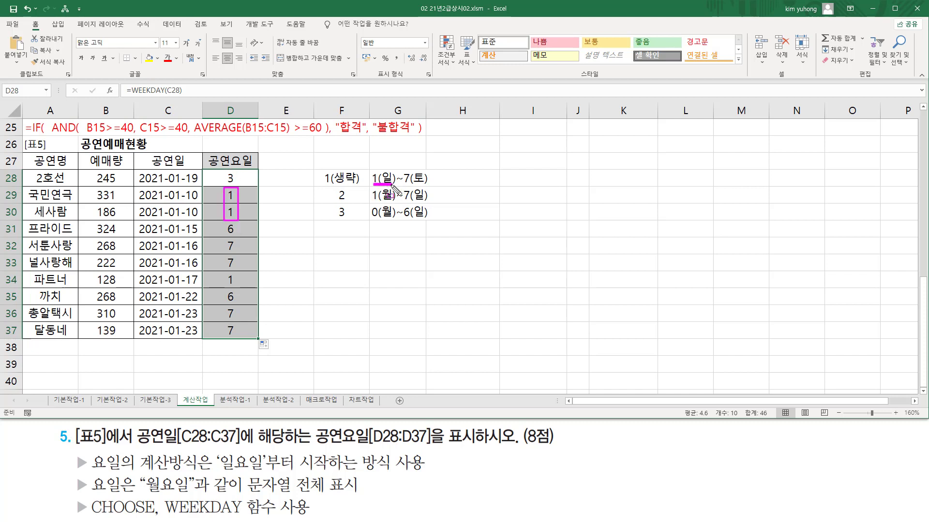
mouse_move(223, 223)
left_mouse_down()
mouse_move(241, 235)
mouse_move(237, 271)
left_mouse_up()
left_click_drag(402, 186, 433, 185)
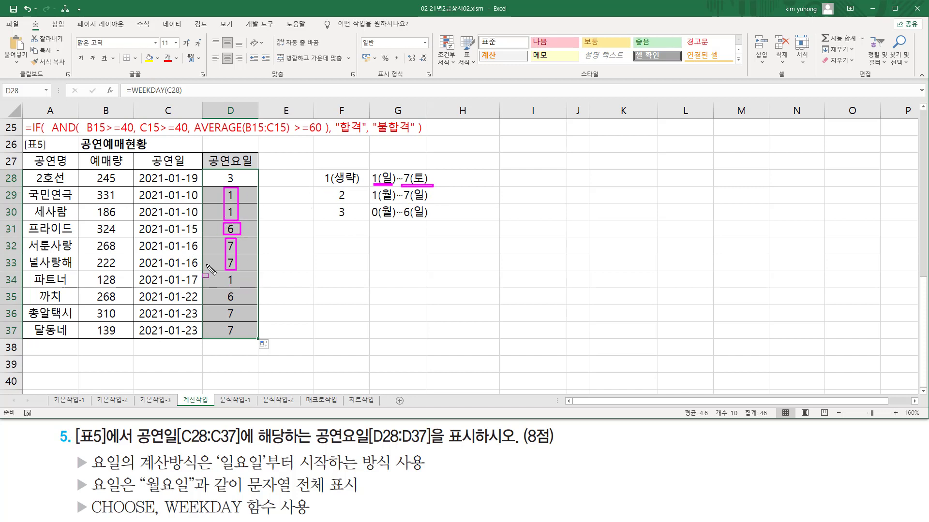
key("e")
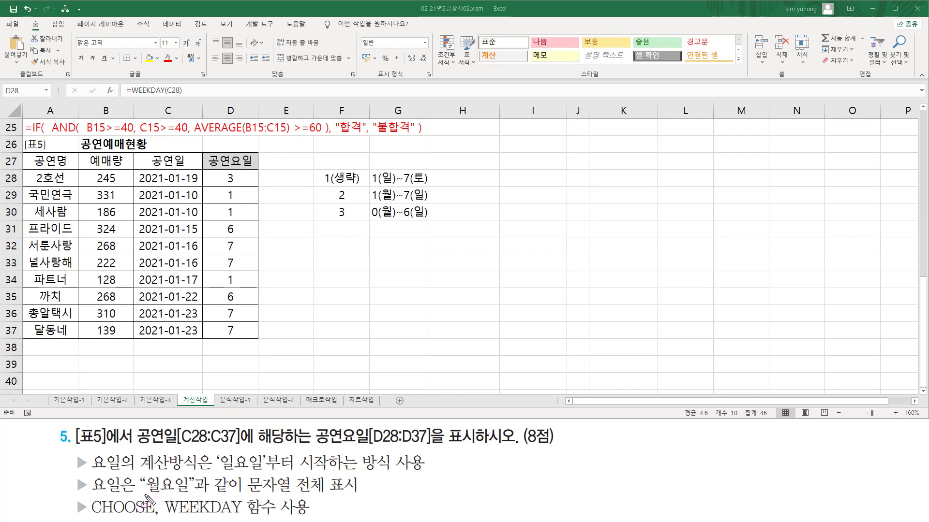
Step: Wrap D28's formula in CHOOSE as the task requires, using WEEKDAY(C28) as the index number
left_click_drag(144, 494, 359, 495)
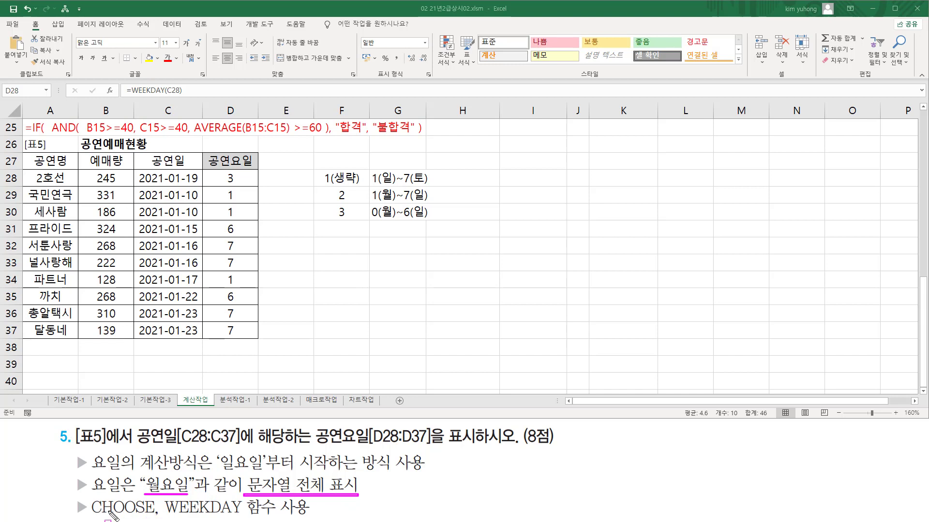
left_click_drag(90, 515, 156, 517)
key("Escape")
left_click(223, 179)
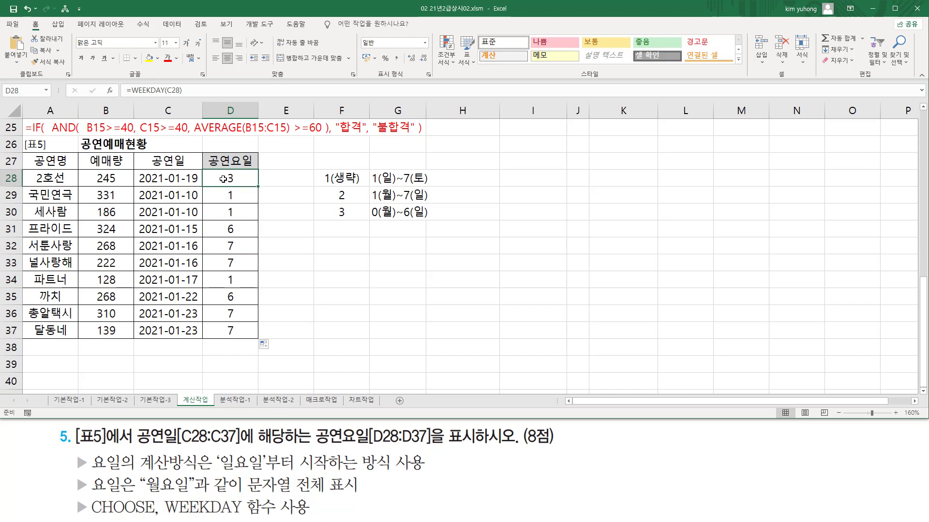
double_click(223, 179)
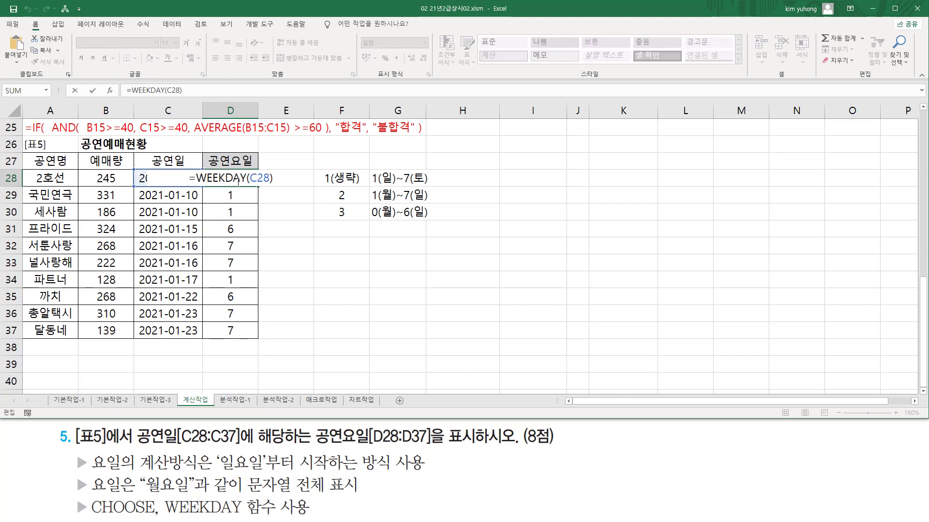
type("choose")
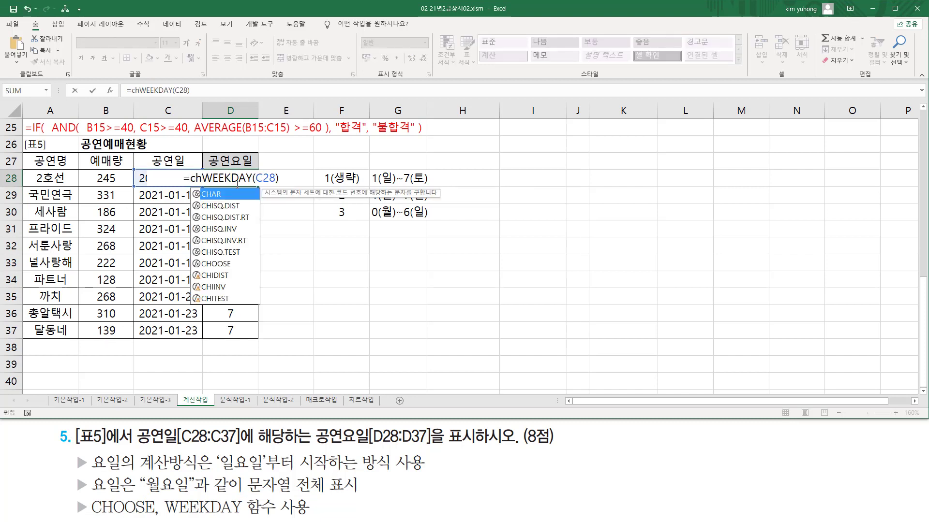
key("Tab")
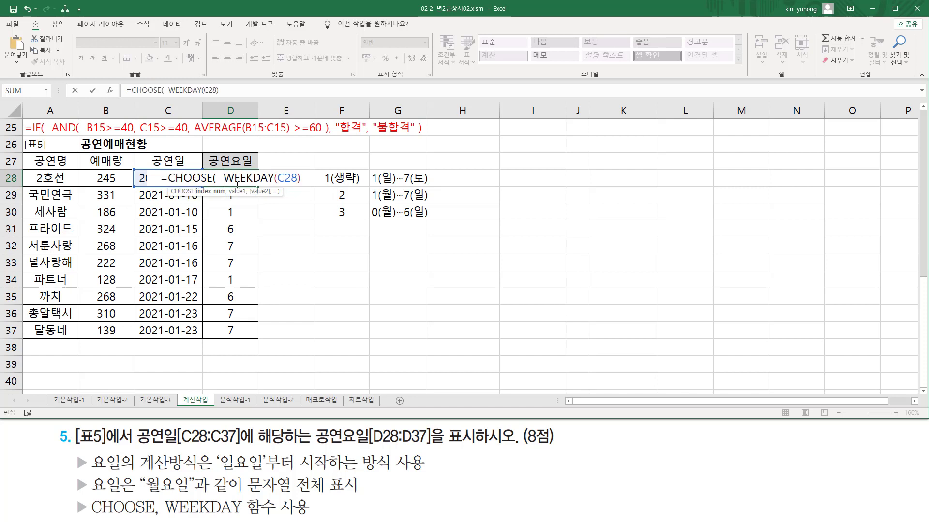
key("shift+End")
key("End")
type(",")
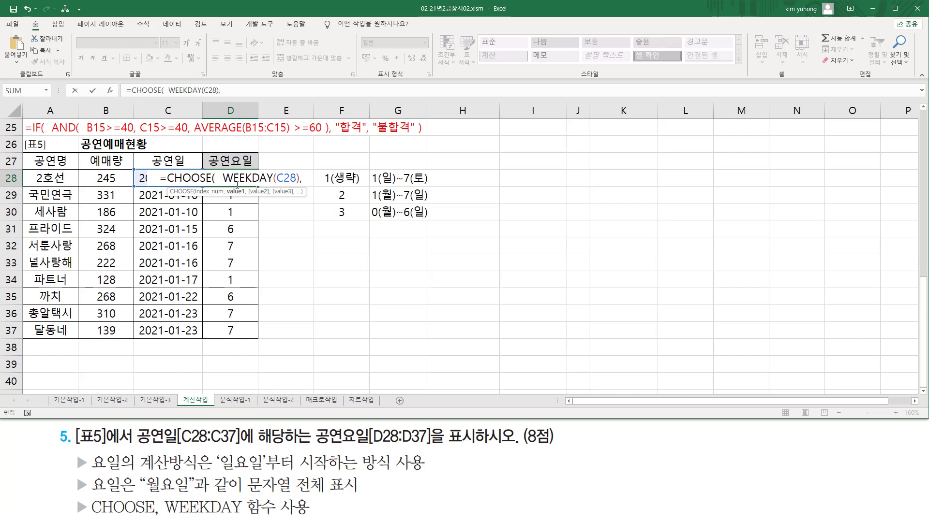
Step: Add "일요일", "월요일" and "화요일" as the first three CHOOSE values in D28, following the Sunday-start numbering
type(" \"")
left_click_drag(374, 185, 389, 186)
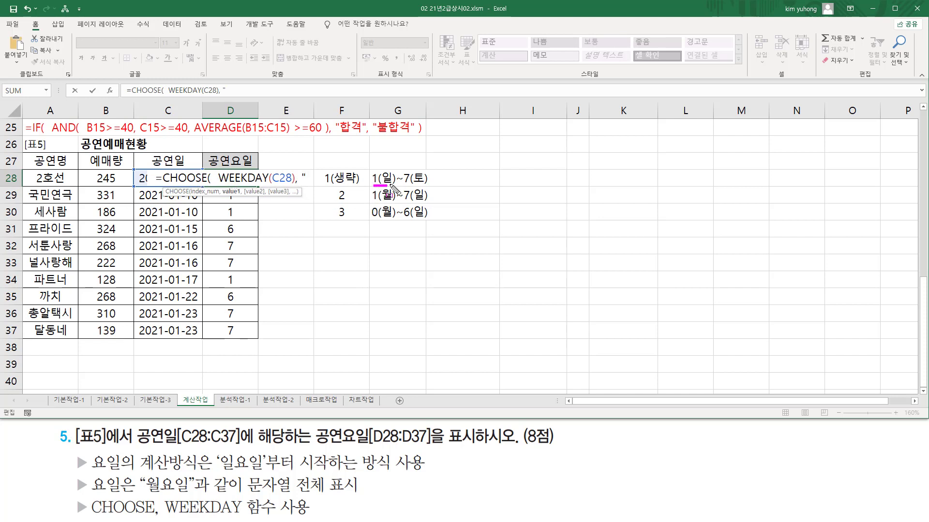
key("Escape")
left_click(314, 186)
type("일ㅇ")
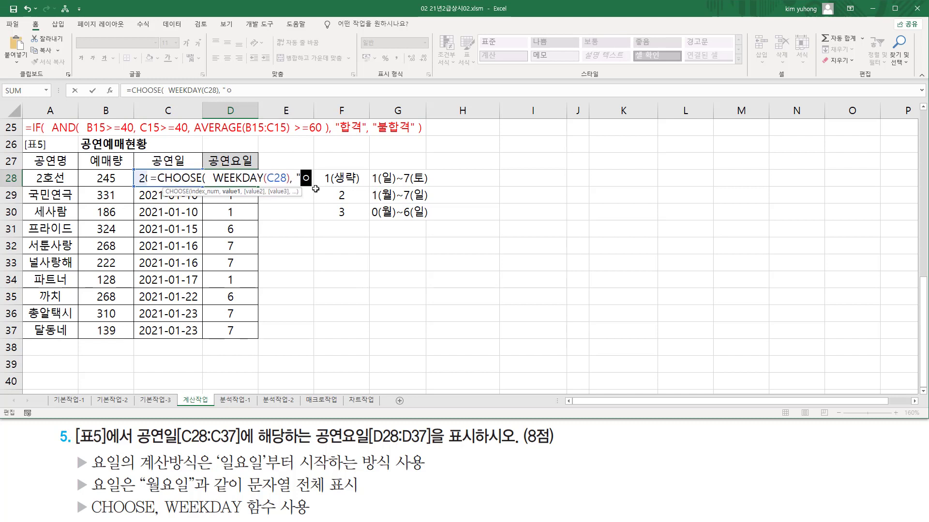
type("요일")
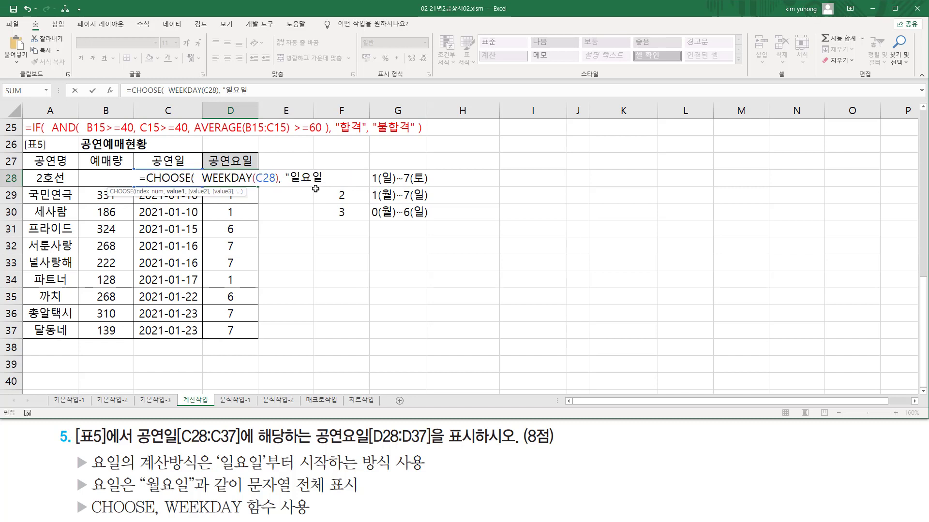
type("\",")
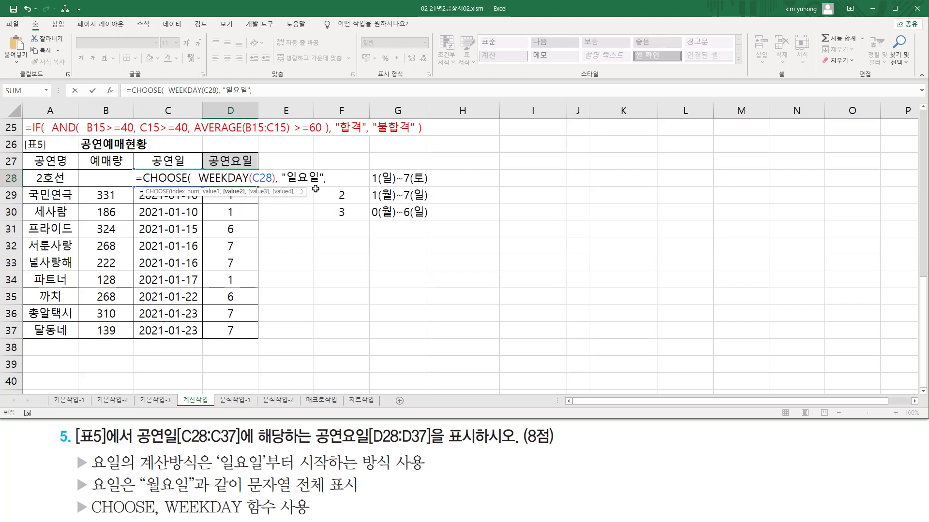
type("\"우")
type("요일\",")
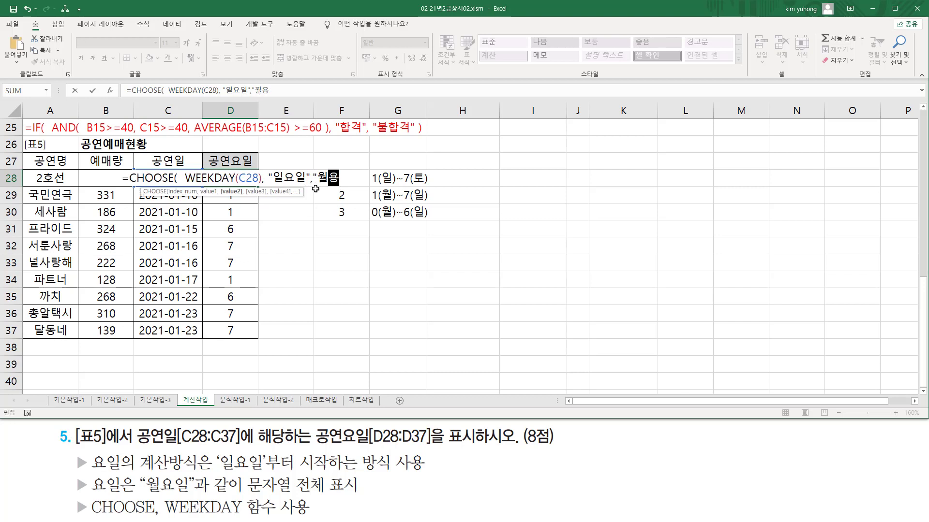
type("\"")
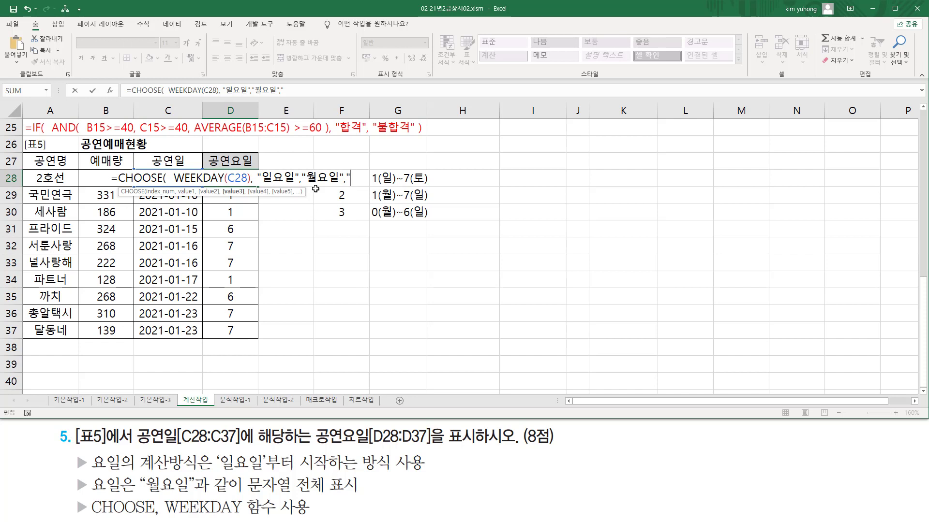
type("화요일\"")
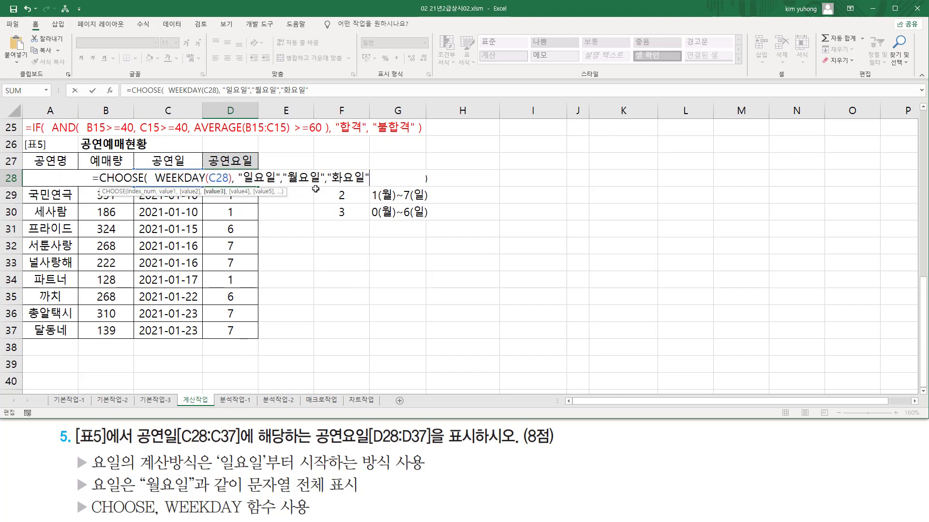
Step: Add "수요일", "목요일", "금요일" and "토요일" as the remaining CHOOSE values and complete the formula in D28
type(",\"")
type("수요일")
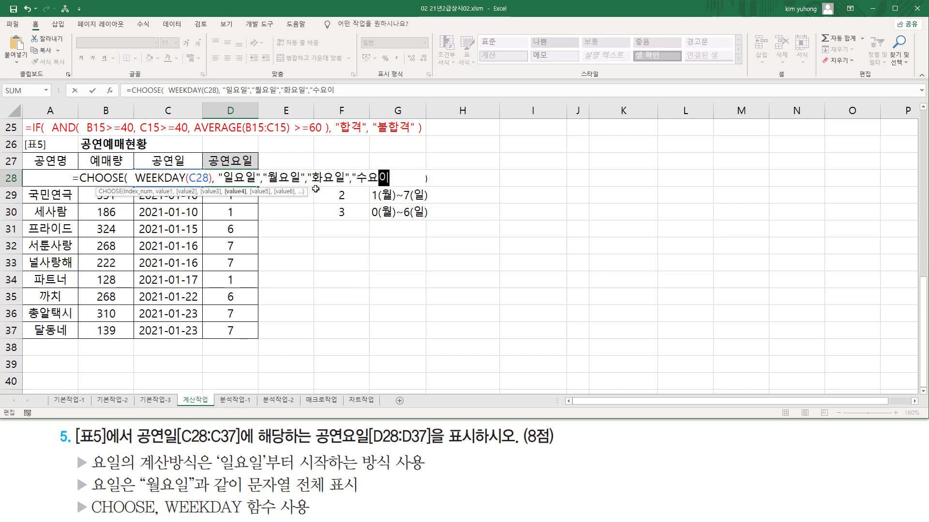
type("\",")
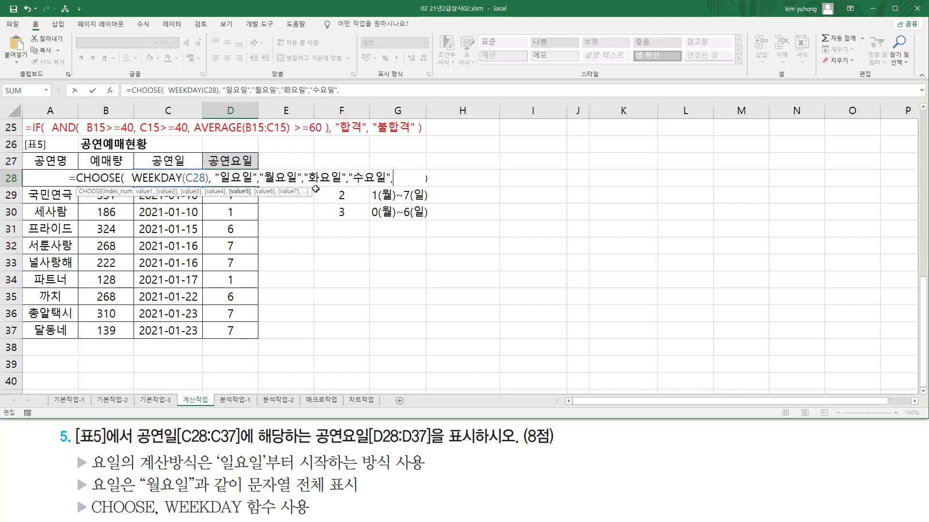
type("\"모요일\"")
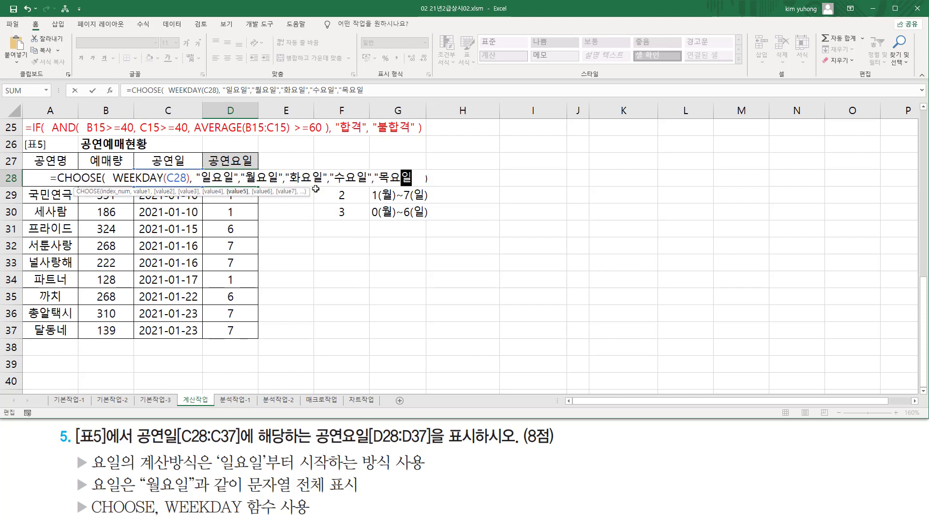
type("\",\"금용")
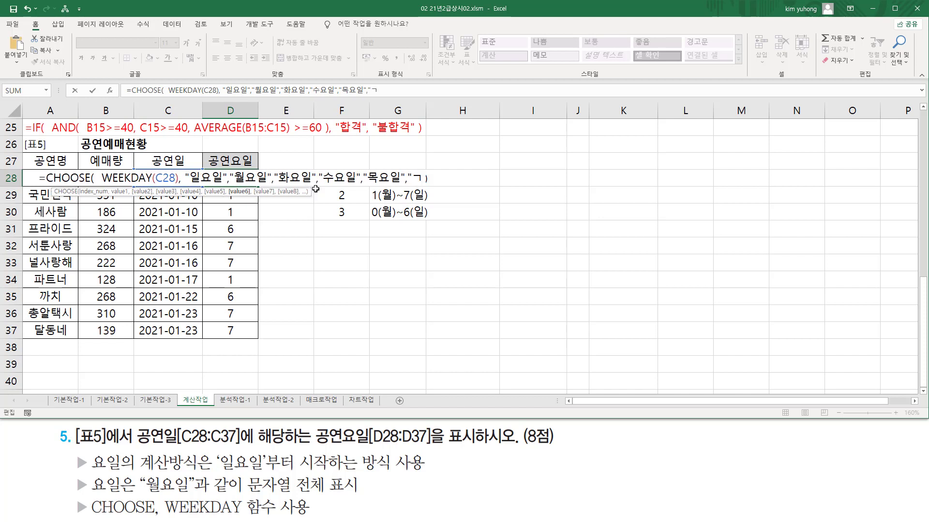
type("일\",")
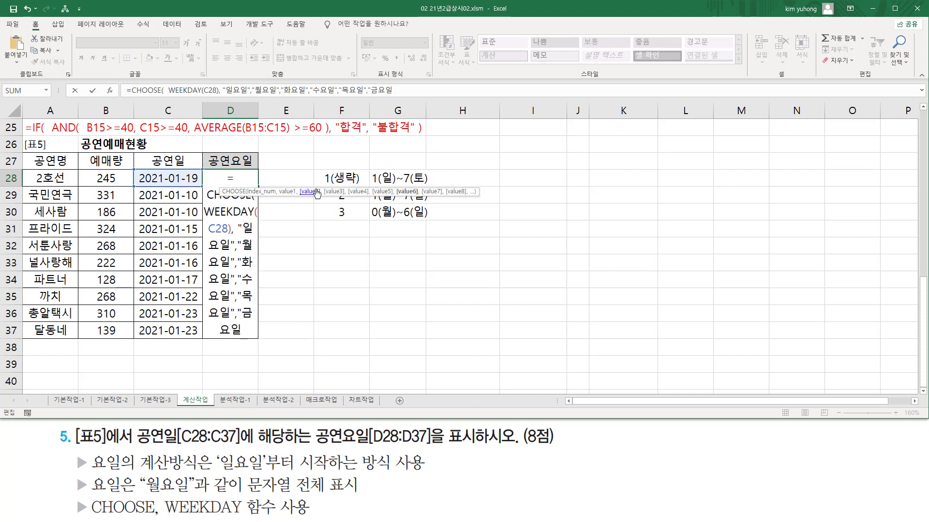
type("\"토요일")
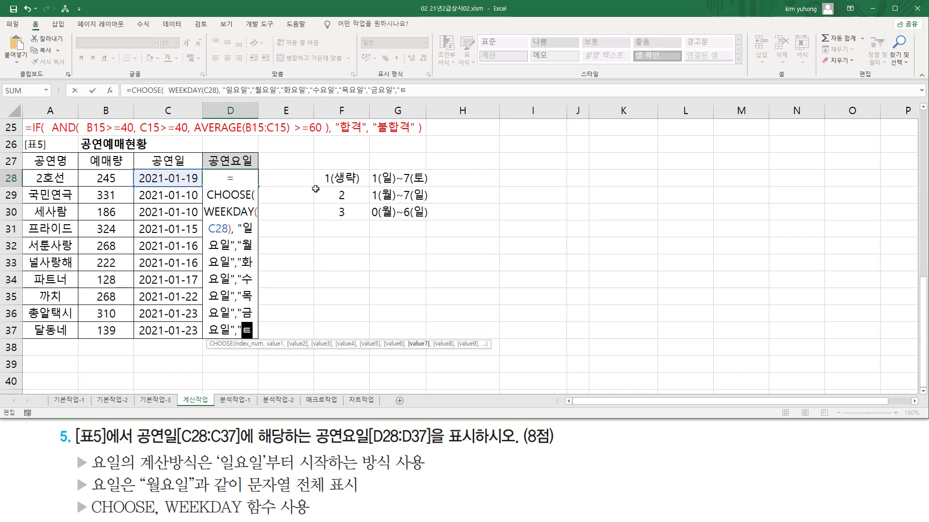
type("\")")
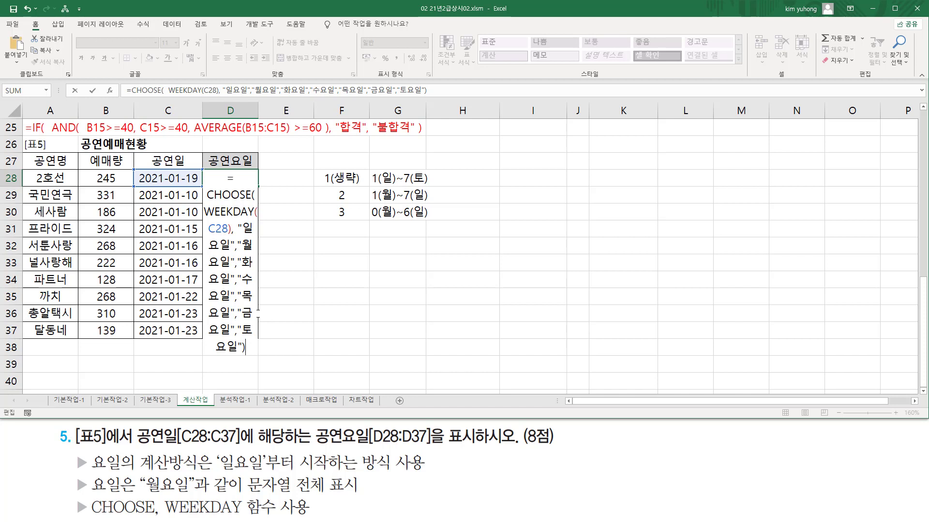
key("Return")
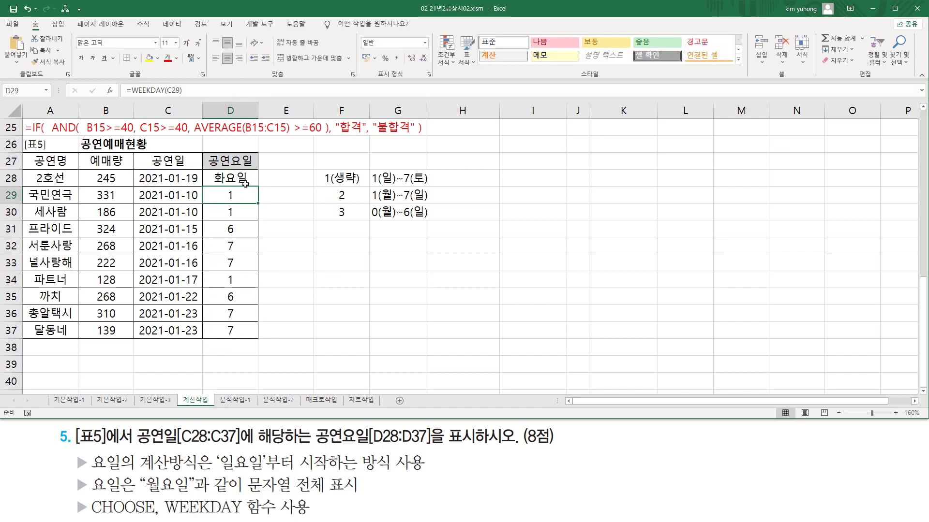
Step: Copy D28's CHOOSE formula down through D37 to show the full weekday name for every performance date
left_click(210, 182)
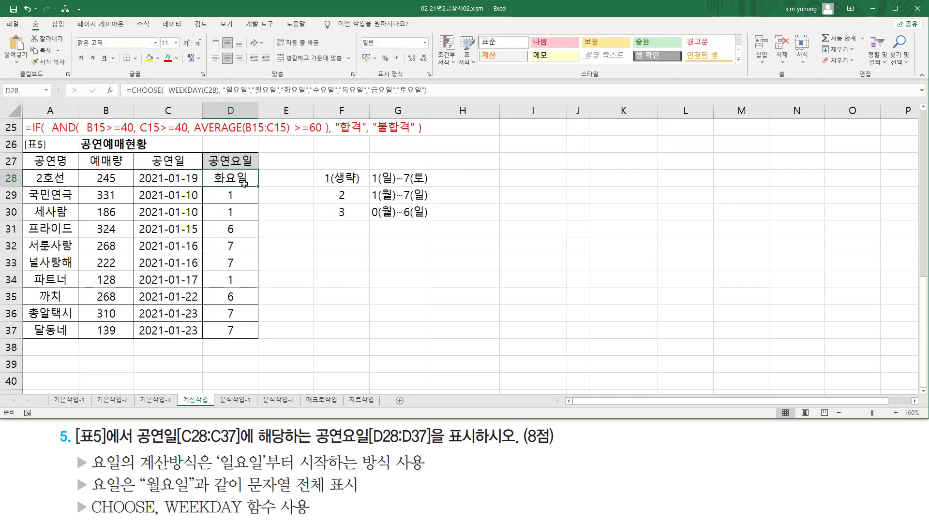
mouse_move(222, 189)
left_mouse_down()
mouse_move(244, 232)
mouse_move(236, 221)
left_mouse_up()
left_click_drag(371, 185, 394, 185)
key("Escape")
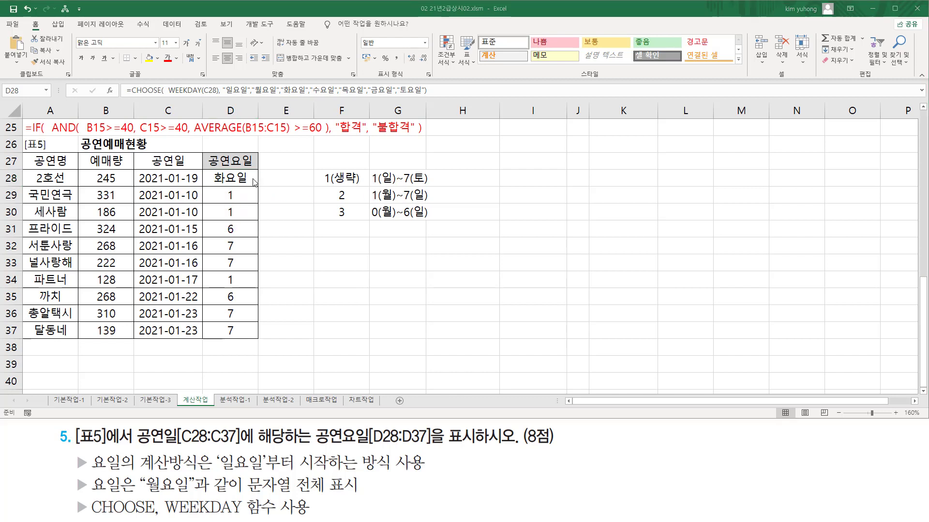
mouse_move(258, 186)
left_mouse_down()
mouse_move(256, 219)
mouse_move(233, 236)
mouse_move(241, 238)
left_mouse_up()
key("Escape")
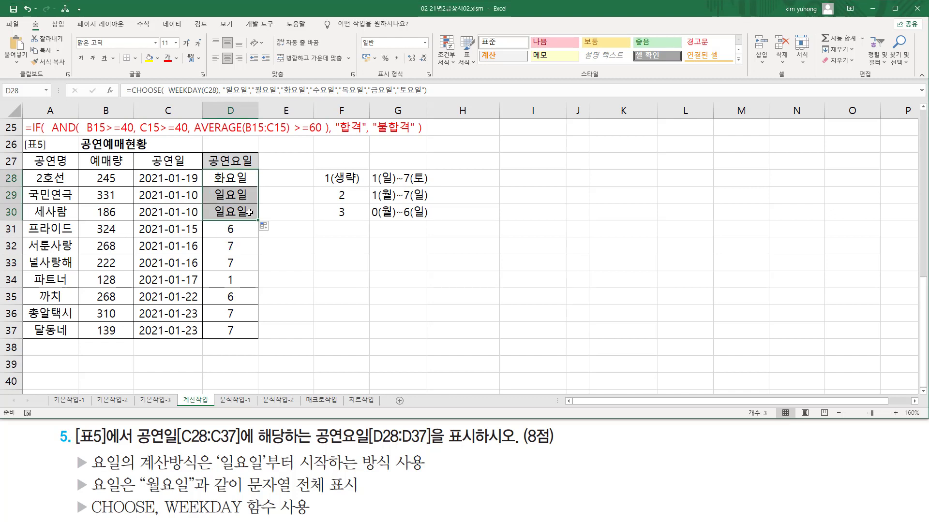
left_click_drag(258, 222, 253, 333)
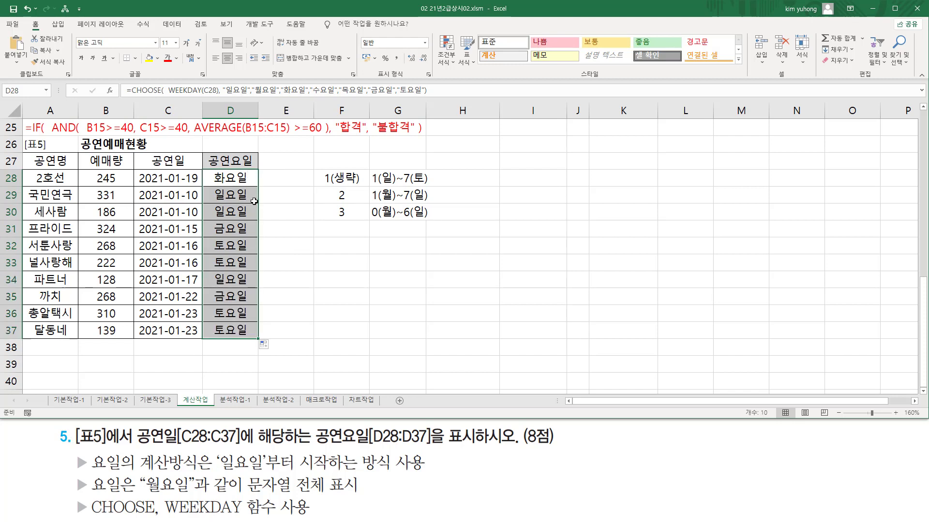
Step: Record D28's complete CHOOSE and WEEKDAY formula as plain text in A38, formatted in red and left-aligned
left_click(234, 178)
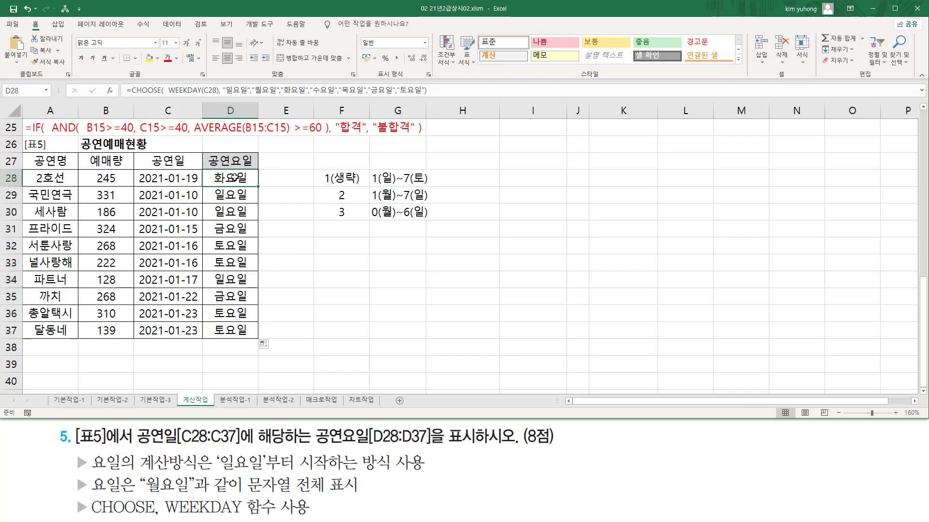
left_click(72, 348)
type("'=CHOOSE(  WEEKDAY(C28), \"일요일\",\"월요일\",\"화요일\",\"수요일\",\"목요일\",\"금요일\",\"토요일\")")
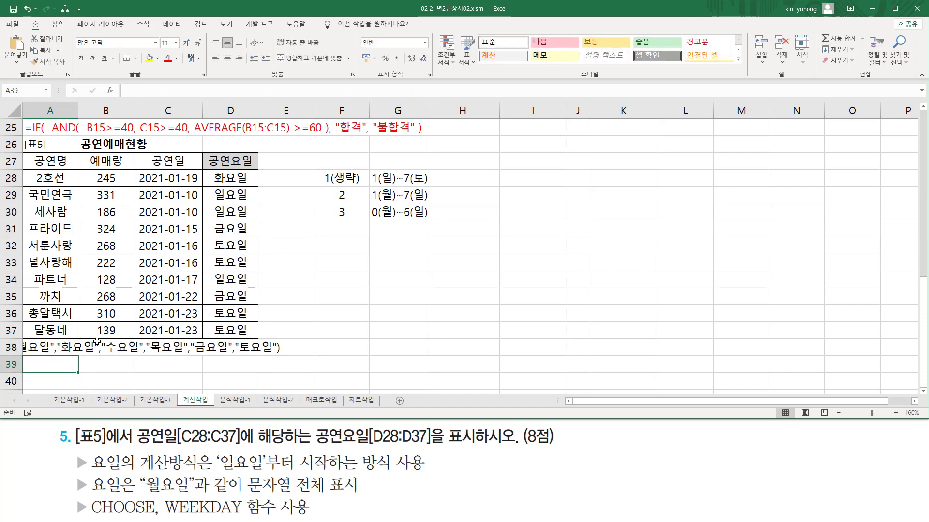
left_click(341, 262)
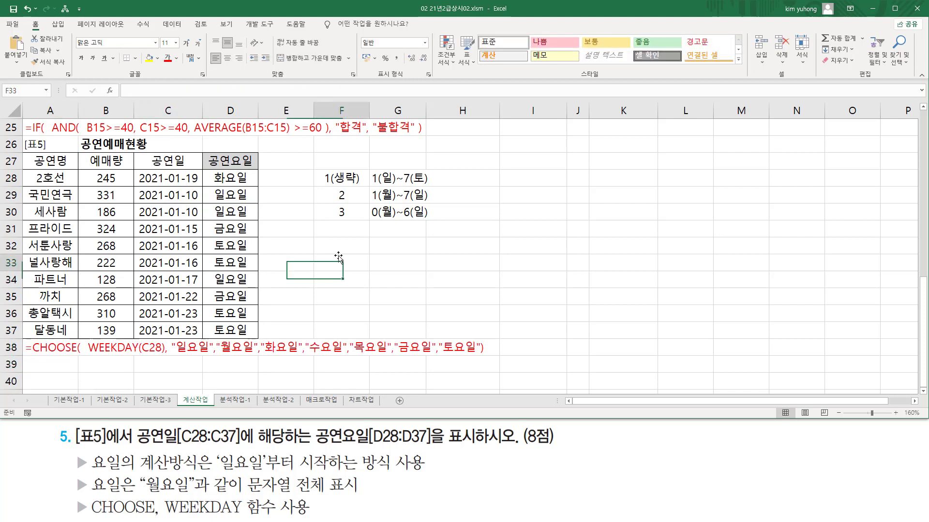
Step: Review the A38 formula's WEEKDAY(C28) index and seven weekday values against the task's Sunday-start rule and the numbering note in G28
mouse_move(92, 355)
left_mouse_down()
mouse_move(162, 357)
mouse_move(163, 338)
left_mouse_up()
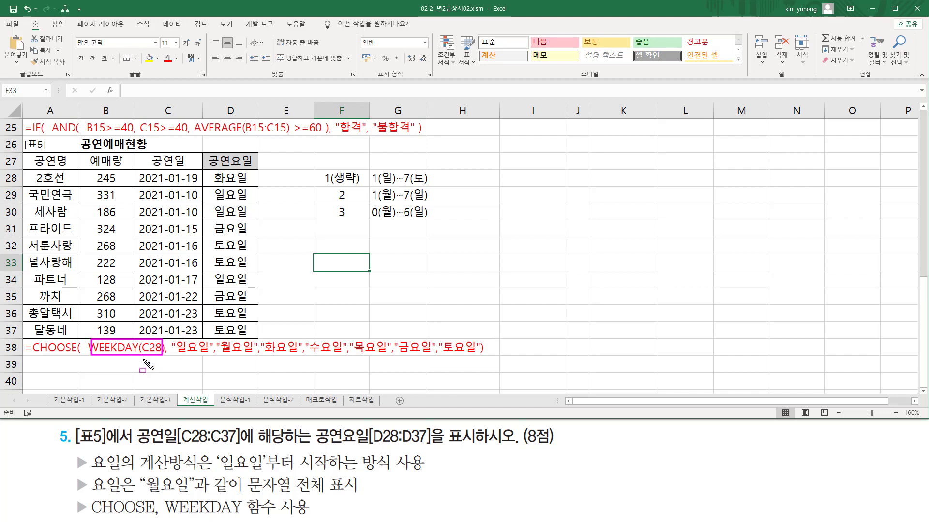
left_click_drag(223, 470, 412, 470)
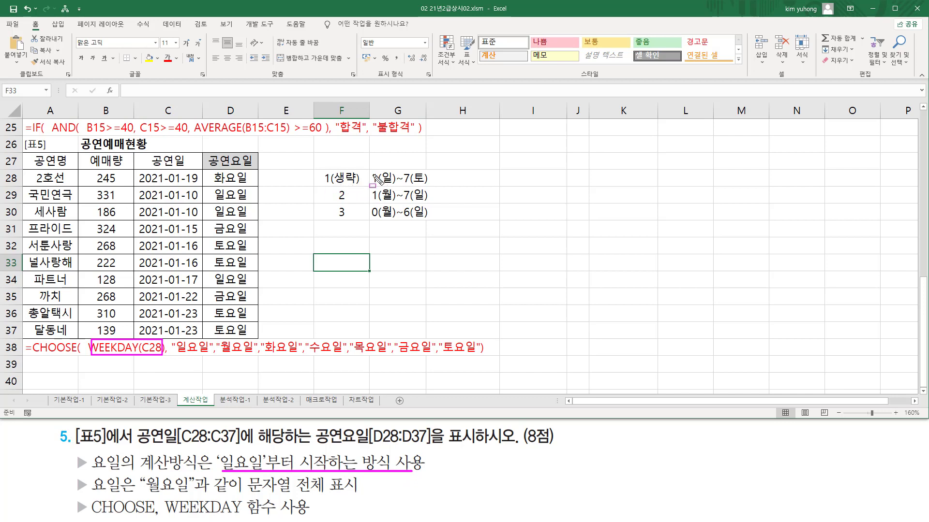
left_click_drag(368, 169, 435, 189)
key("Delete")
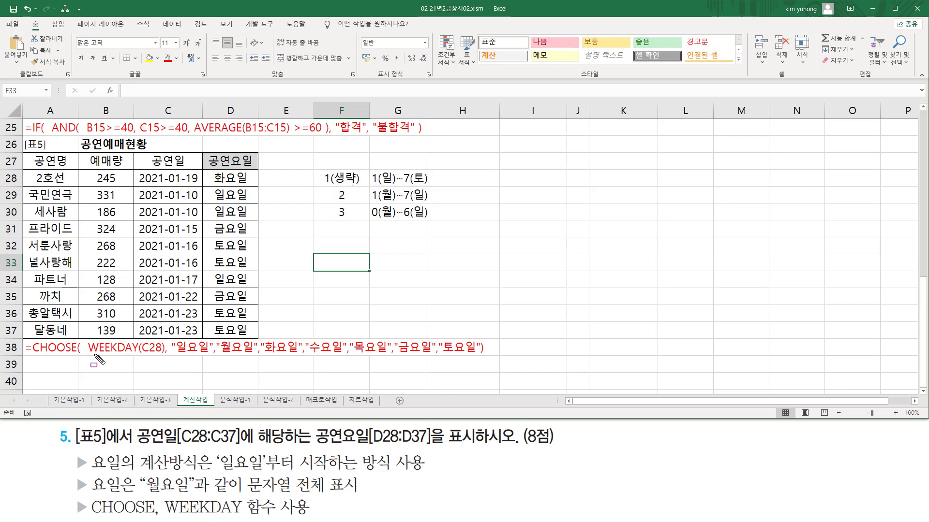
left_click_drag(87, 355, 163, 357)
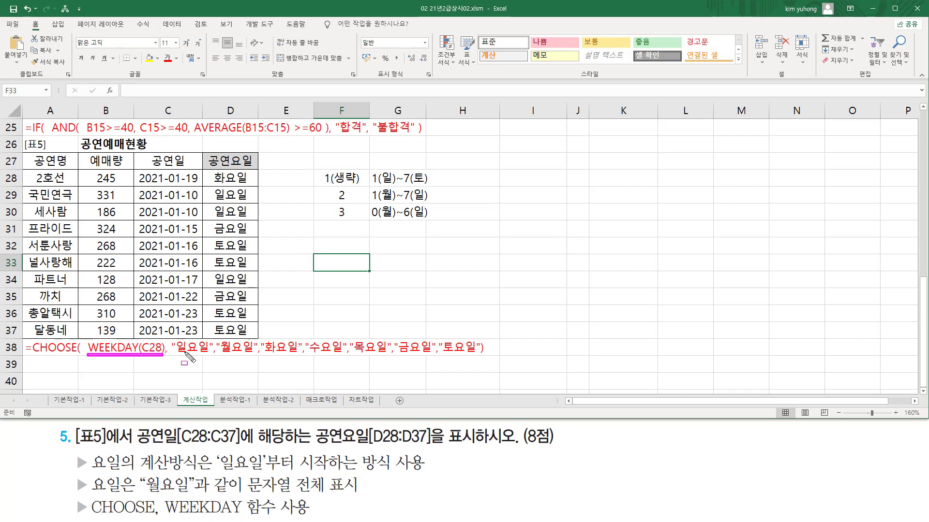
left_click_drag(172, 355, 476, 356)
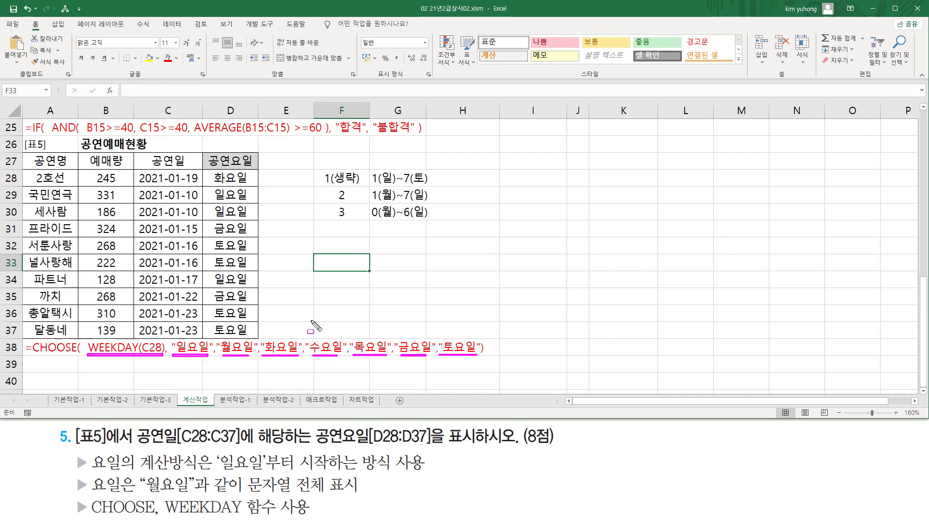
key("Escape")
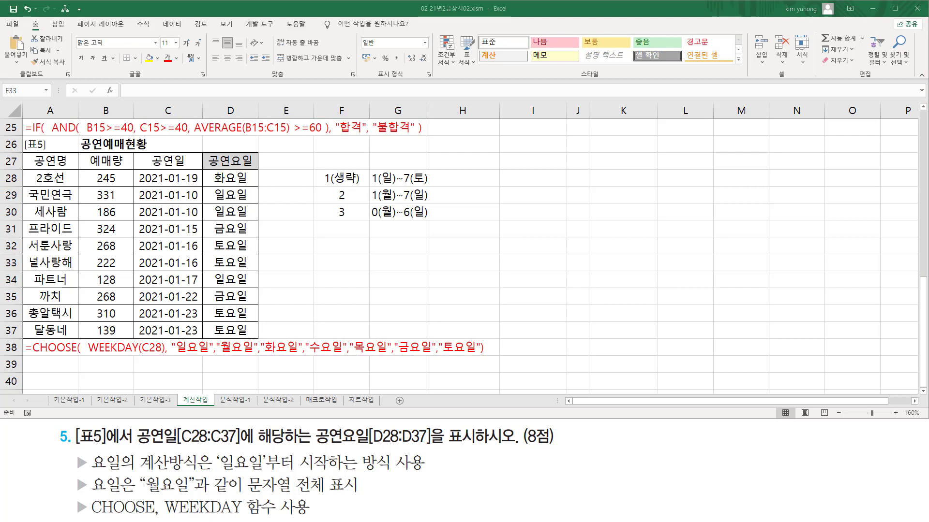